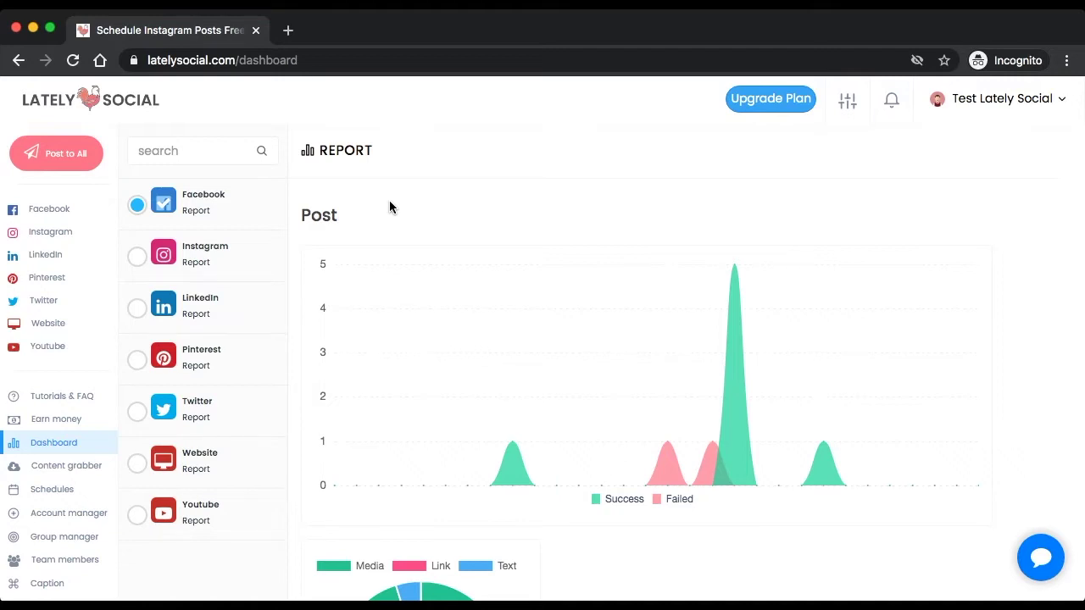
Open the Website Sites overview, review the welcome card and start a new site.
click(56, 331)
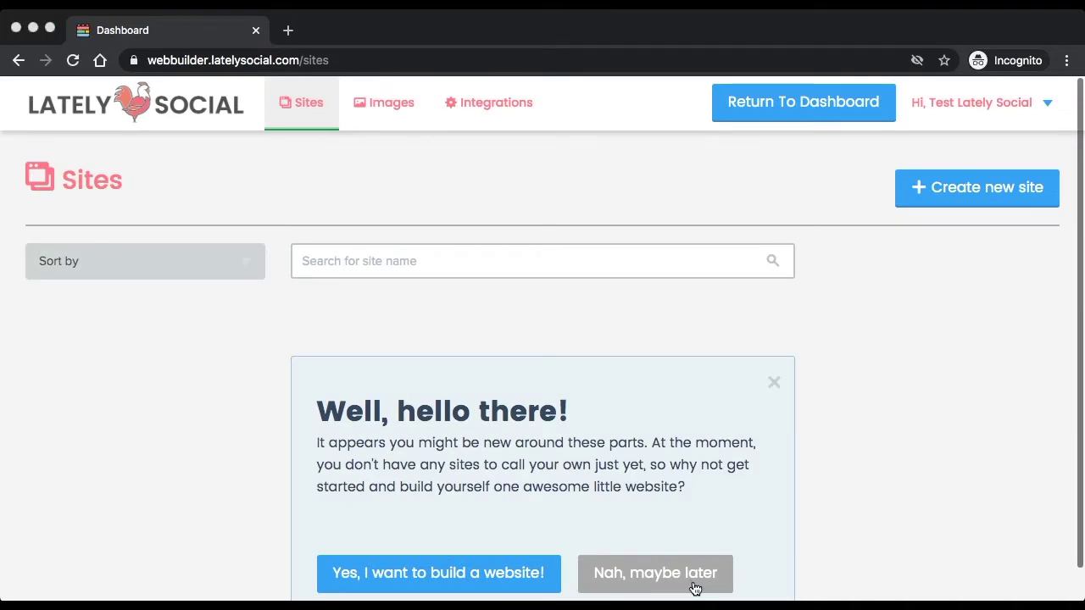
scroll(514, 447, down, 2)
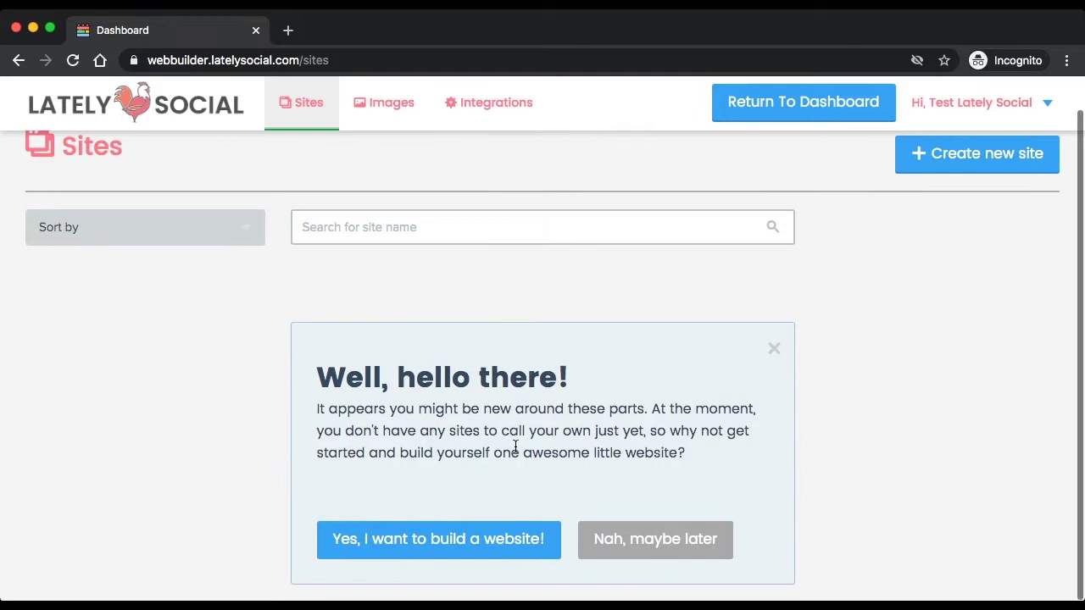
scroll(514, 447, up, 2)
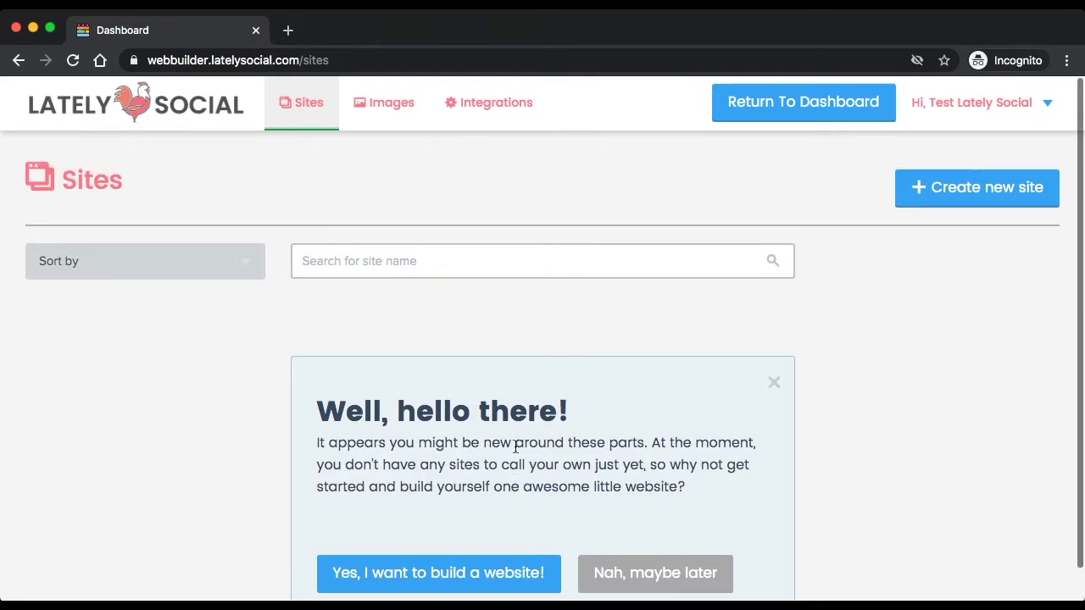
click(926, 209)
scroll(916, 332, down, 2)
Confirm 'Yes, I want to build a website!' to open the new site's blank index page.
click(416, 547)
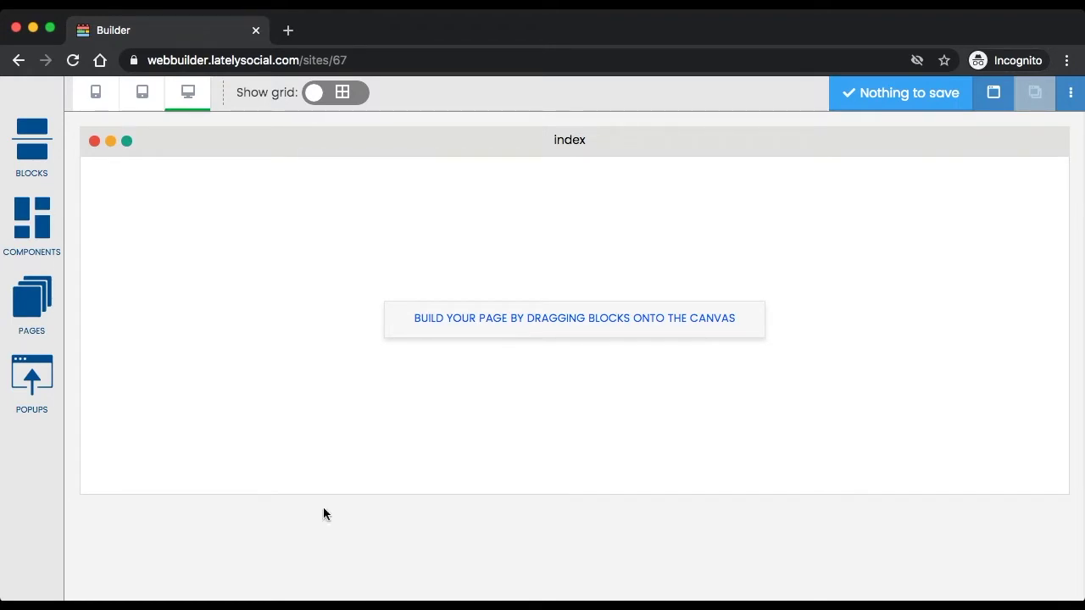
Drag the 'Something awesome is happening!' block from the Headers category onto the empty index page.
click(35, 165)
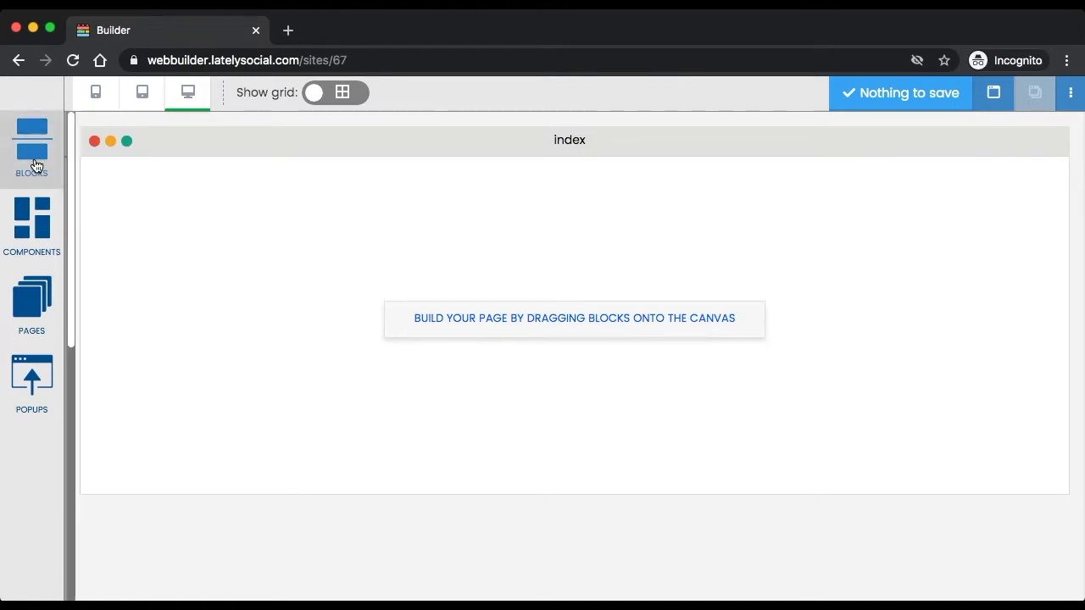
click(177, 400)
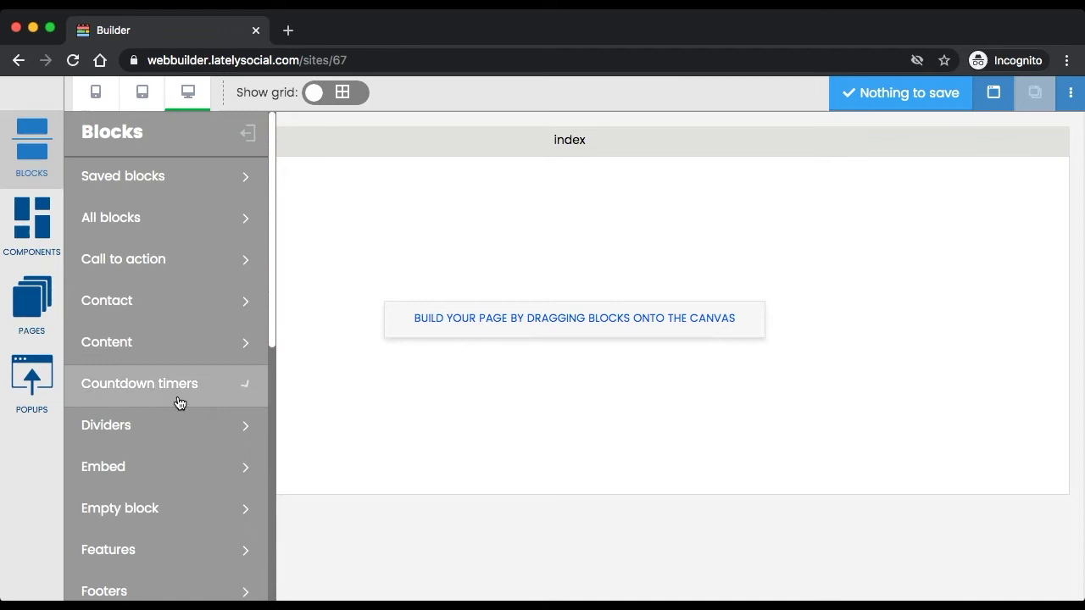
scroll(178, 403, down, 2)
scroll(180, 403, down, 3)
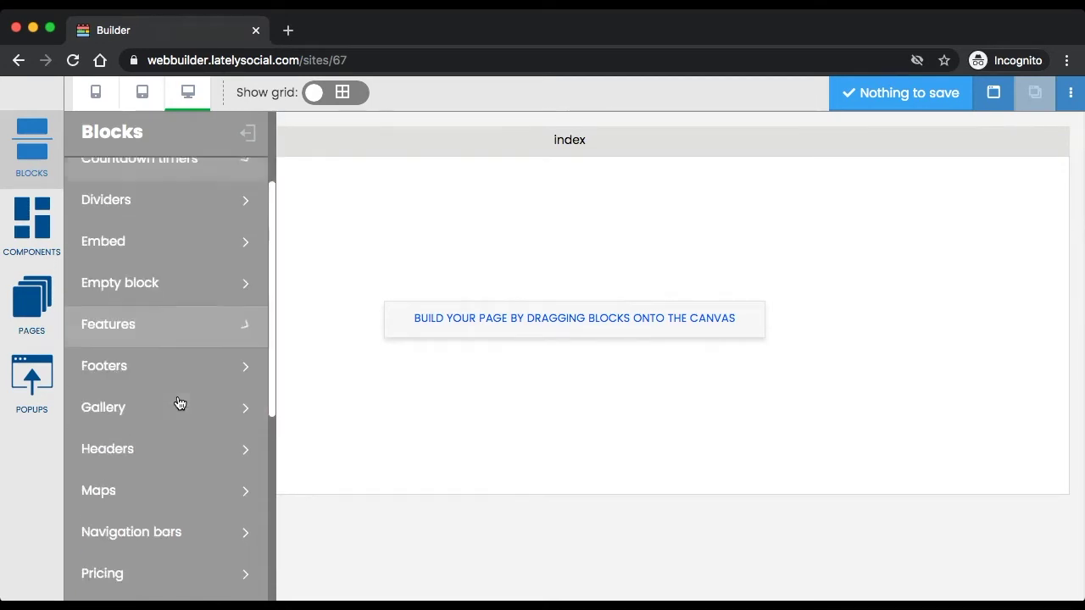
click(178, 398)
scroll(180, 403, up, 4)
click(180, 403)
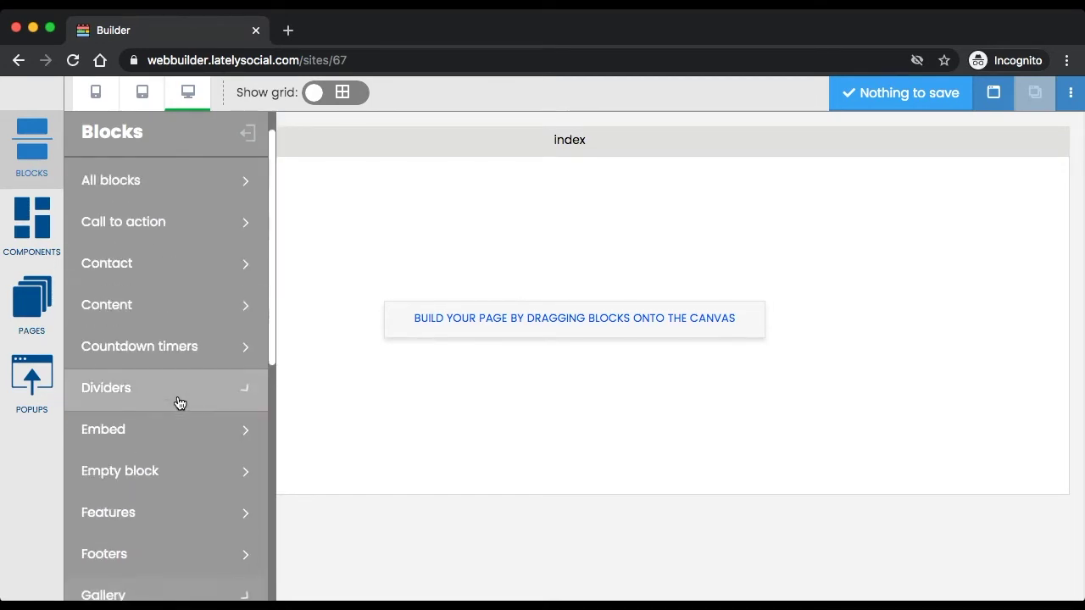
scroll(178, 404, down, 4)
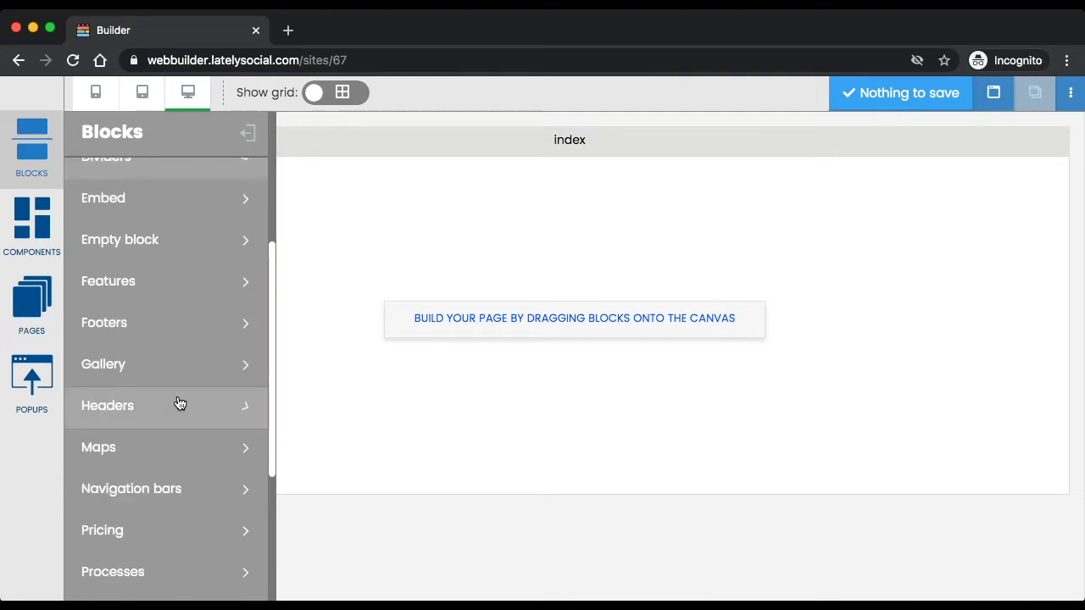
click(140, 406)
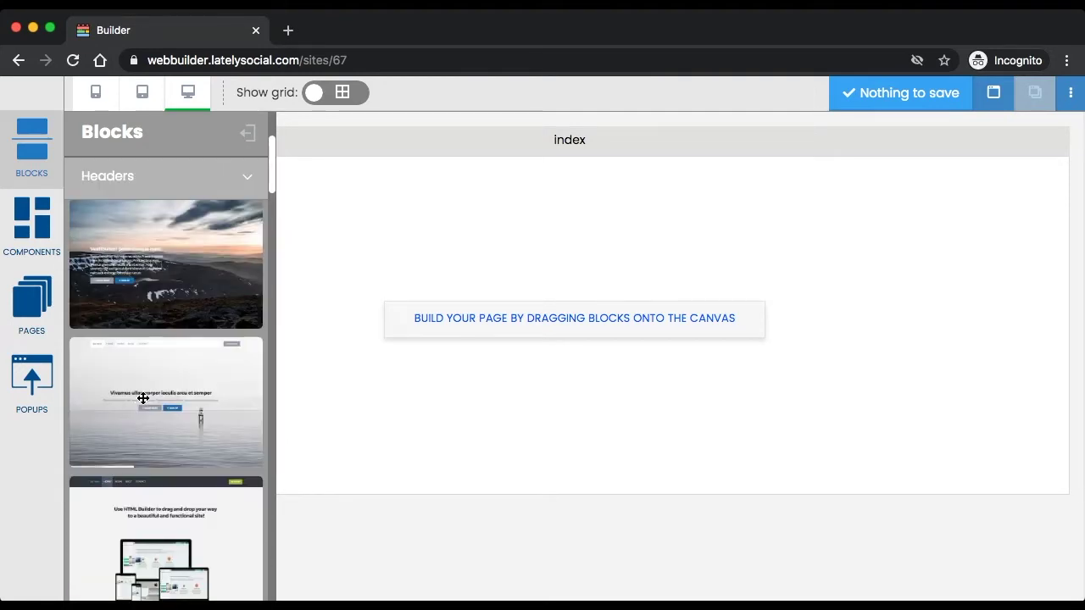
scroll(172, 315, down, 2)
scroll(173, 318, down, 3)
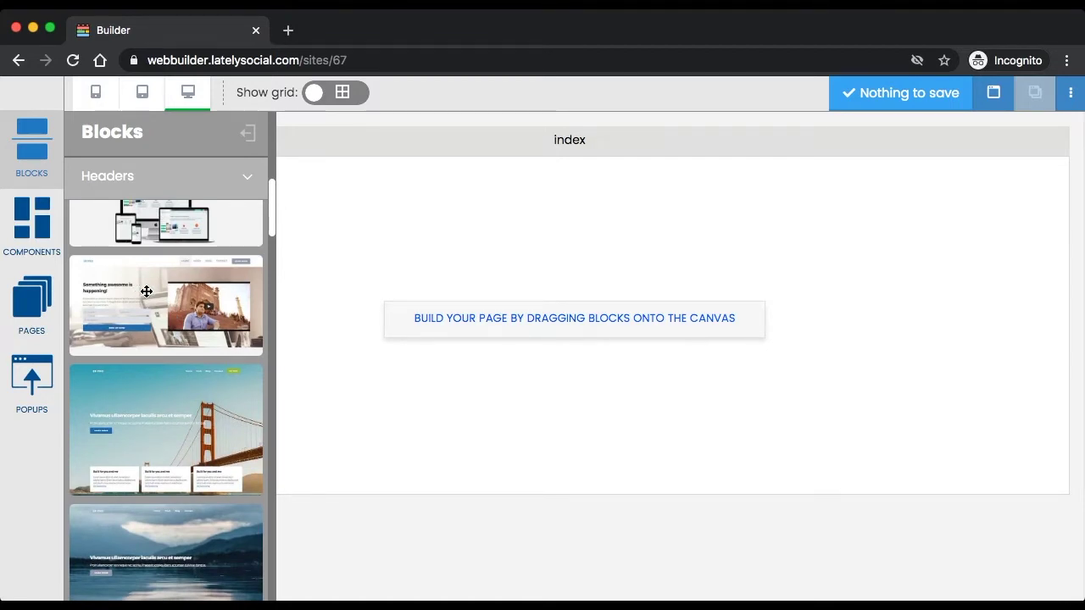
drag(146, 291, 502, 246)
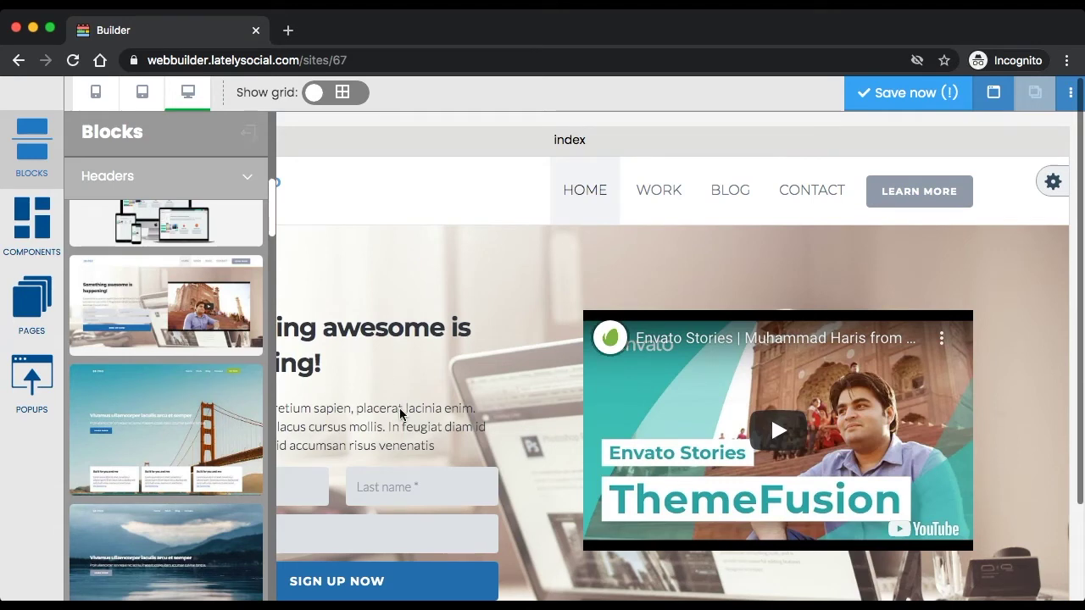
Save the site with its new header block and dismiss the Success confirmation.
scroll(361, 378, down, 2)
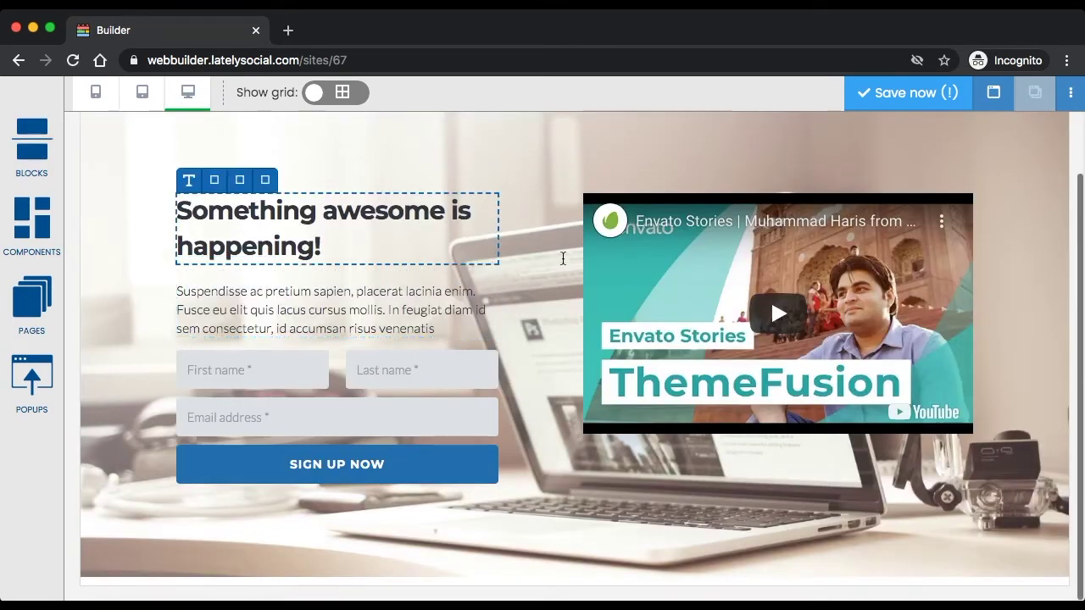
scroll(152, 364, up, 2)
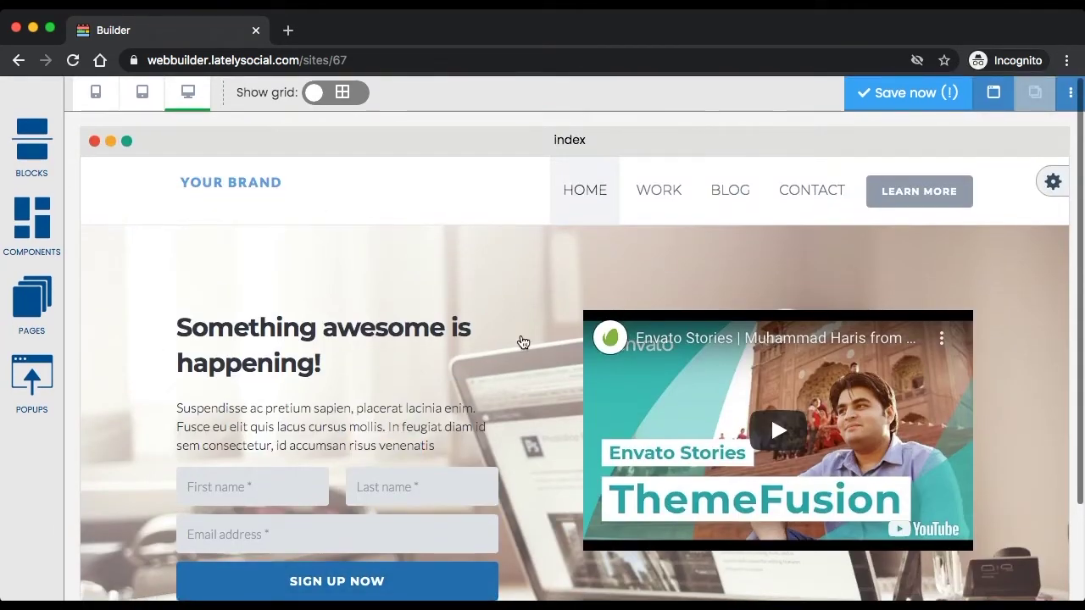
scroll(519, 329, down, 2)
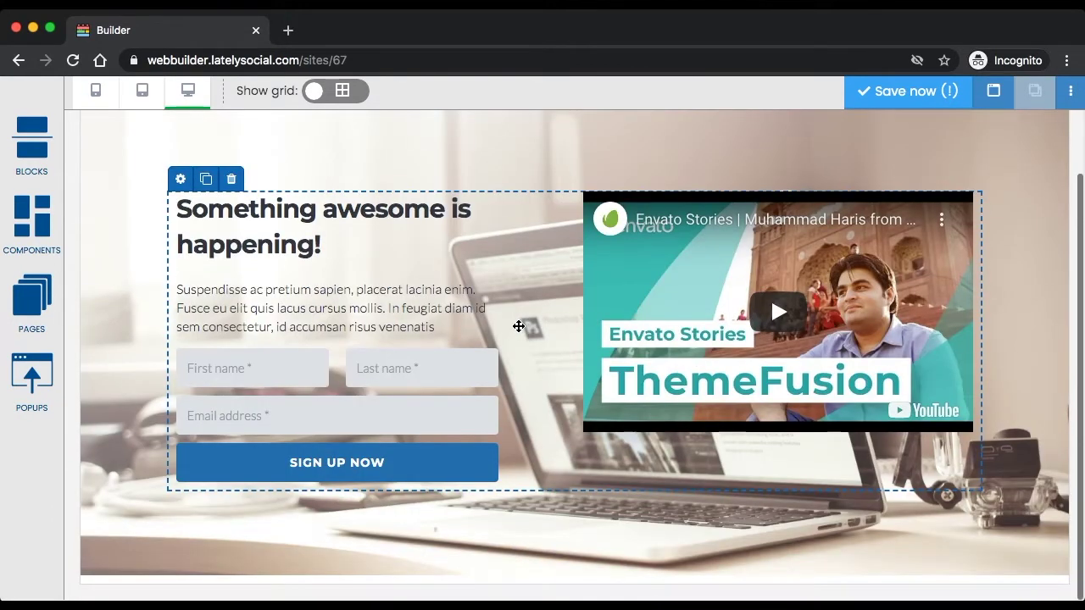
scroll(519, 327, up, 2)
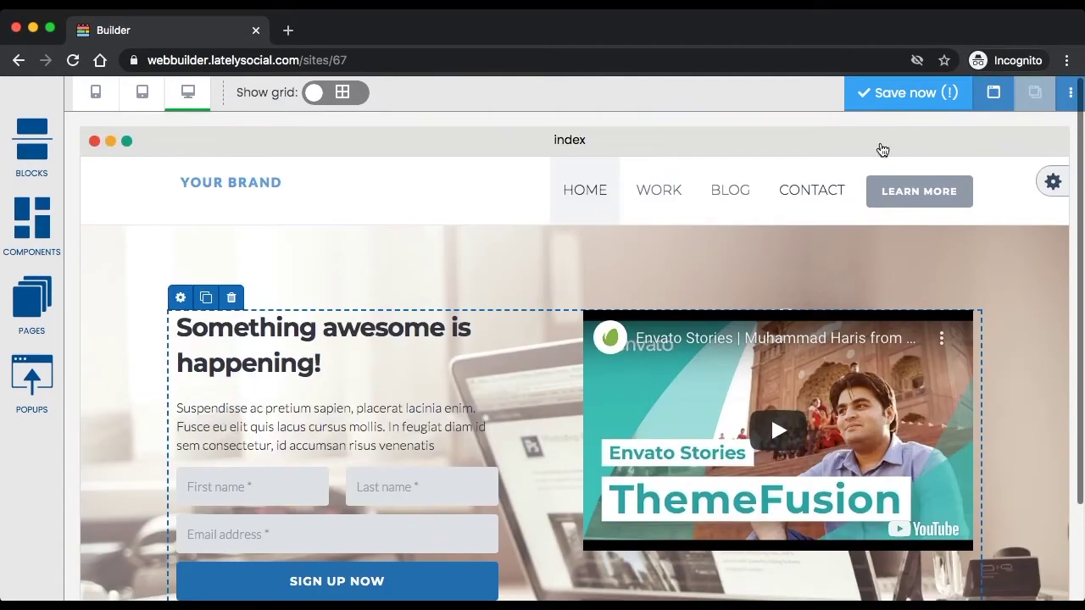
click(907, 95)
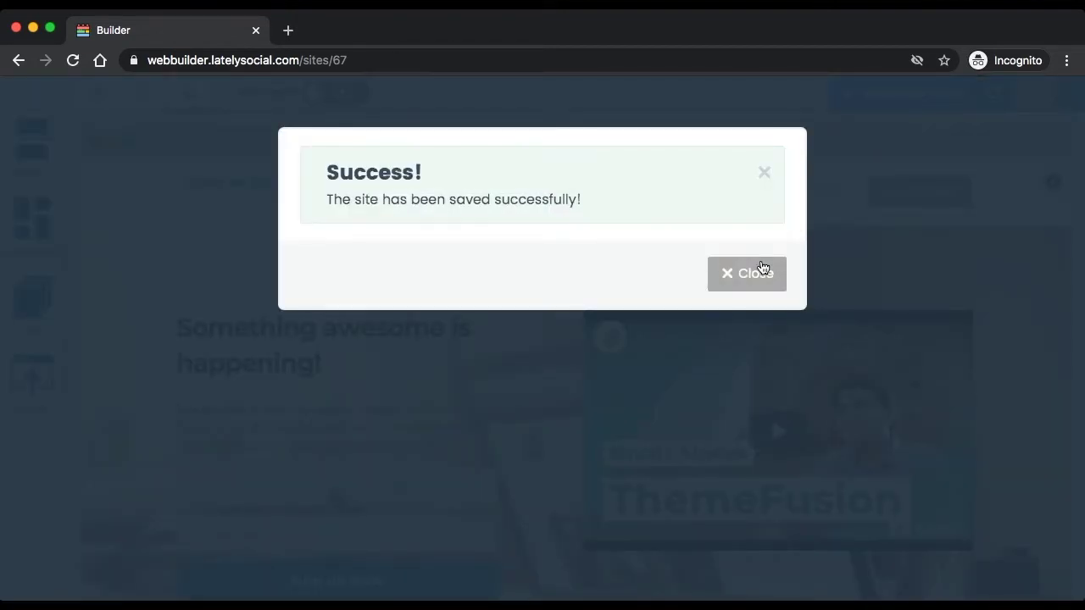
click(762, 269)
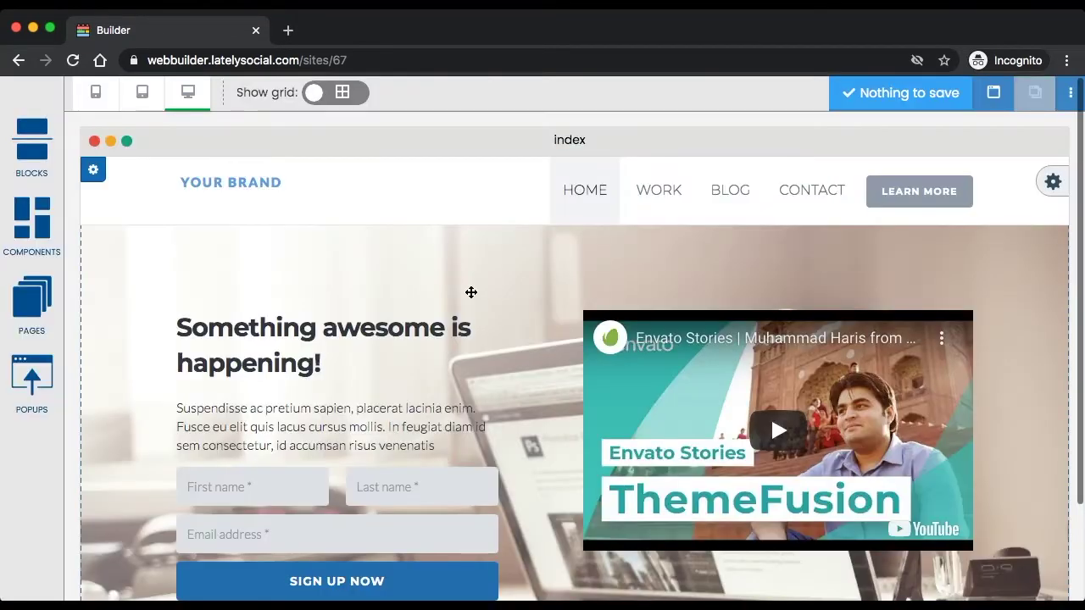
scroll(471, 293, down, 1)
scroll(169, 230, up, 1)
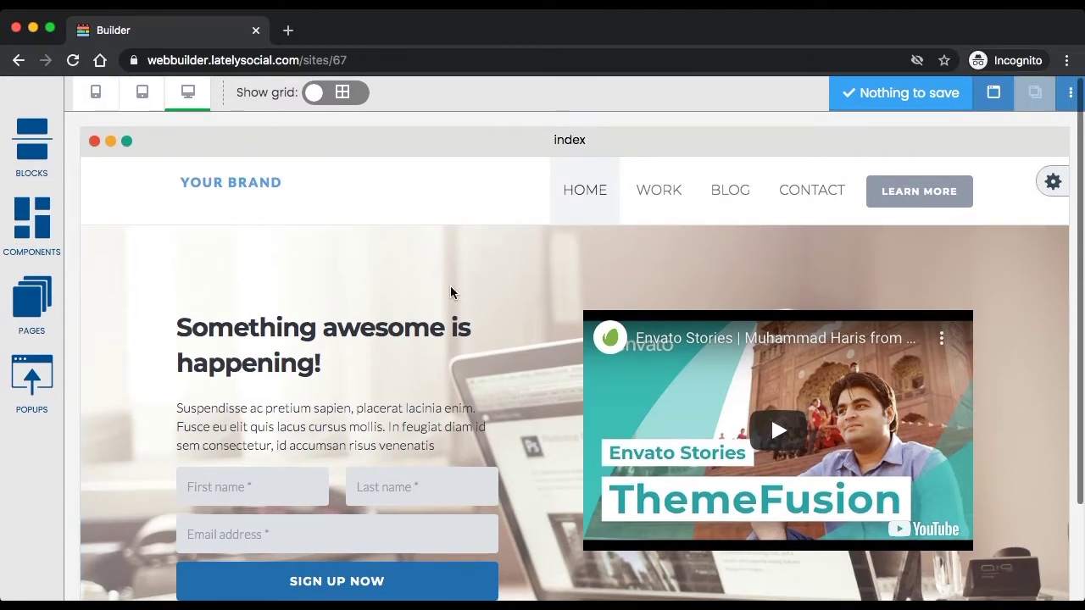
scroll(240, 239, down, 1)
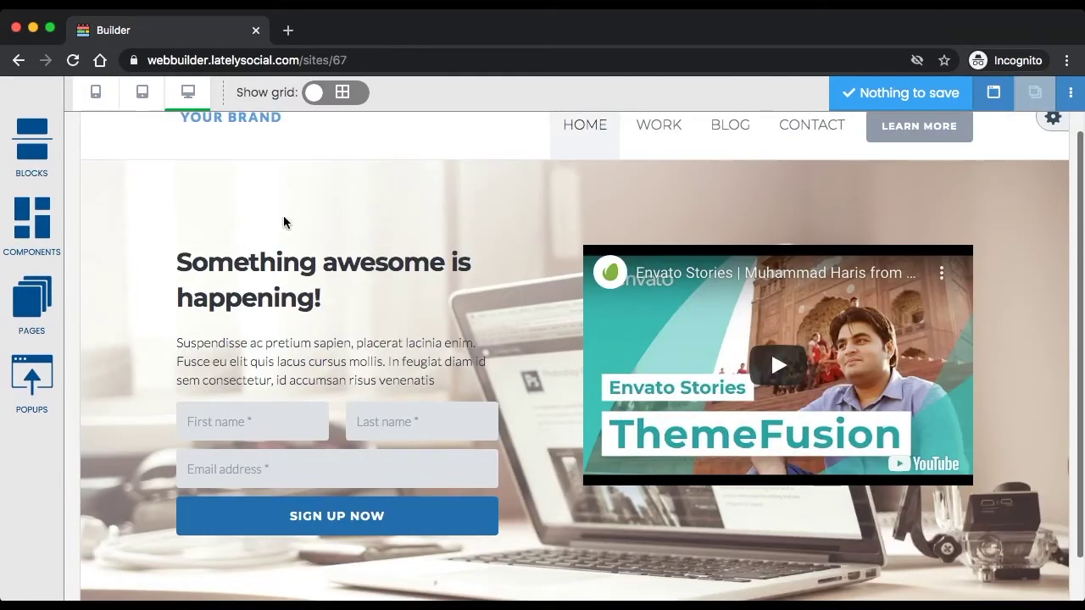
scroll(330, 220, up, 1)
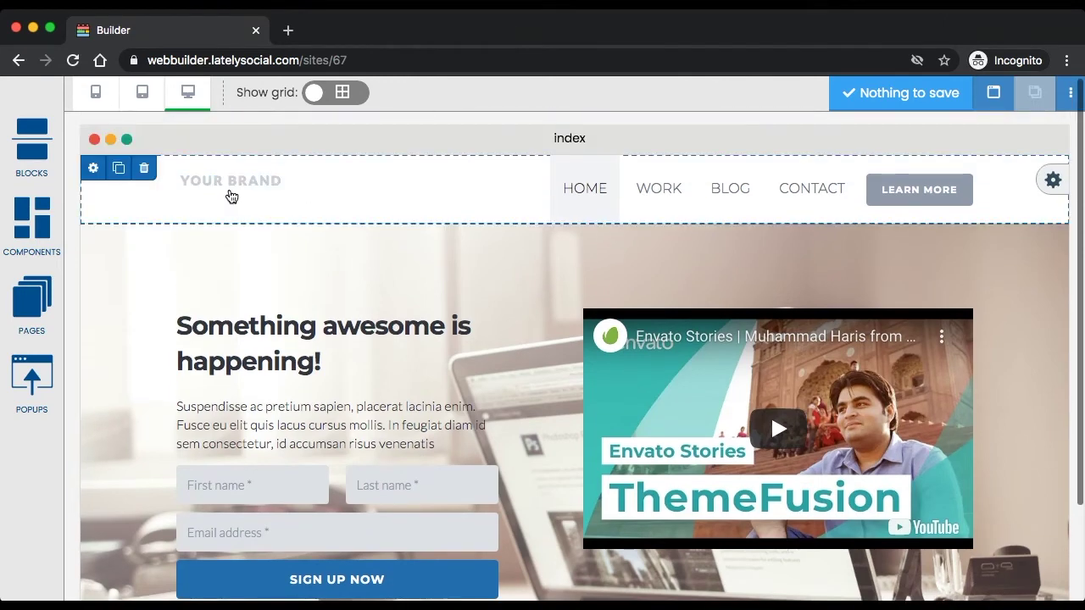
scroll(282, 329, down, 2)
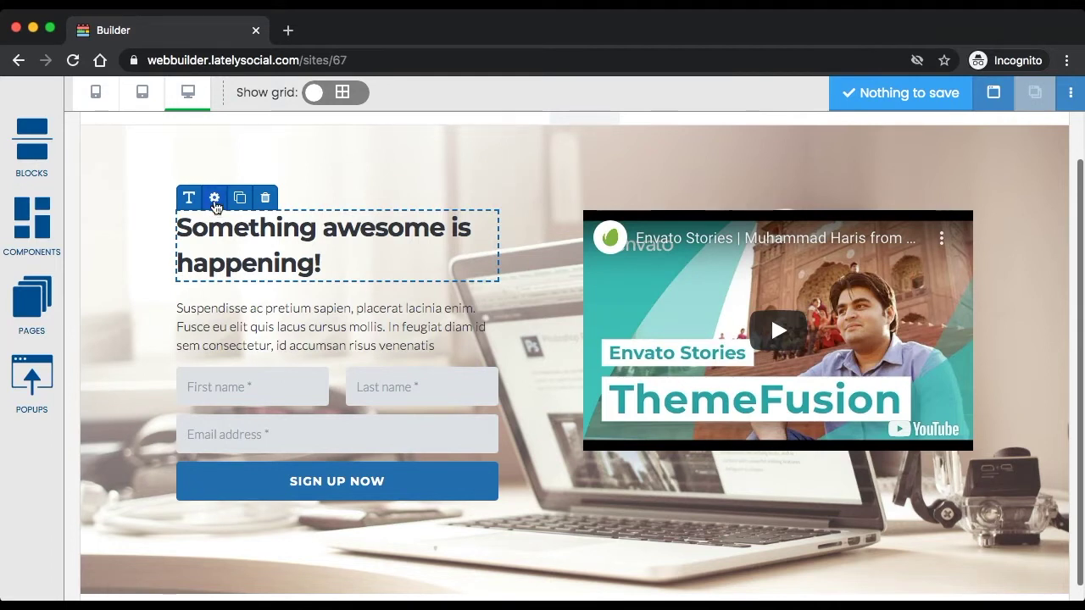
Set the hero headline's text colour to dark green.
click(215, 202)
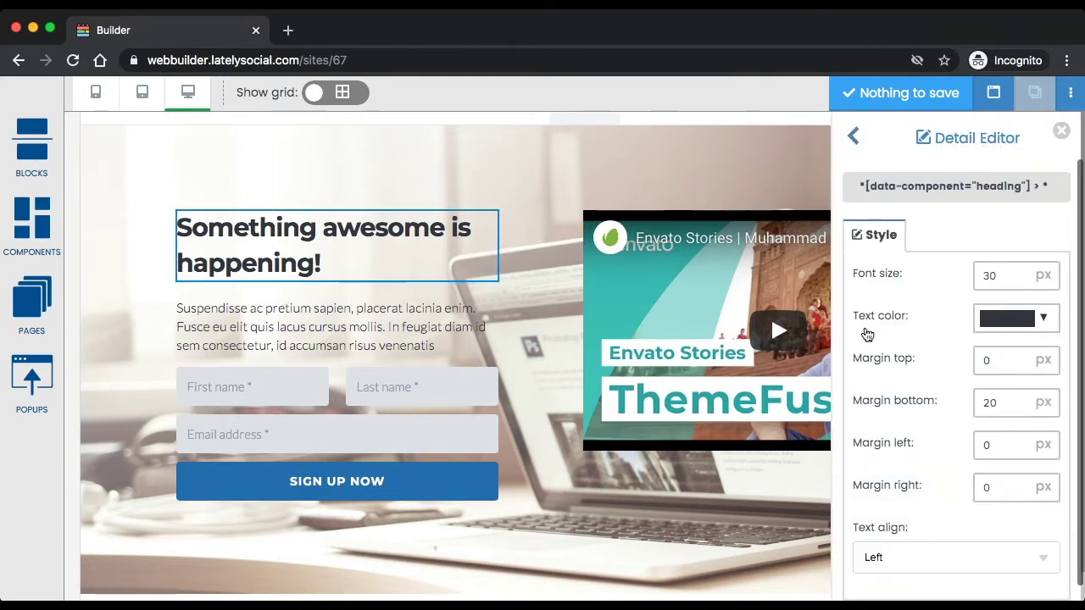
scroll(921, 399, down, 1)
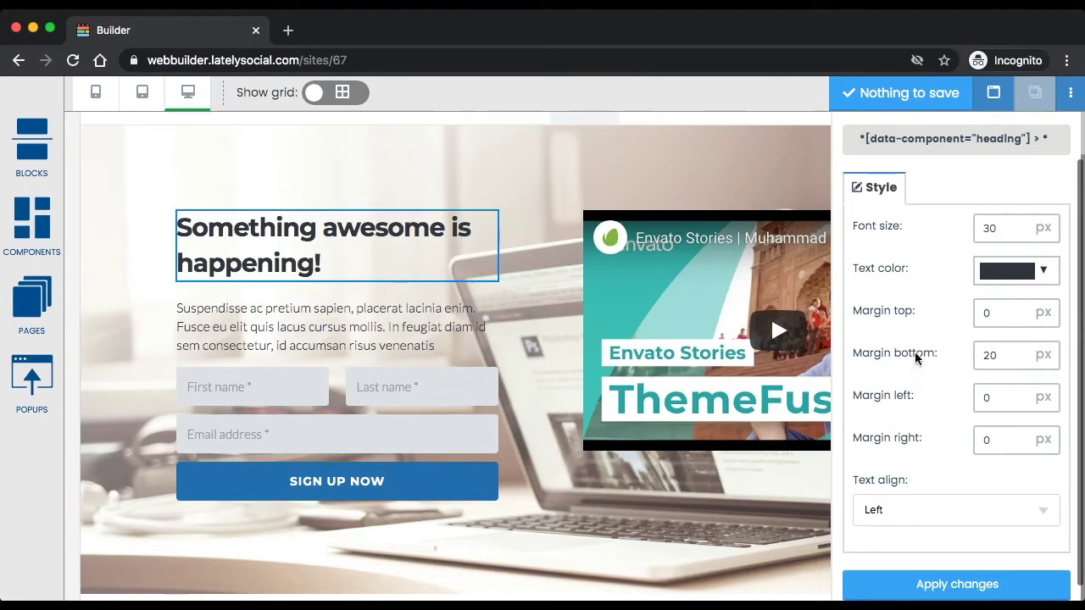
scroll(915, 352, down, 1)
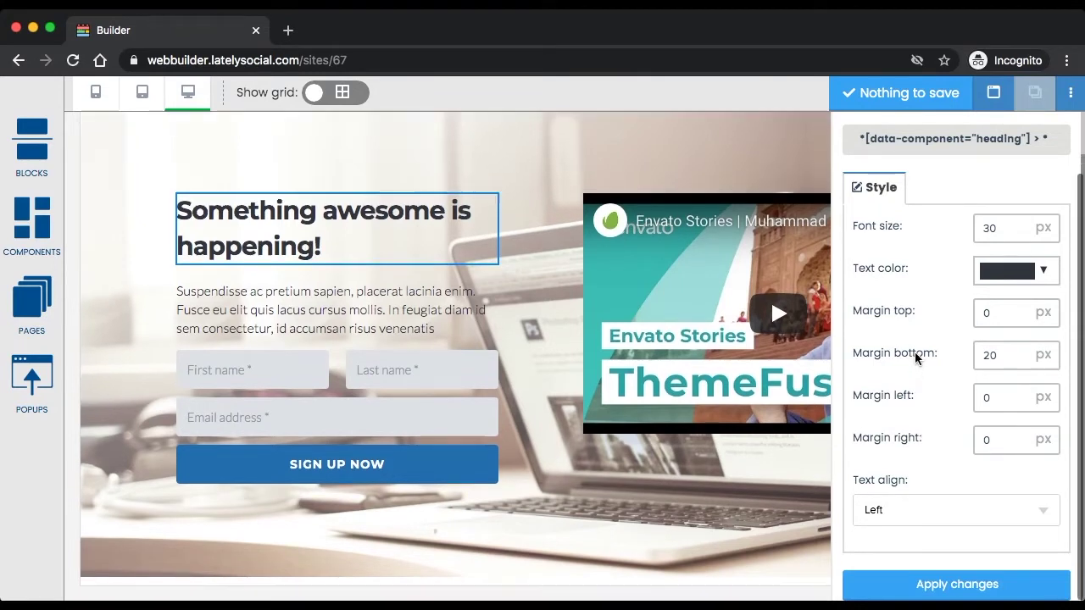
click(1044, 271)
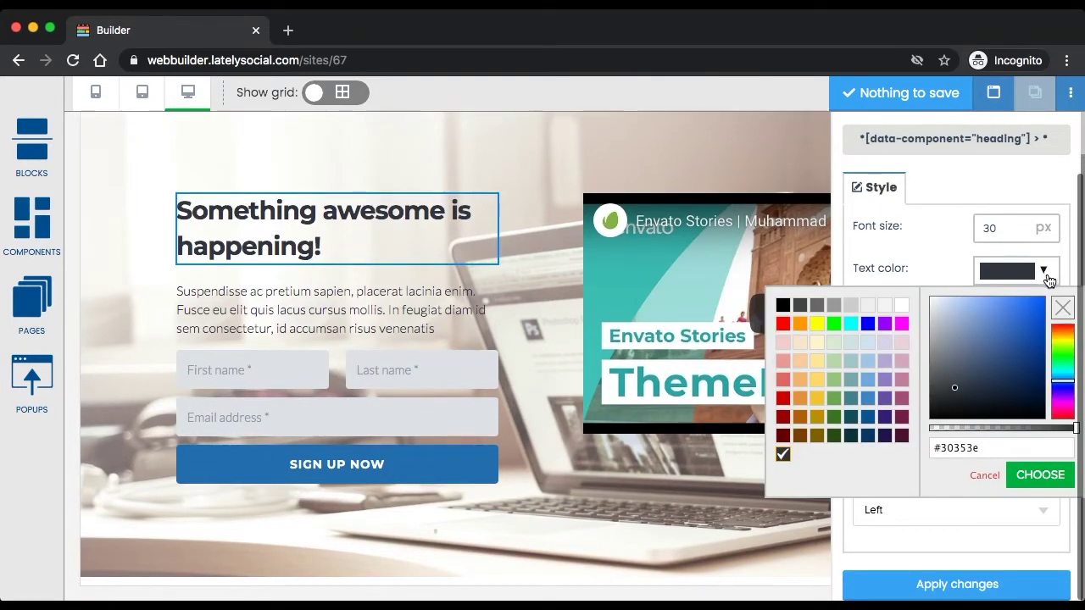
click(839, 417)
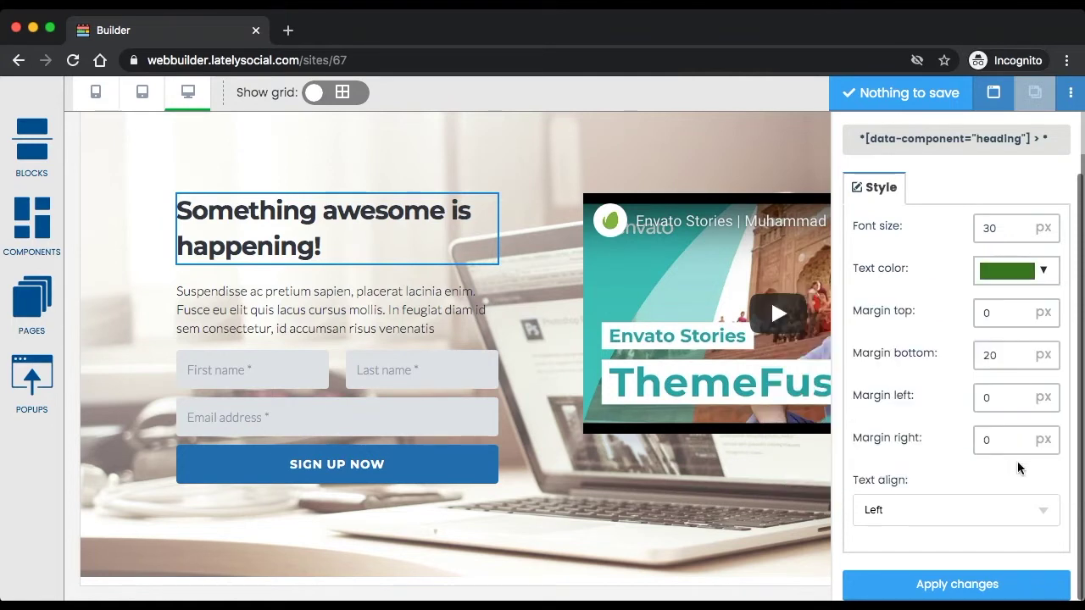
Set the headline's font size to 45 px and apply the change.
click(992, 227)
text(45)
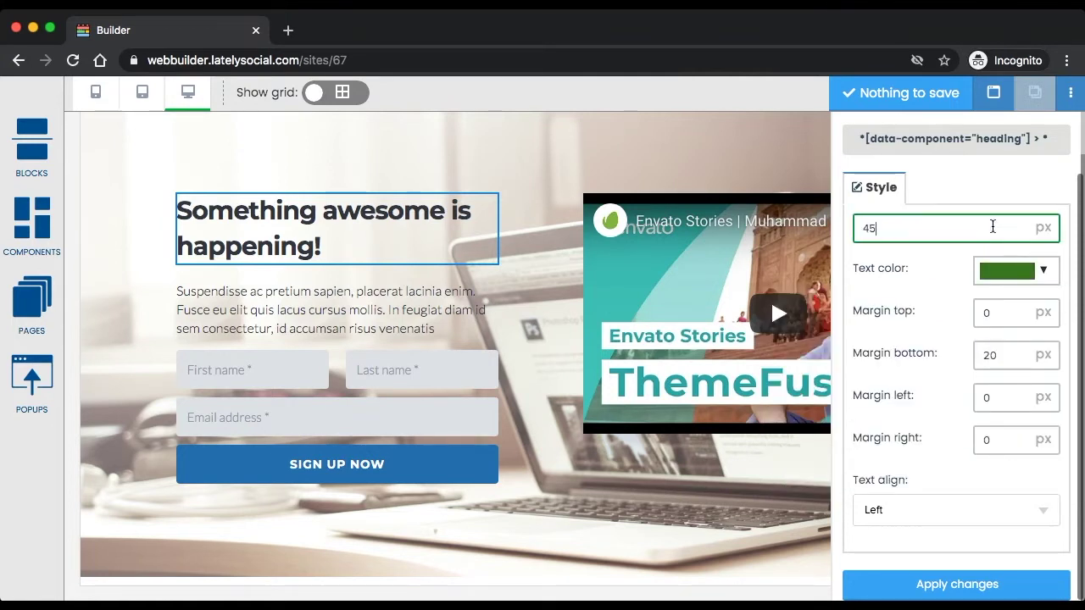
click(937, 370)
click(955, 584)
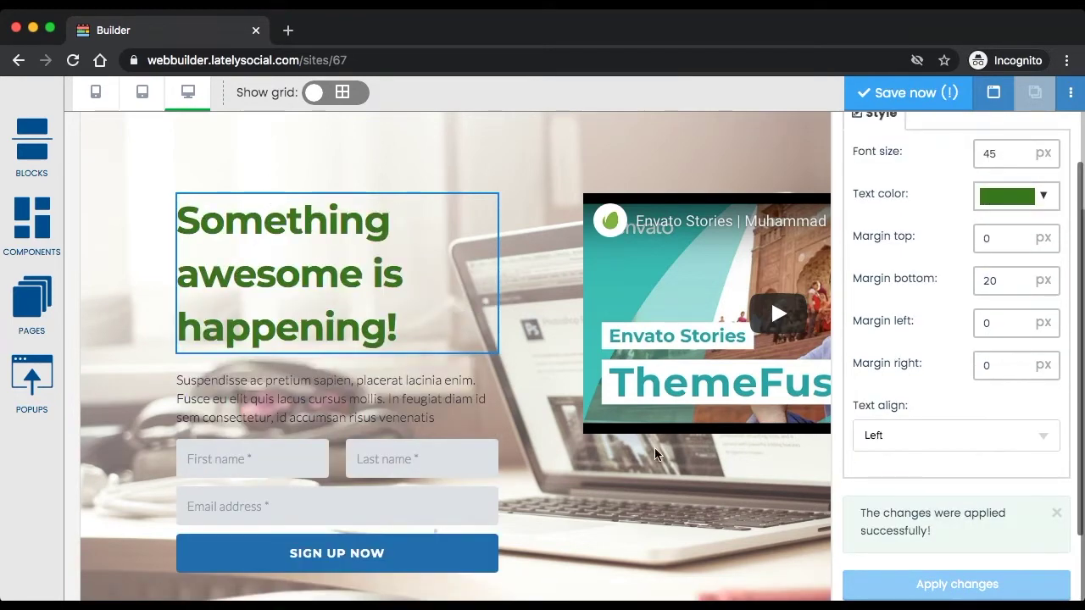
scroll(409, 407, up, 2)
click(188, 441)
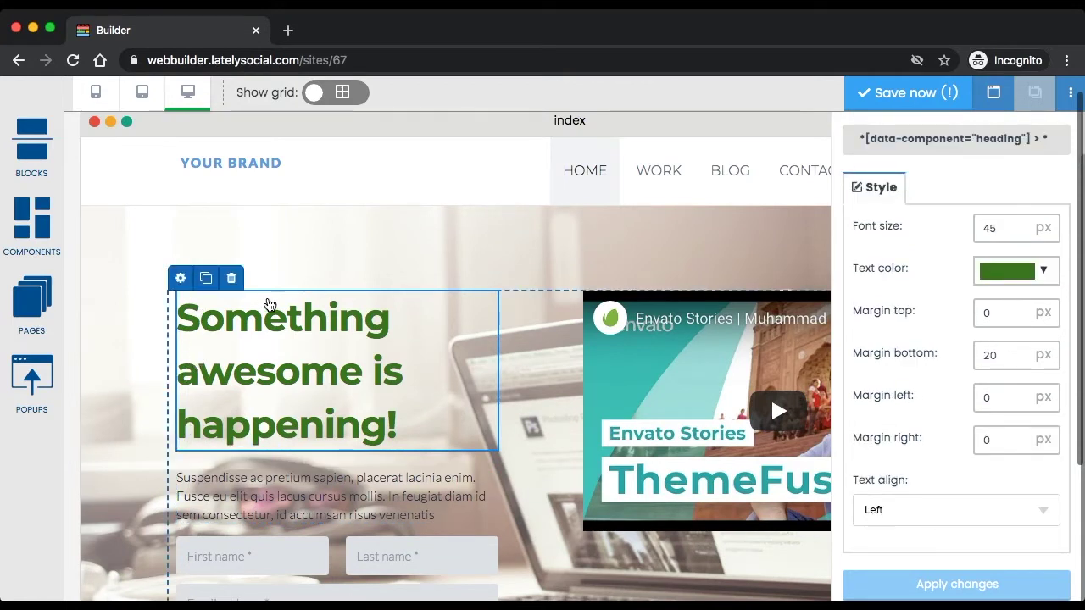
scroll(443, 331, up, 1)
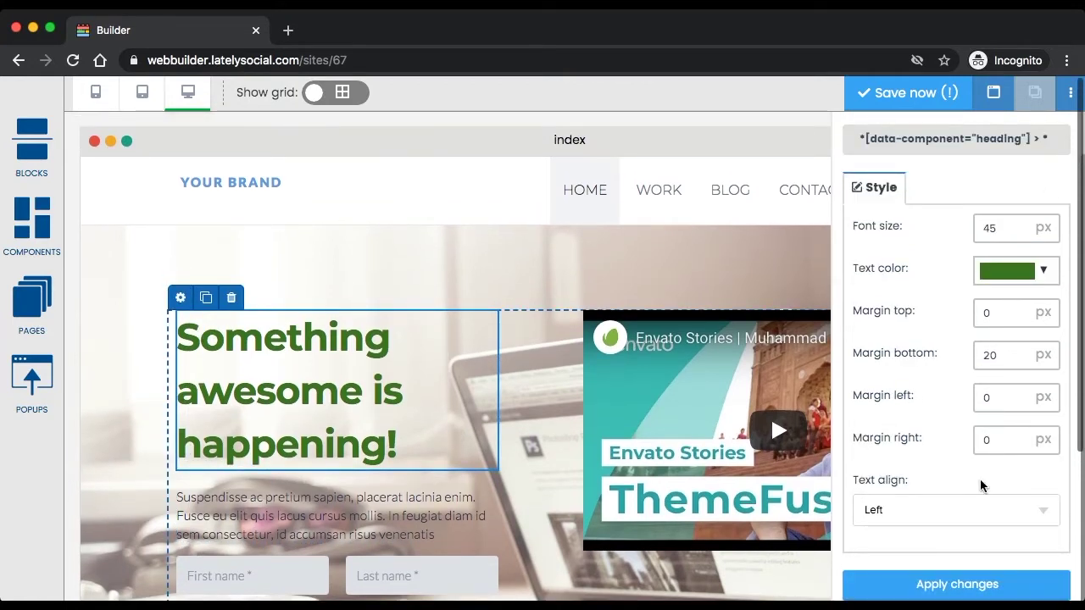
Replace the hero heading text with 'Hello This is My NEW Website!' and apply it.
mouse_move(246, 333)
click(180, 296)
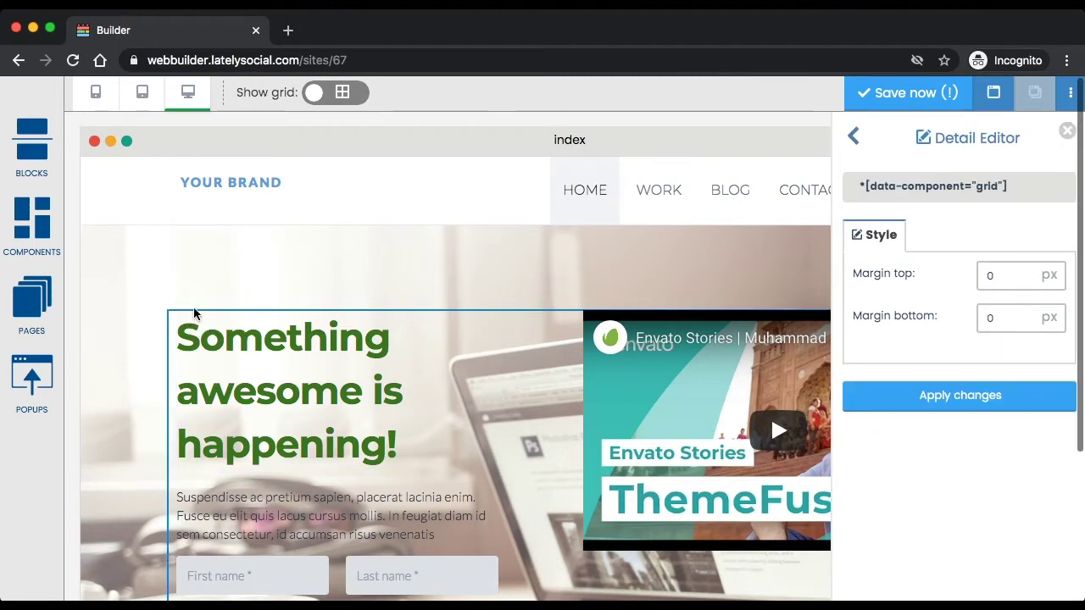
mouse_move(211, 337)
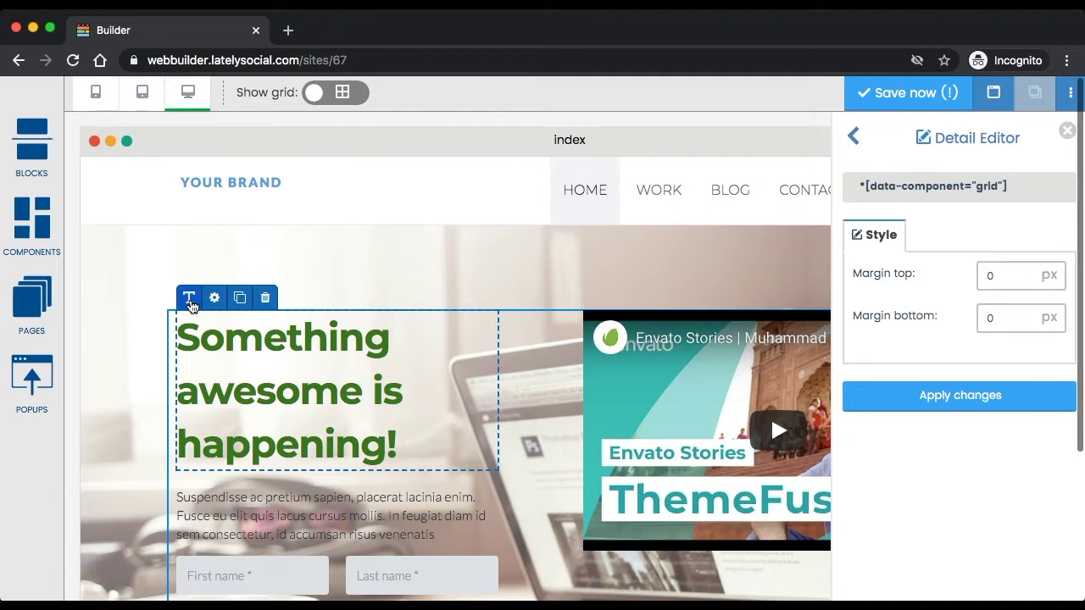
triple_click(213, 310)
text(Hello This i)
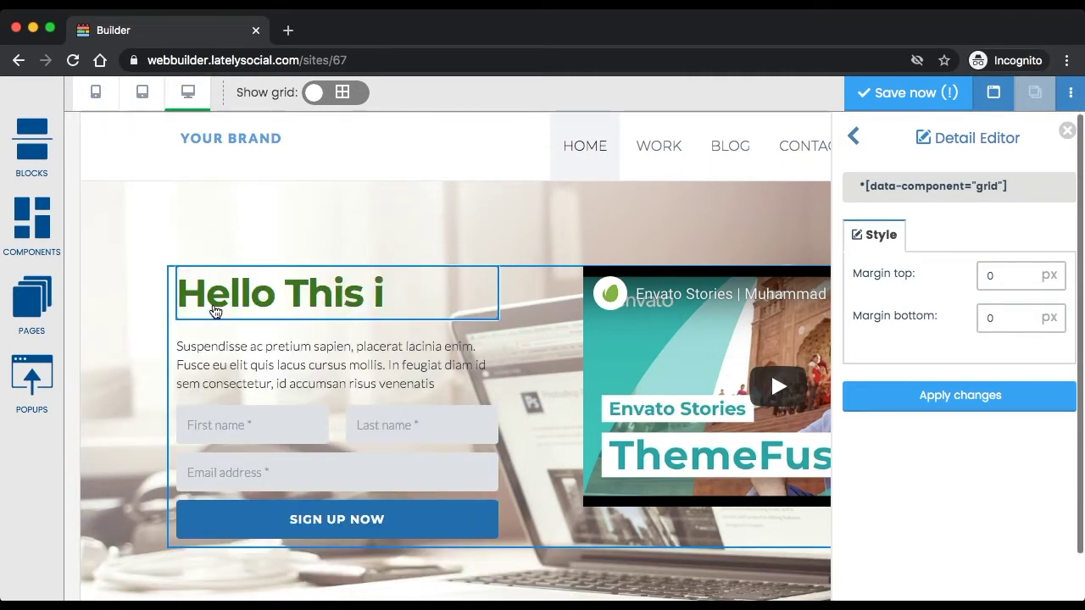
text(s My NEW )
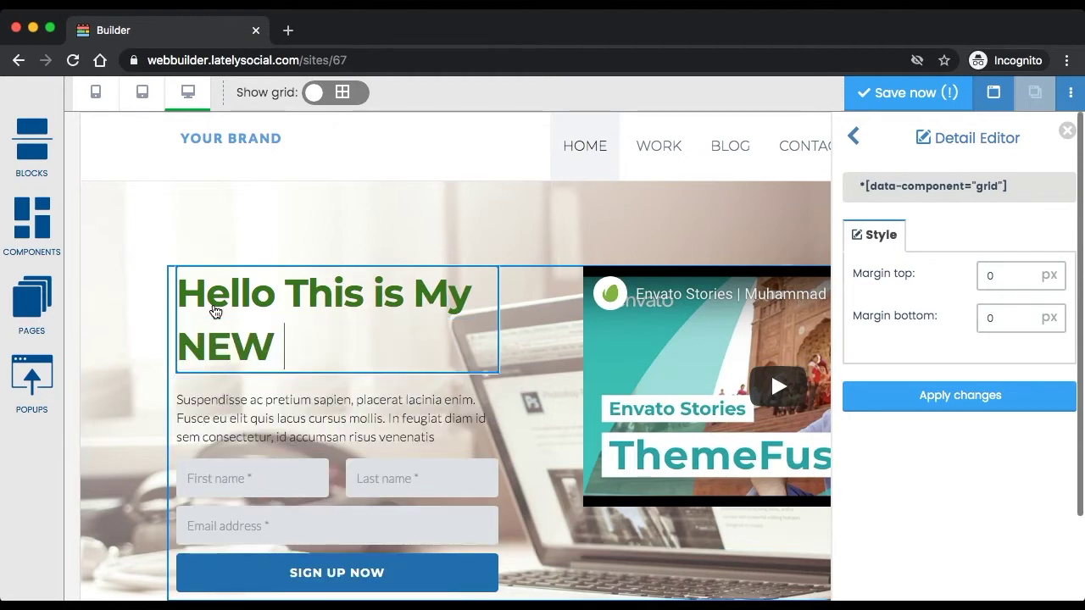
text(Website!)
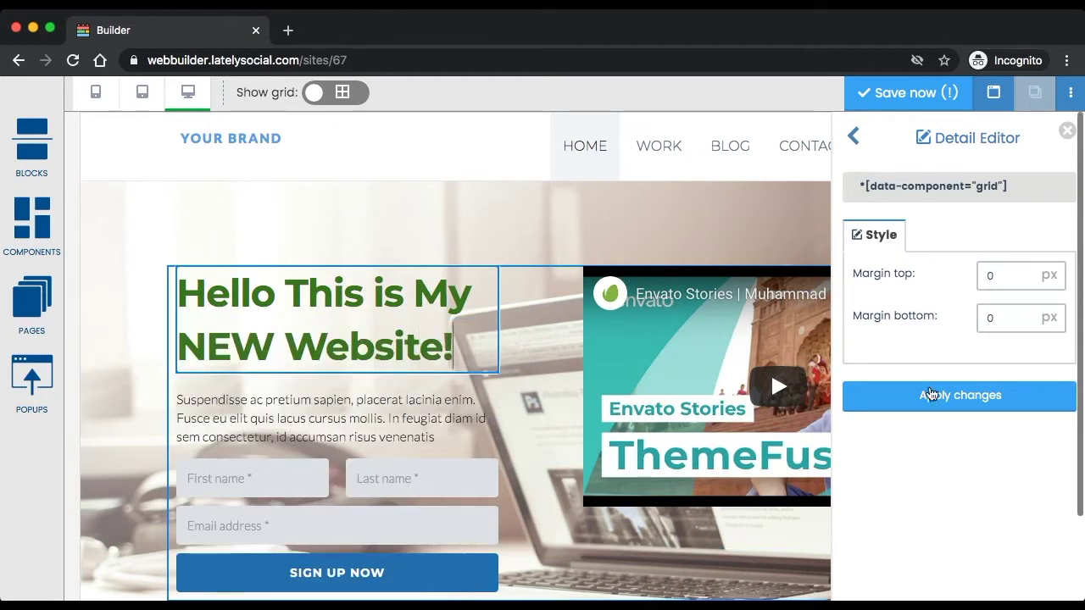
click(930, 391)
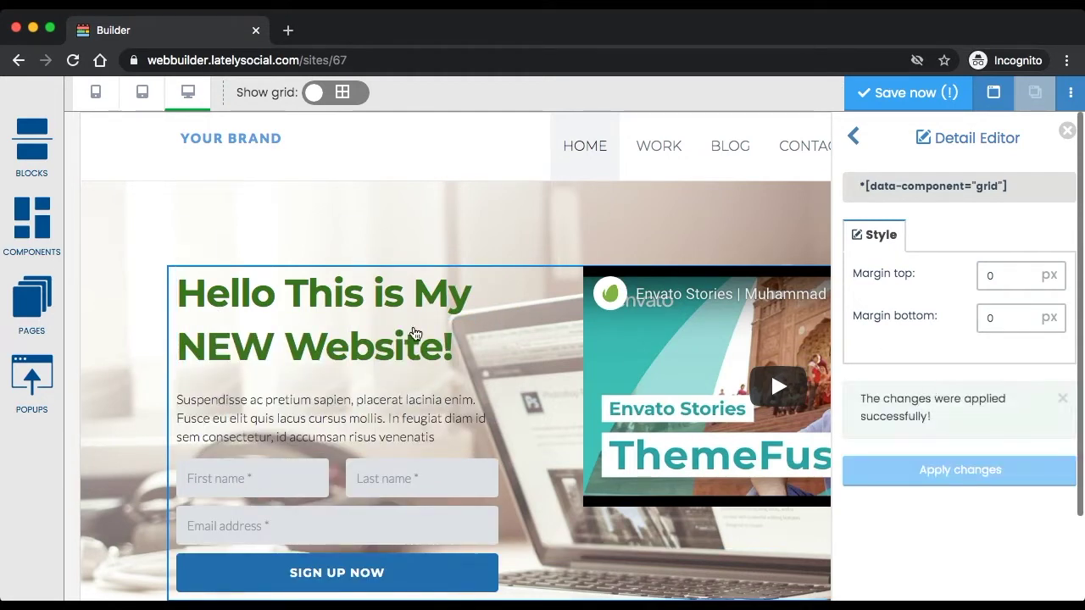
scroll(362, 335, down, 2)
scroll(362, 335, up, 3)
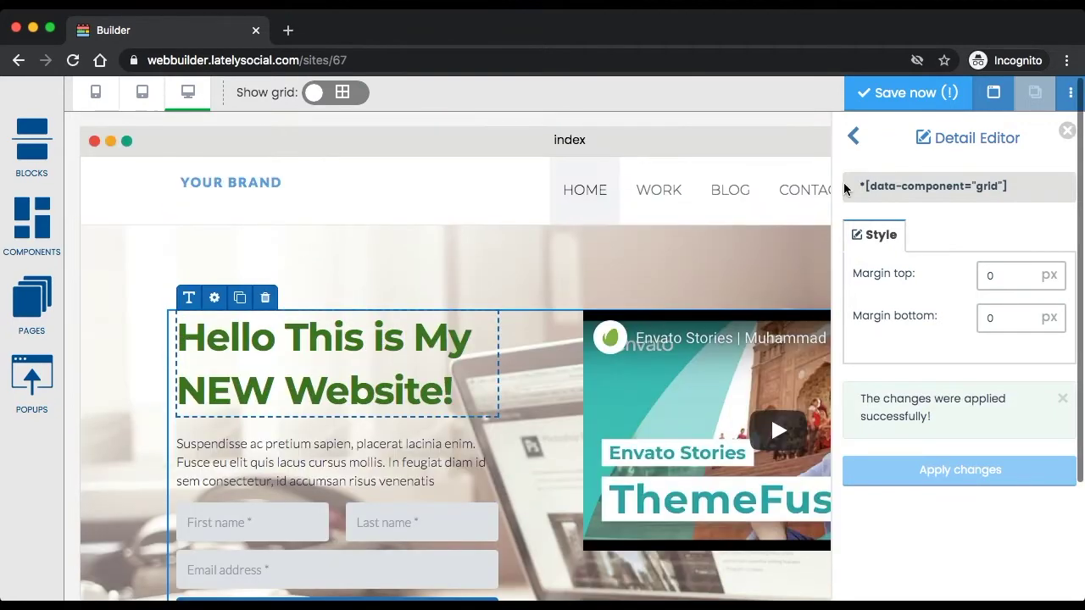
Close the Detail Editor and save the site.
click(1067, 131)
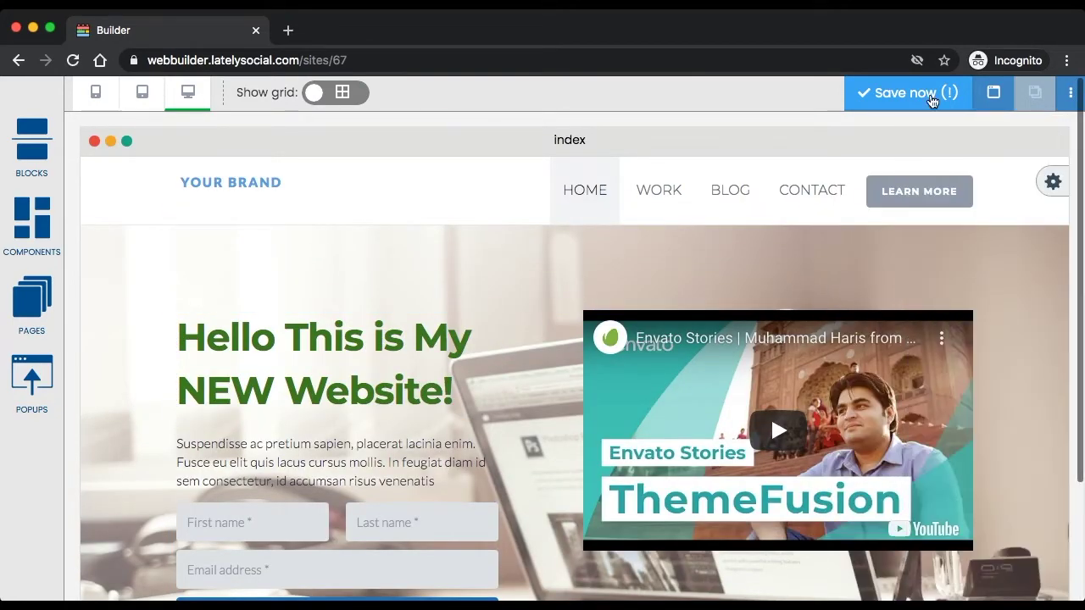
click(902, 92)
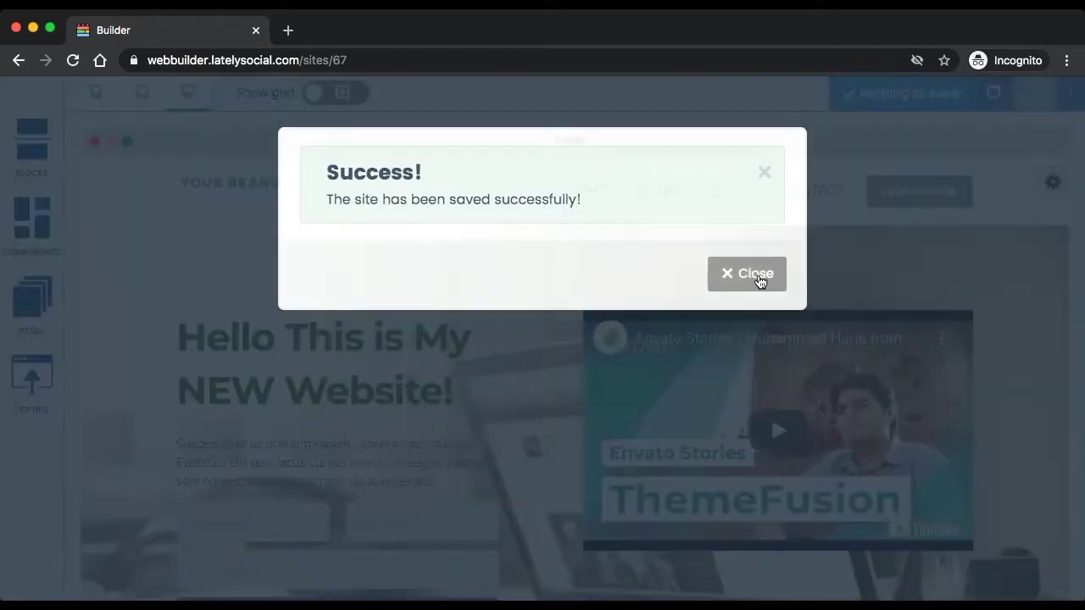
click(759, 275)
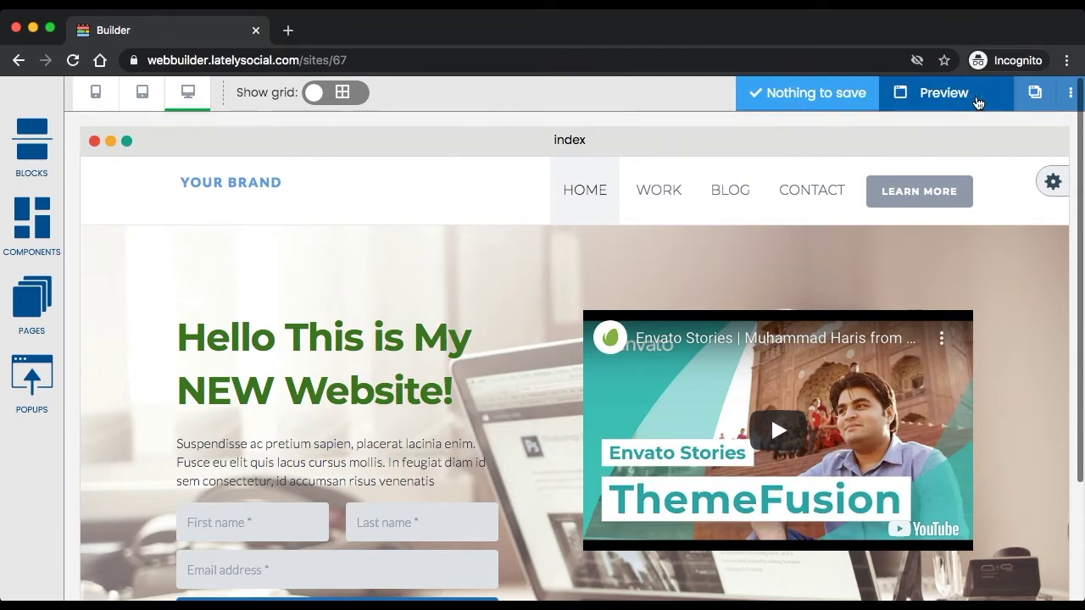
click(950, 99)
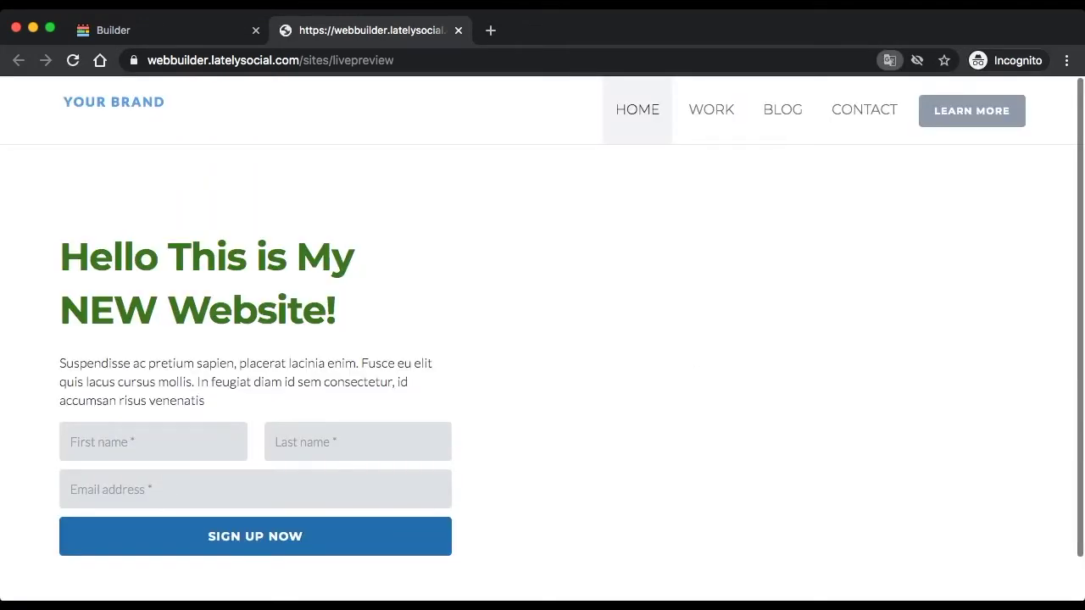
scroll(586, 323, down, 1)
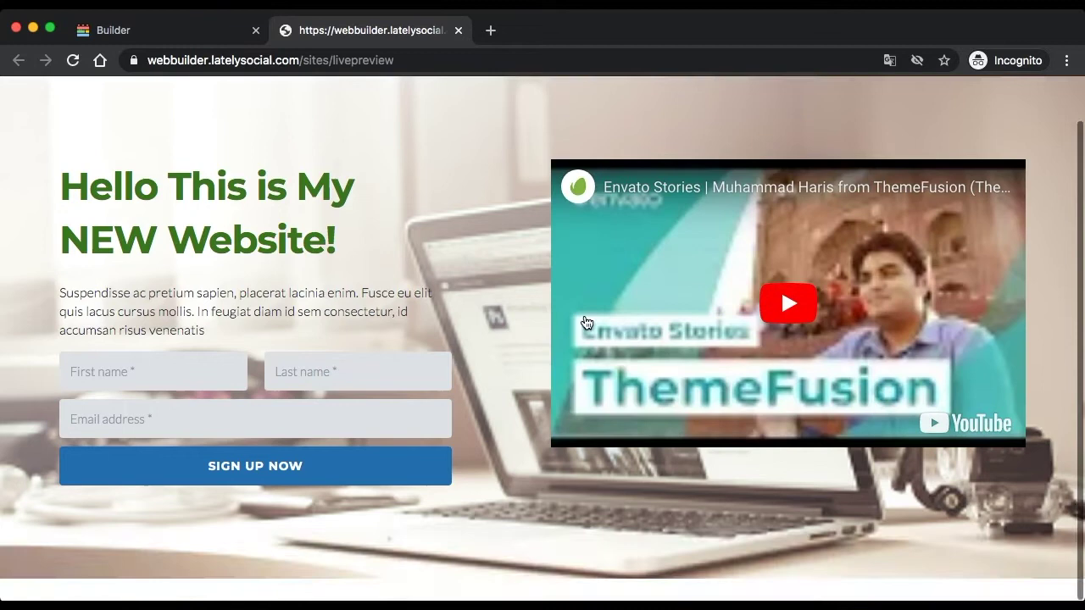
scroll(507, 309, up, 2)
scroll(508, 305, down, 1)
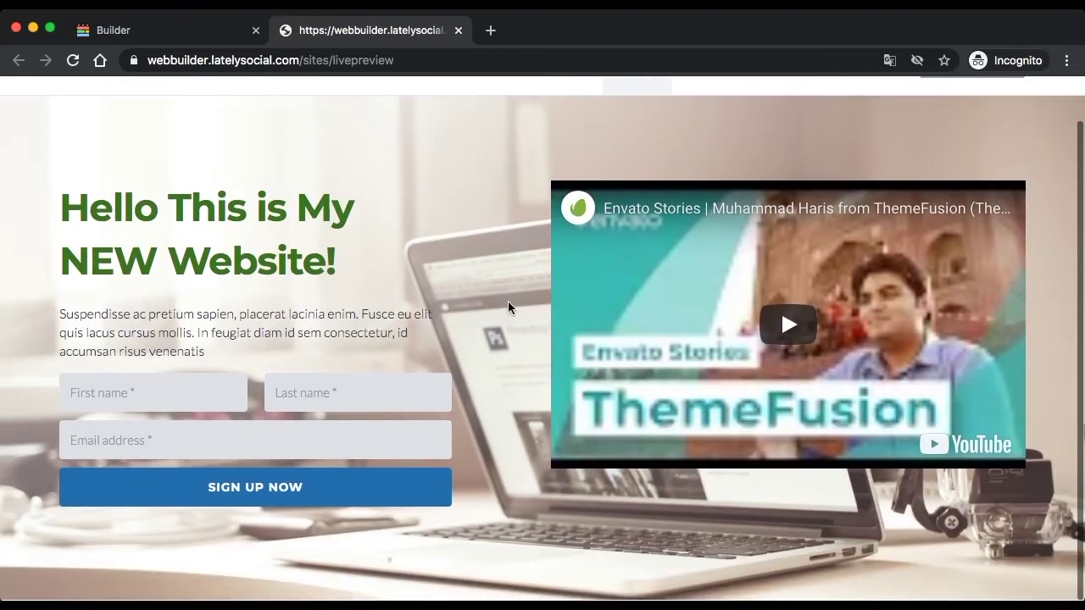
scroll(496, 211, up, 1)
scroll(447, 263, down, 1)
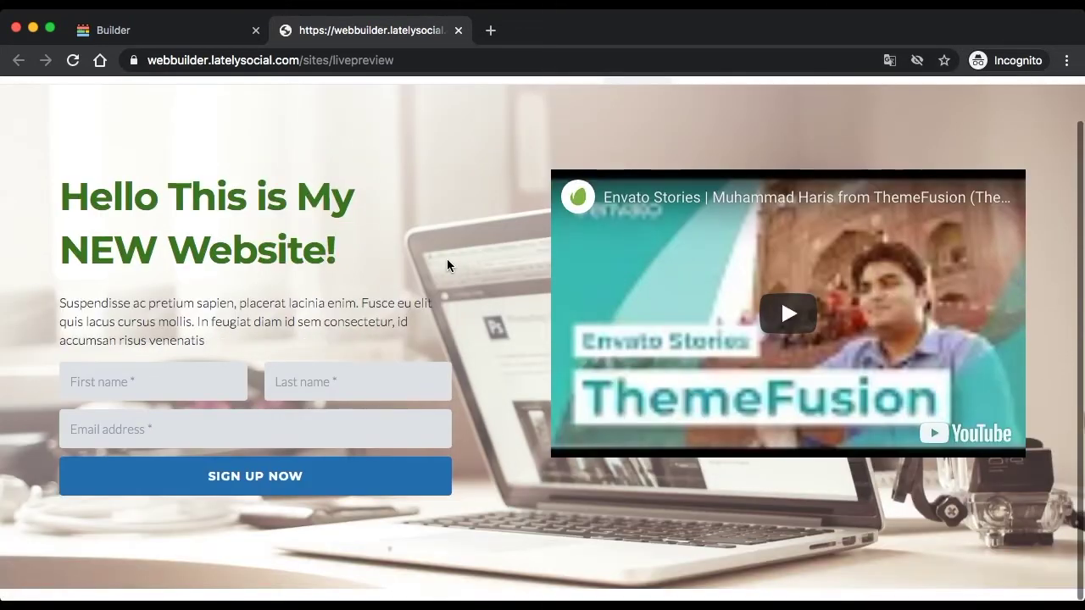
scroll(447, 263, up, 1)
click(458, 30)
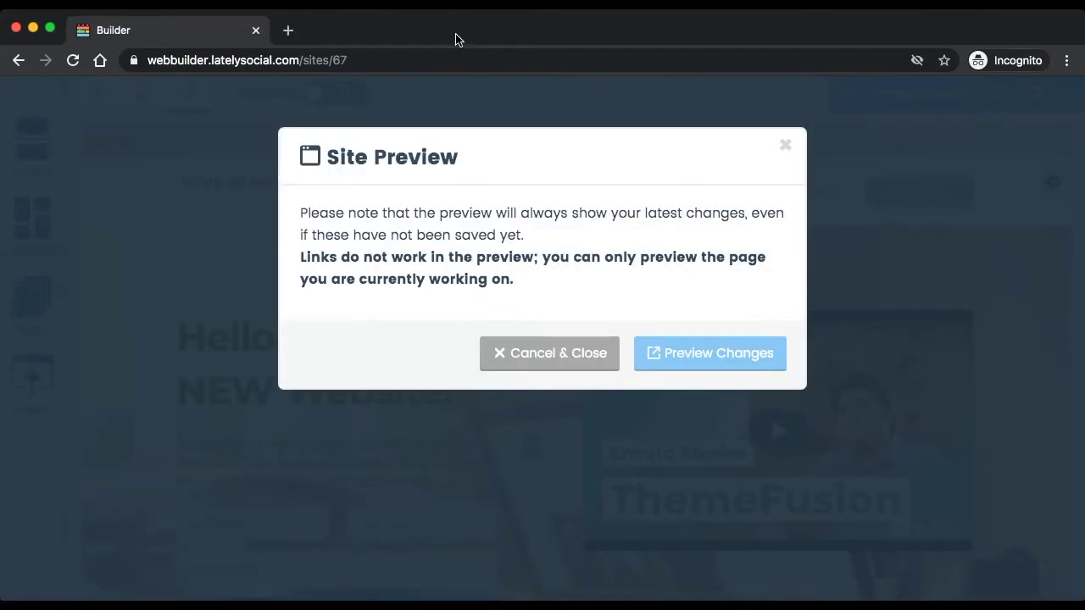
click(544, 356)
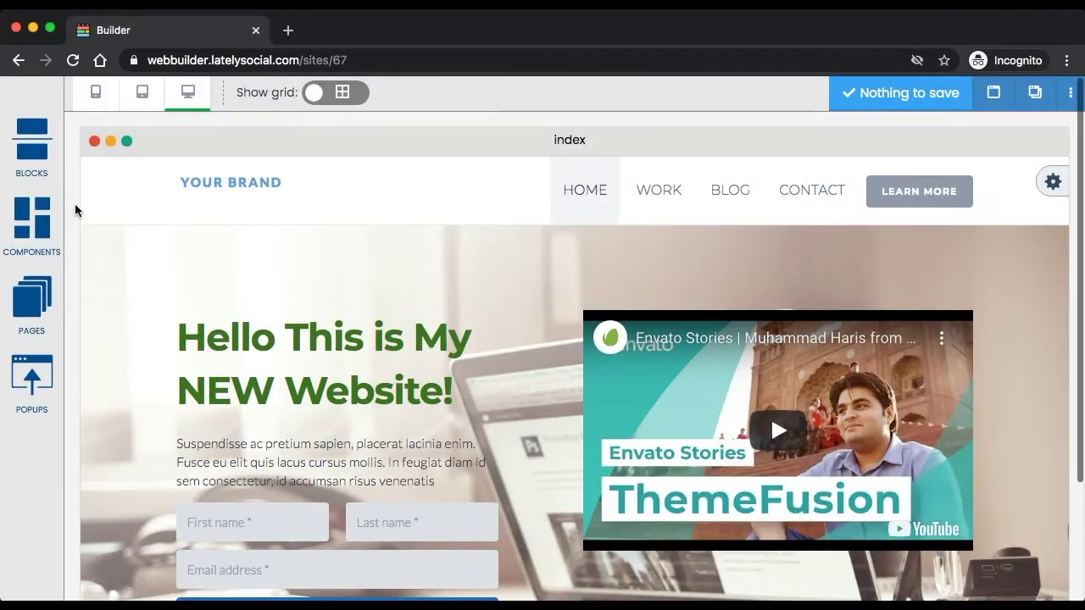
Drag the Golden Gate 'Revolutionairy Builder' block from the Content category to the page bottom.
click(36, 159)
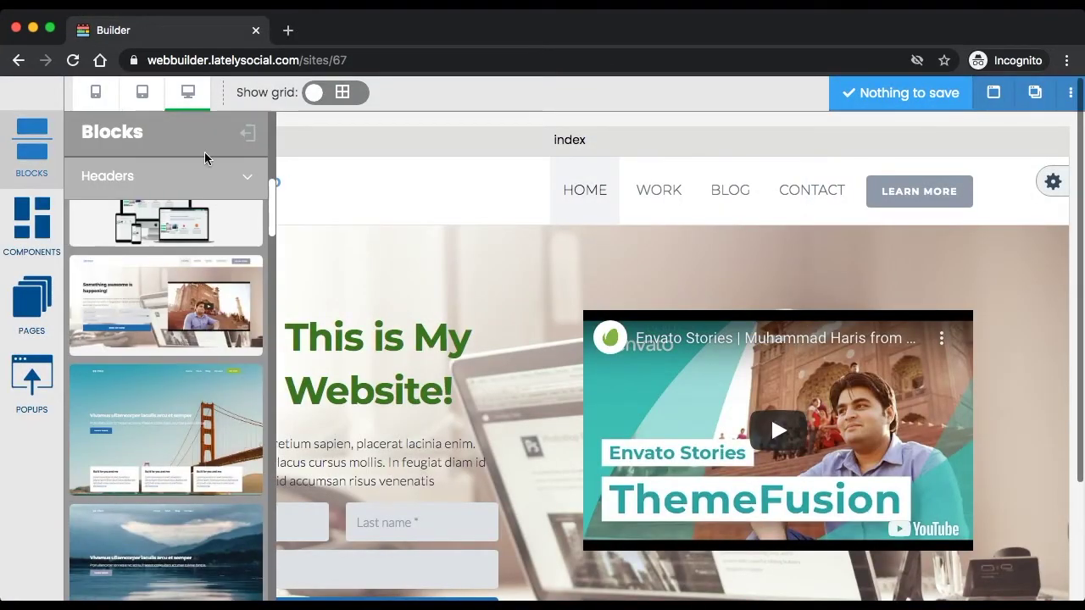
click(245, 183)
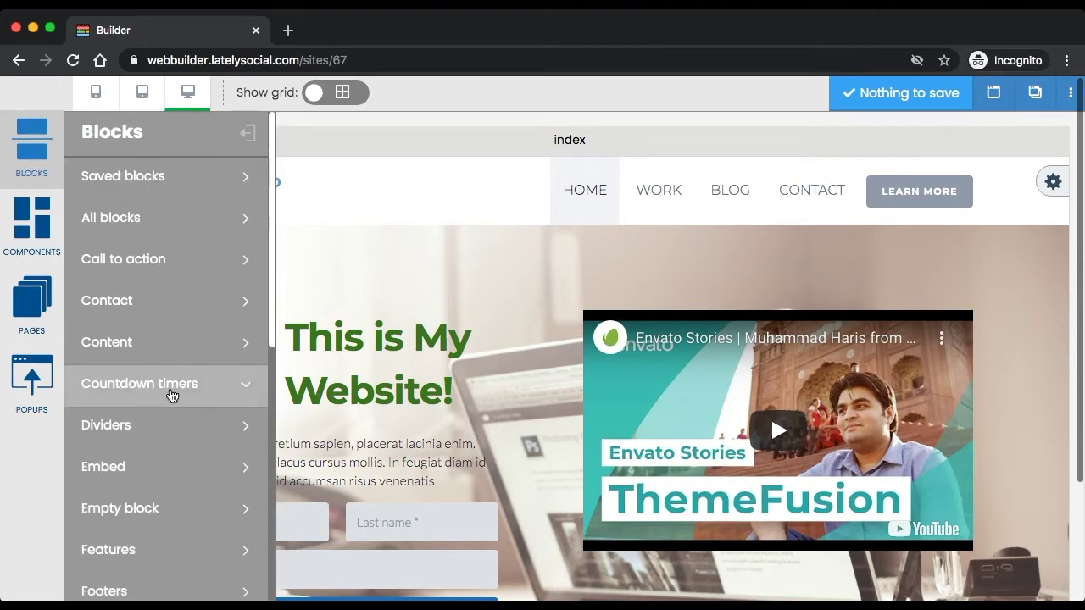
scroll(169, 356, down, 1)
click(161, 279)
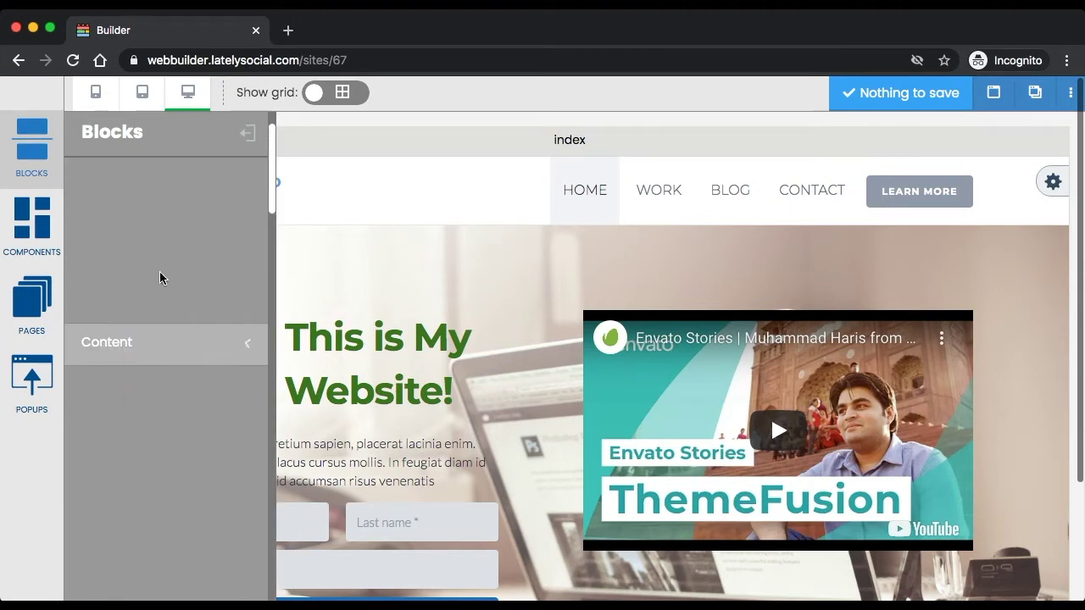
scroll(184, 395, down, 2)
scroll(382, 386, down, 3)
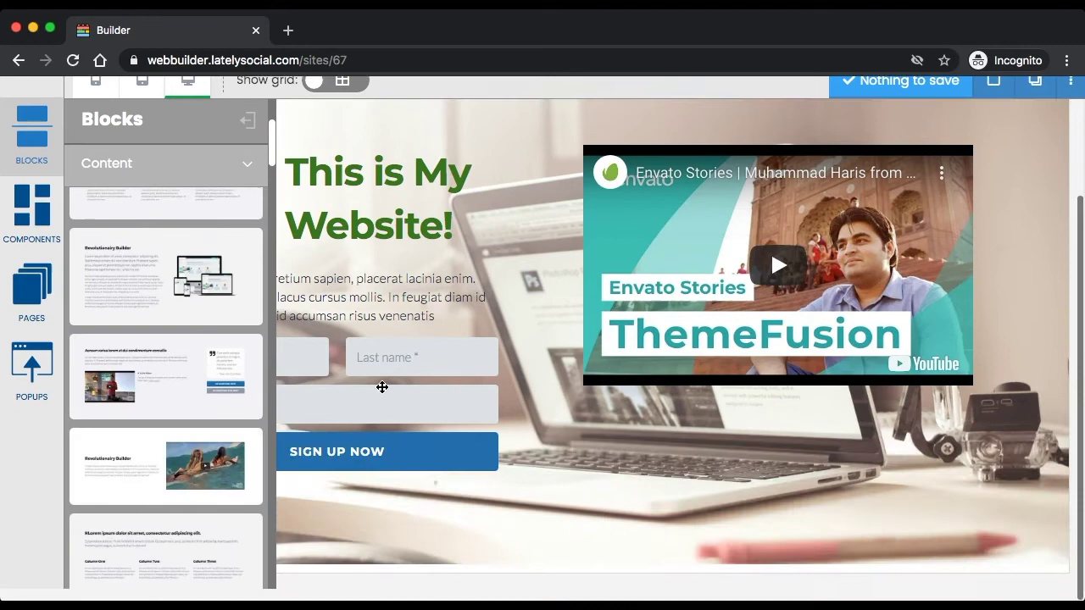
scroll(153, 407, down, 2)
scroll(151, 390, down, 3)
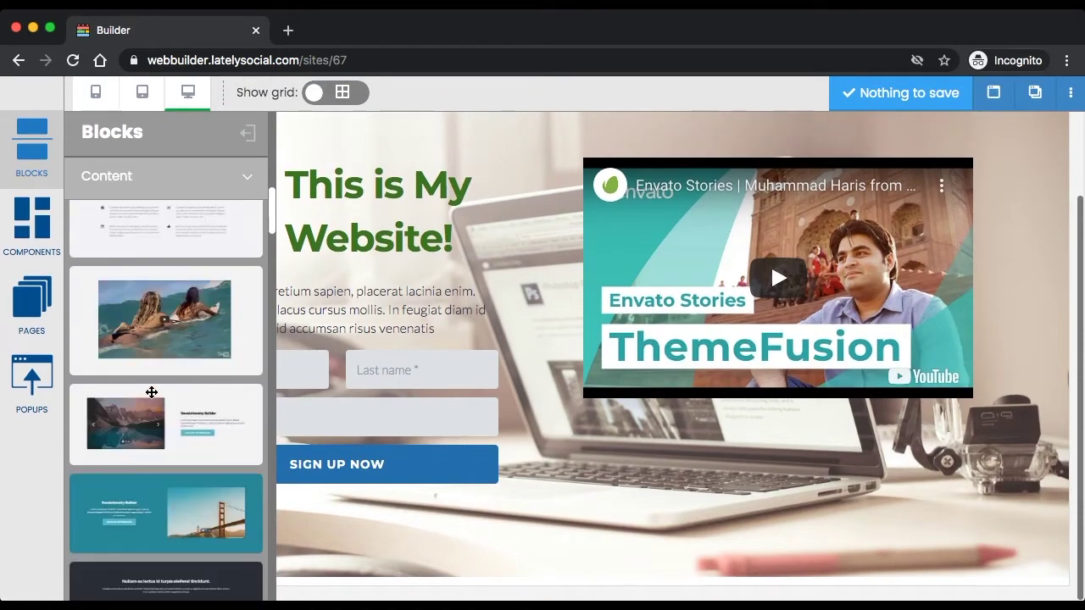
drag(147, 337, 404, 545)
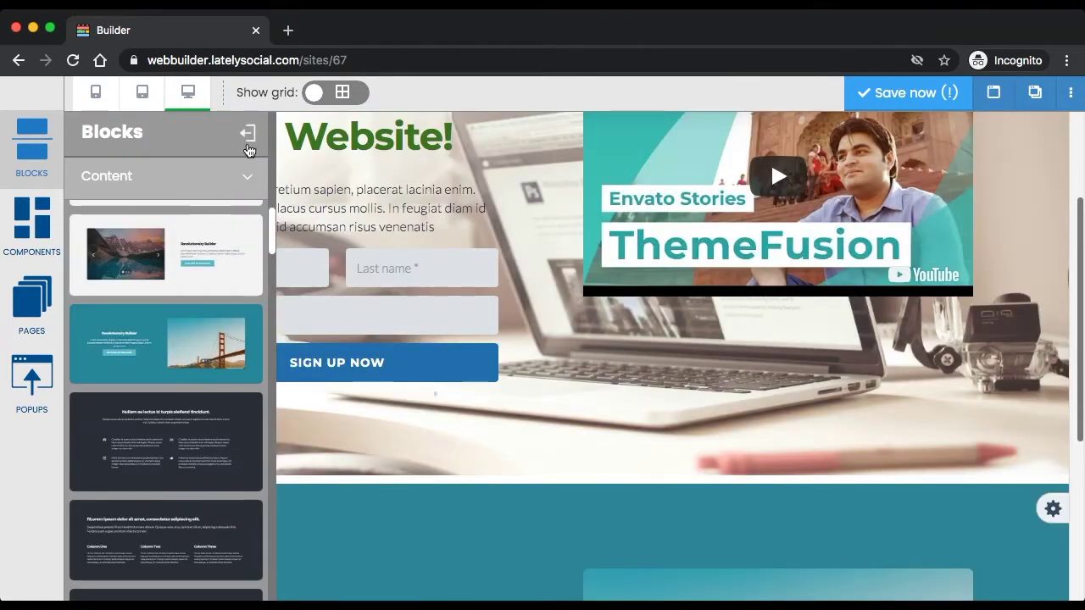
click(251, 133)
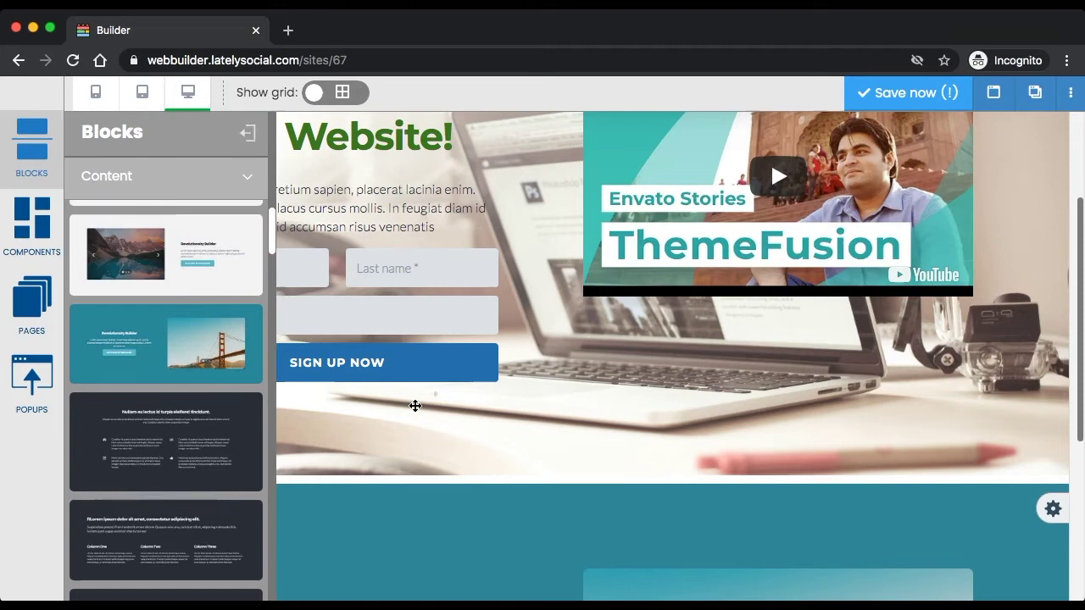
scroll(417, 433, down, 5)
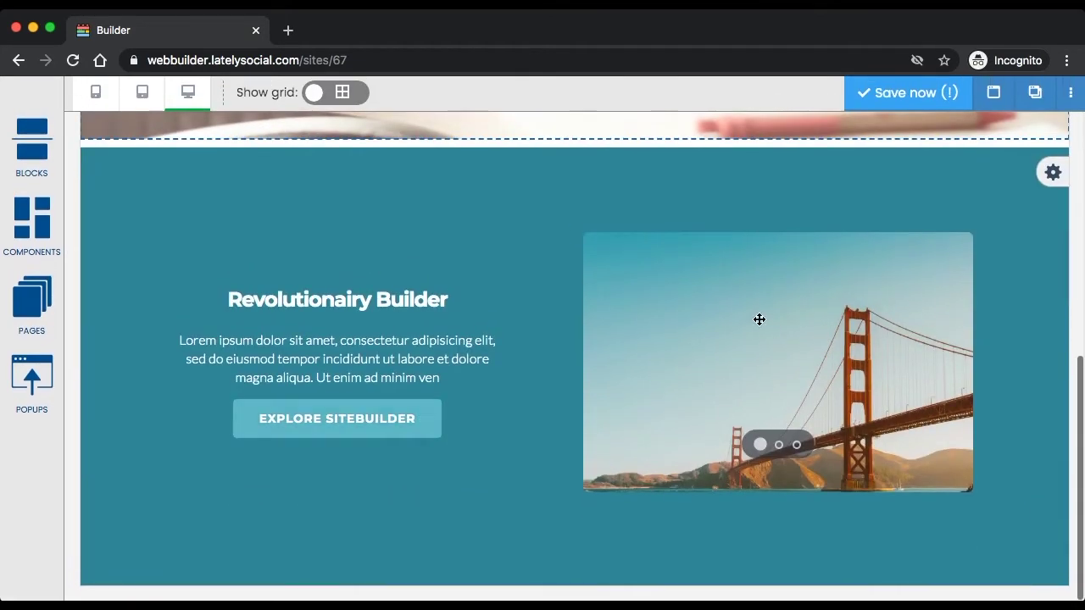
Open the slider image's library and search Free Stock Photos for beach pictures.
click(723, 395)
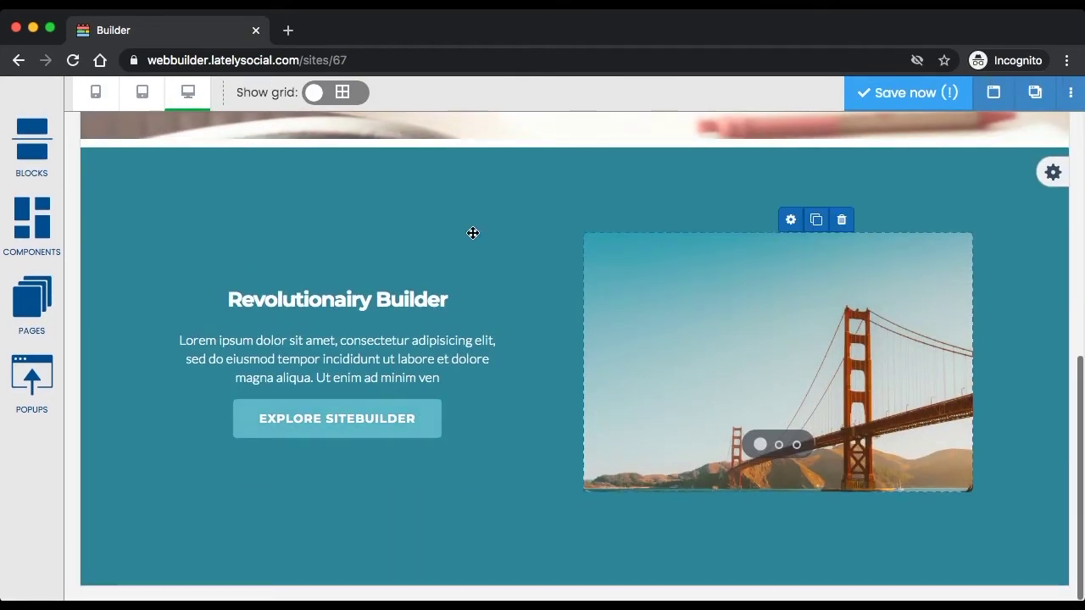
click(790, 222)
scroll(913, 379, down, 2)
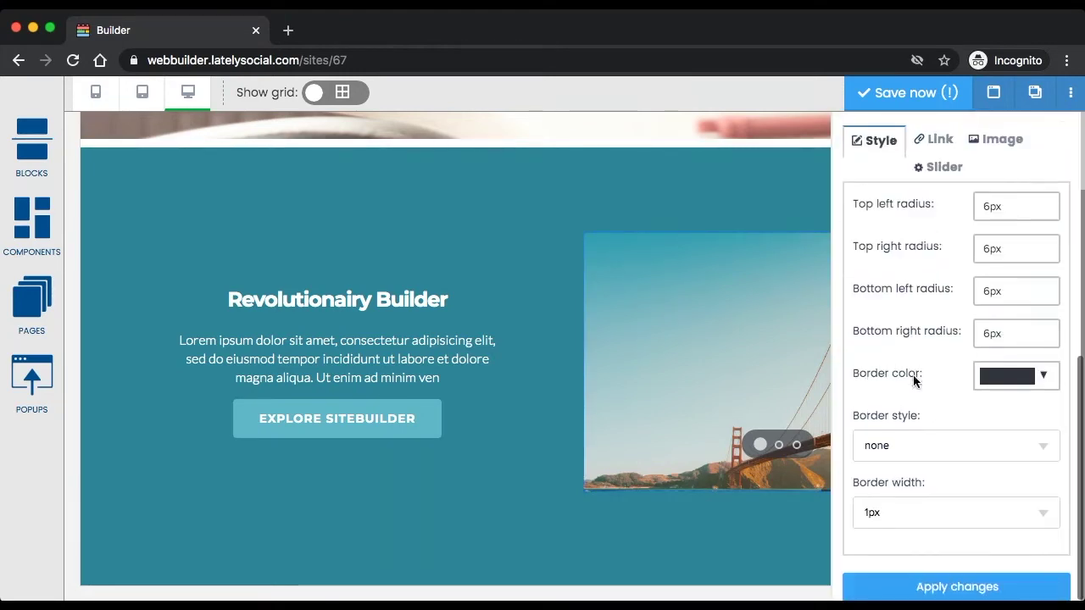
scroll(912, 375, up, 2)
click(990, 236)
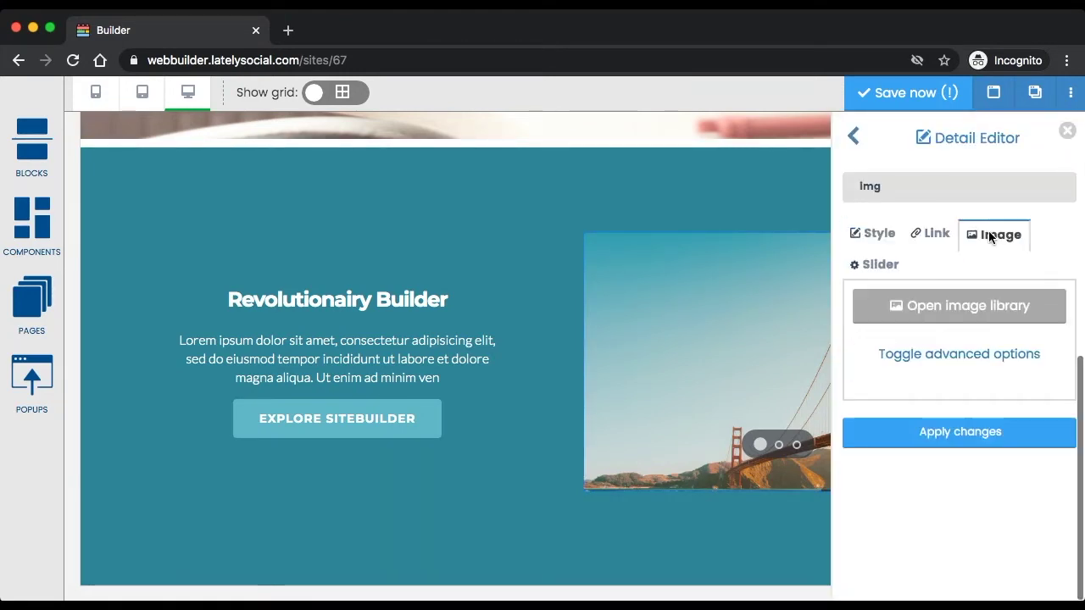
click(980, 307)
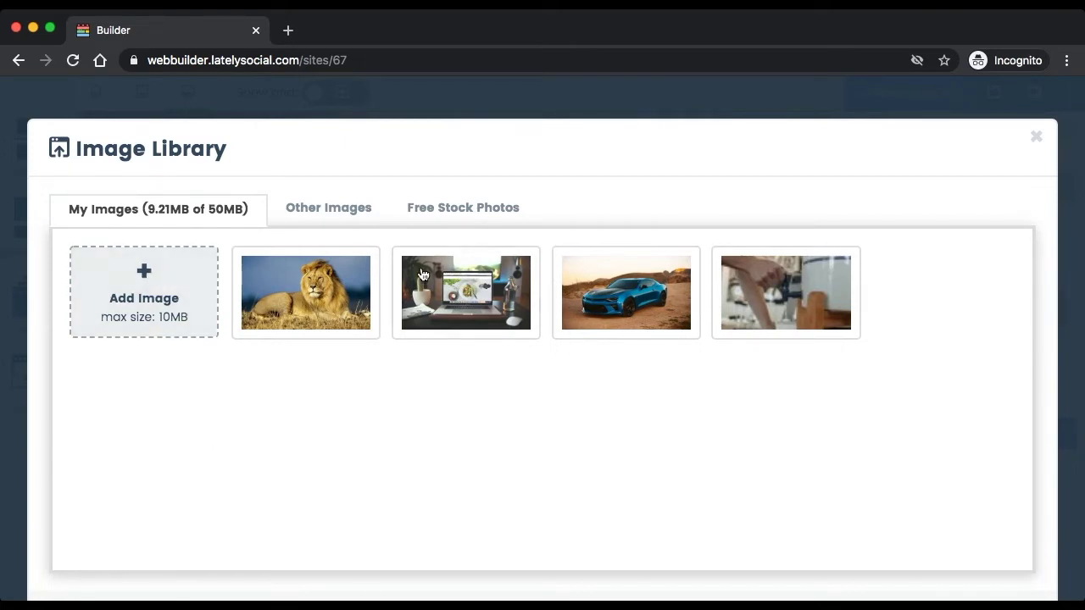
click(455, 211)
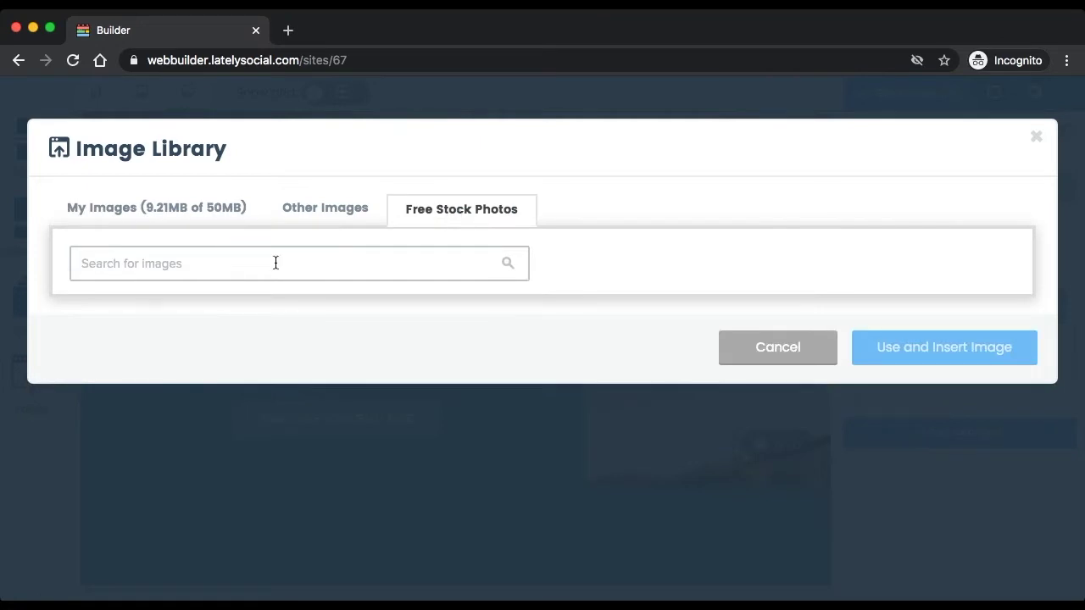
click(246, 266)
text(beach)
key(Return)
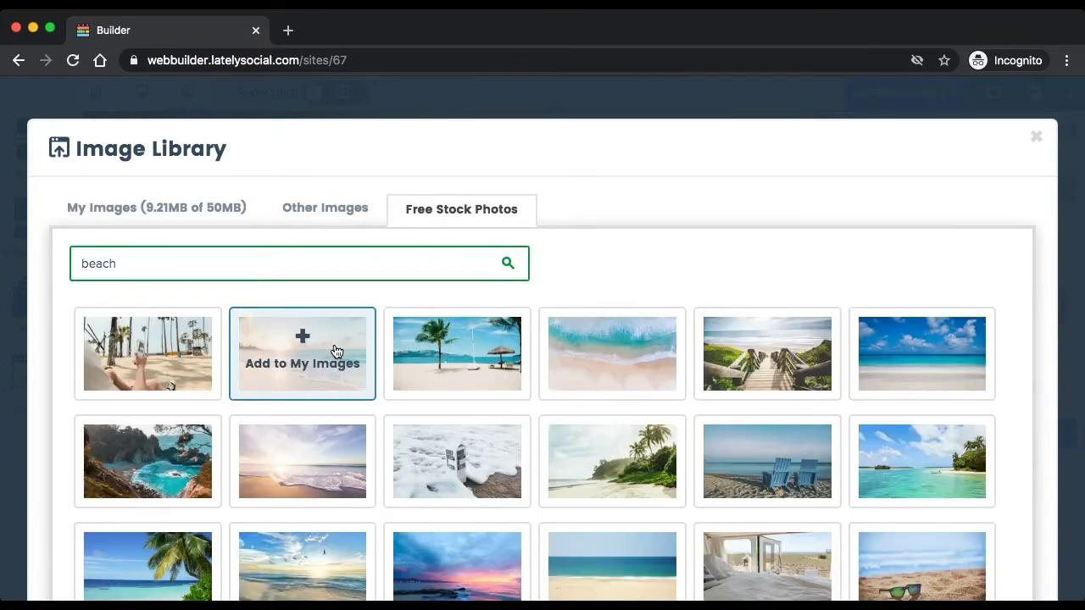
Add the pink sunset beach photo, insert it into the slider and apply the change.
scroll(351, 448, down, 2)
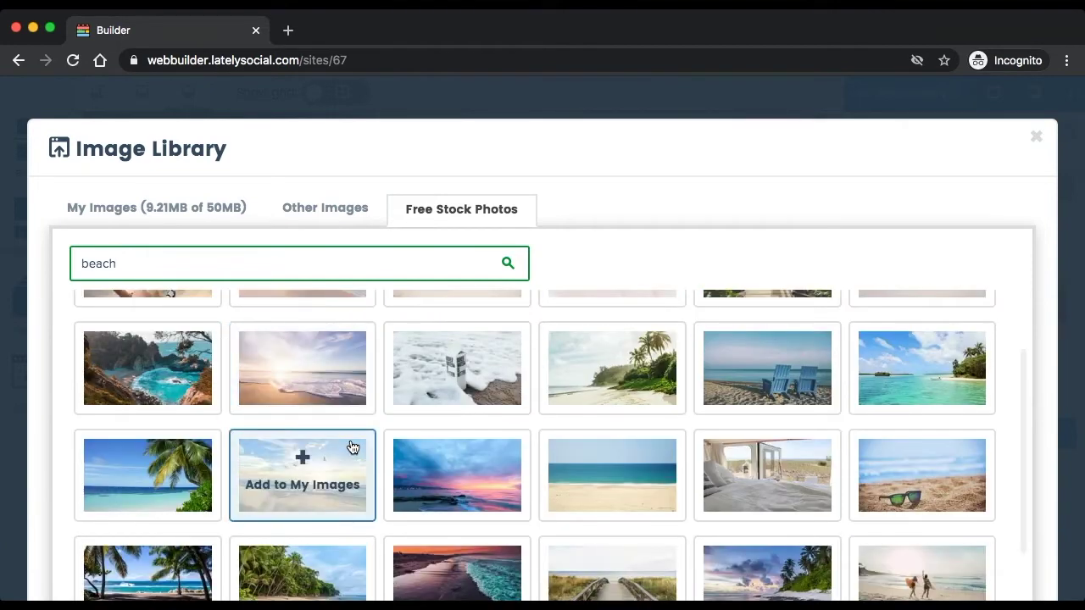
scroll(373, 418, down, 2)
scroll(374, 421, up, 1)
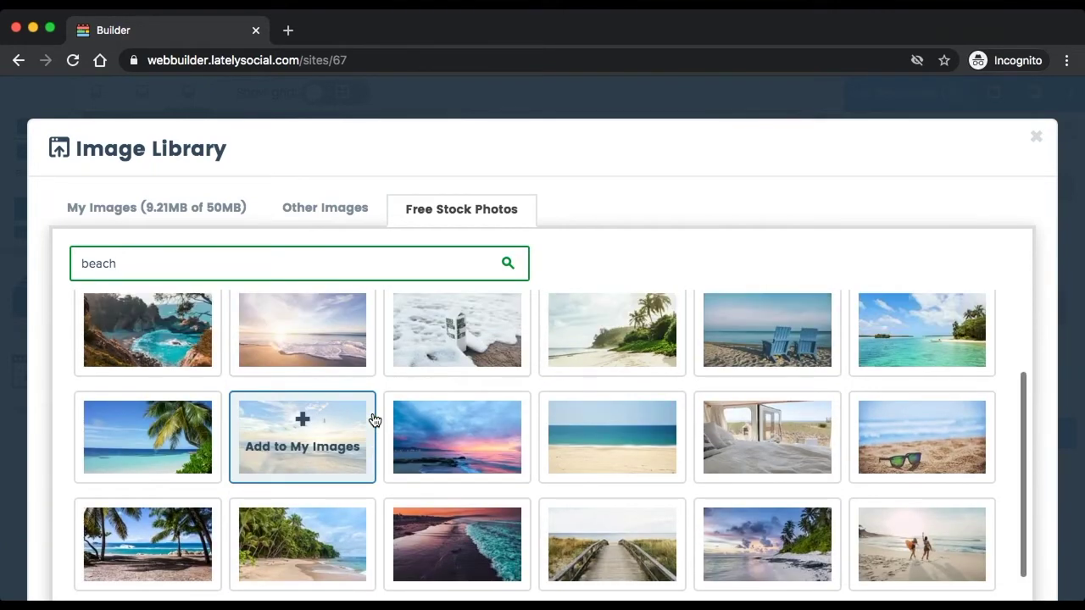
click(461, 437)
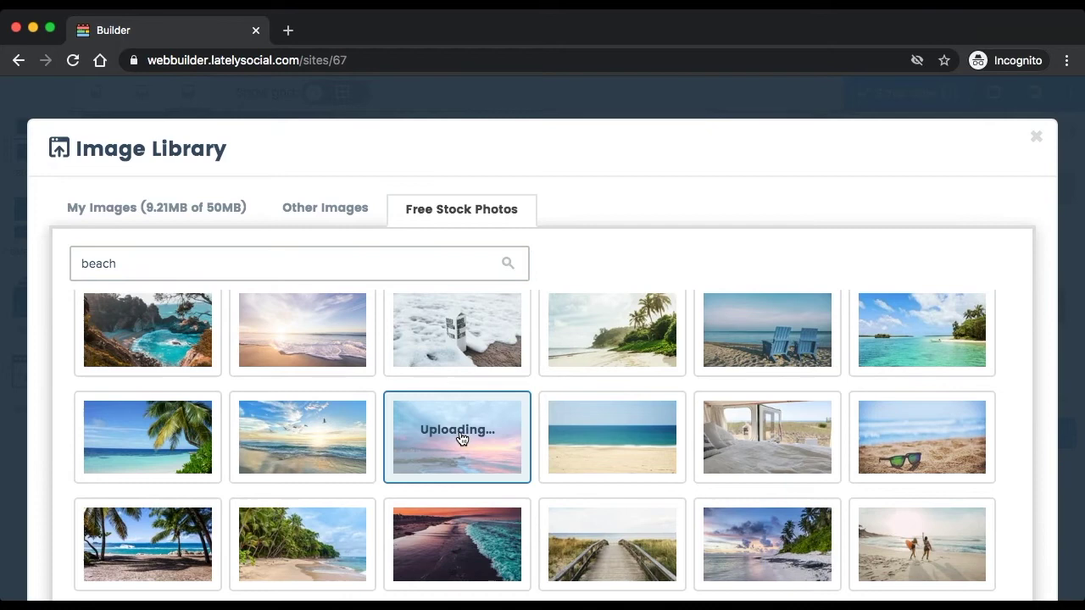
click(216, 212)
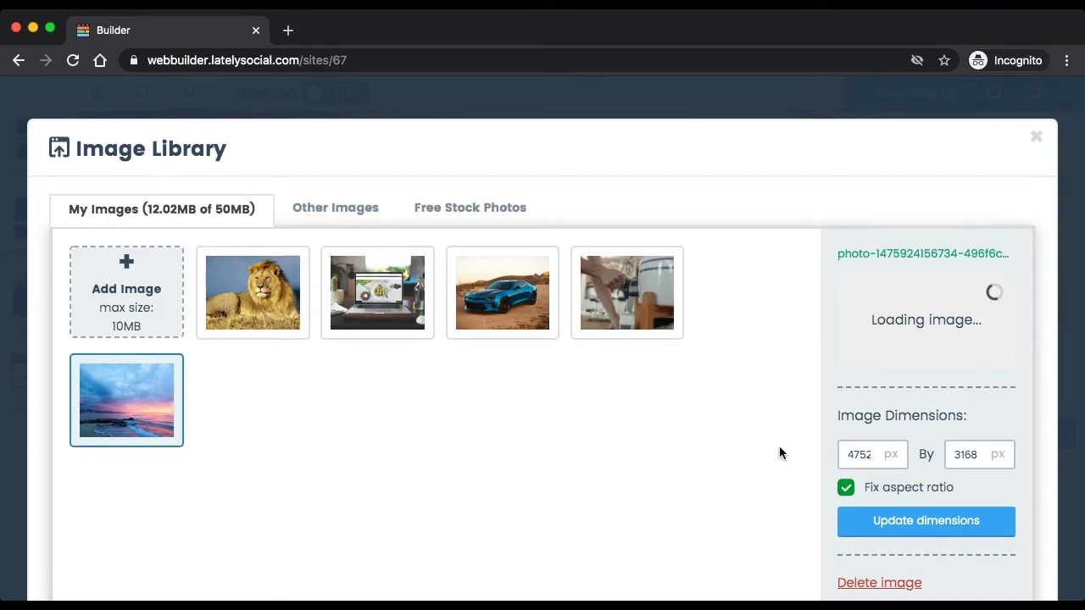
scroll(779, 452, down, 3)
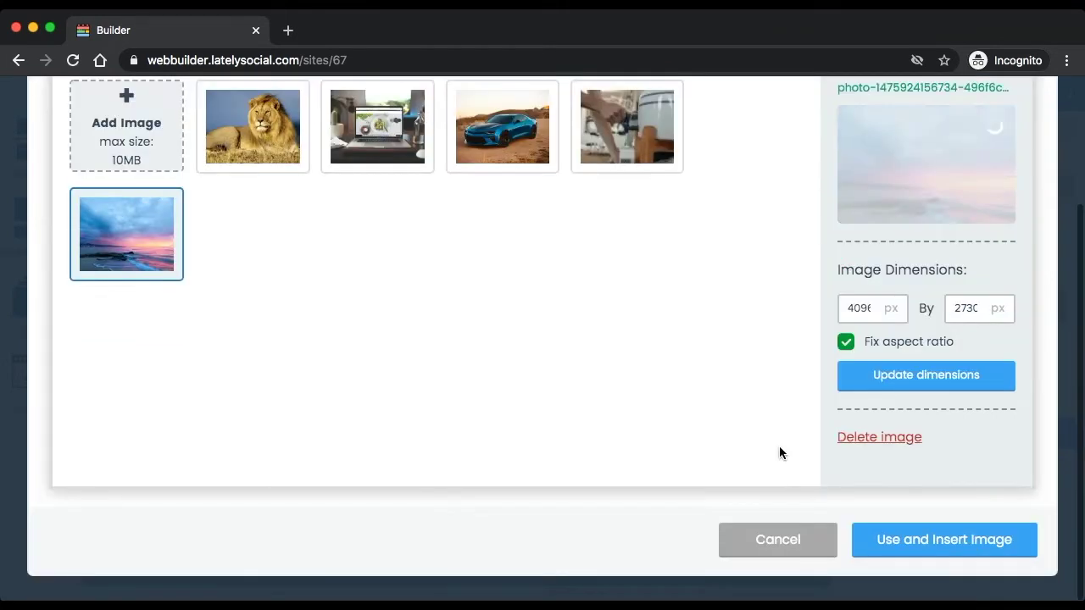
click(901, 544)
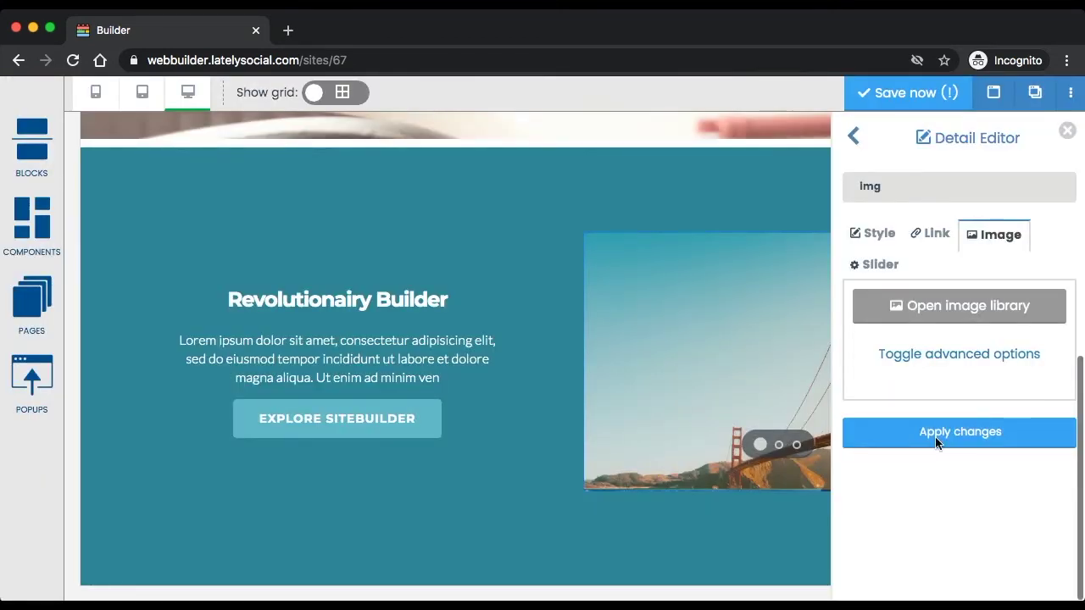
click(937, 441)
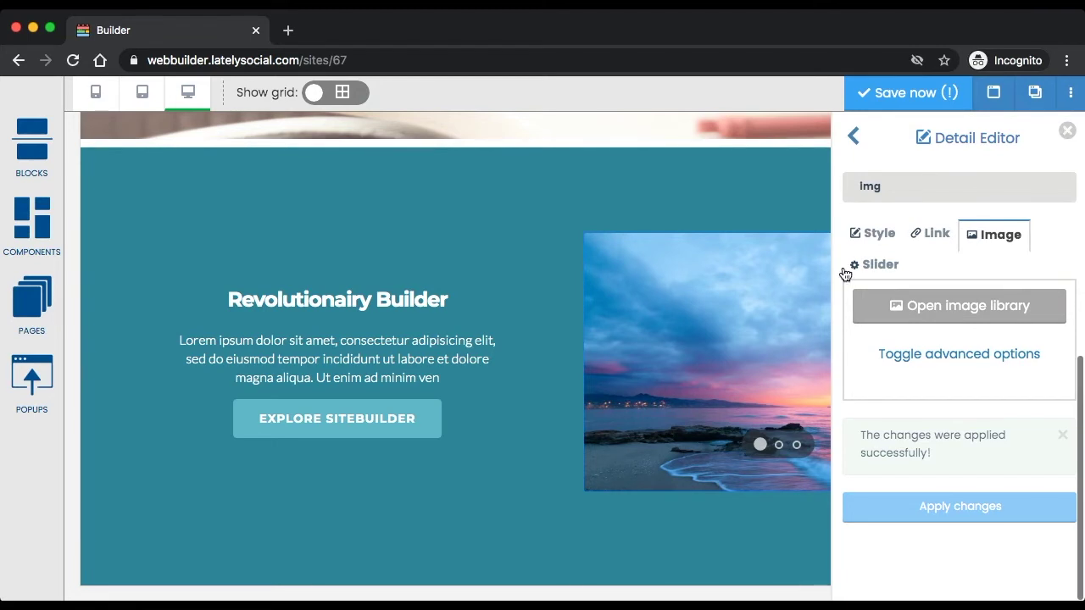
Change the Revolutionairy Builder heading text to 'This is a test website'.
click(695, 380)
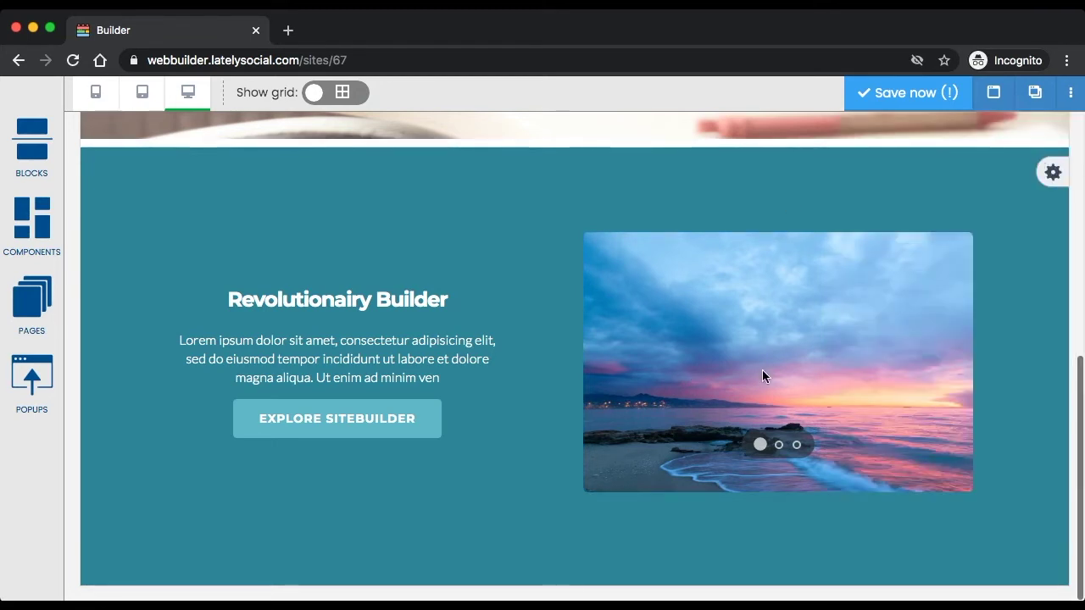
click(276, 298)
click(189, 273)
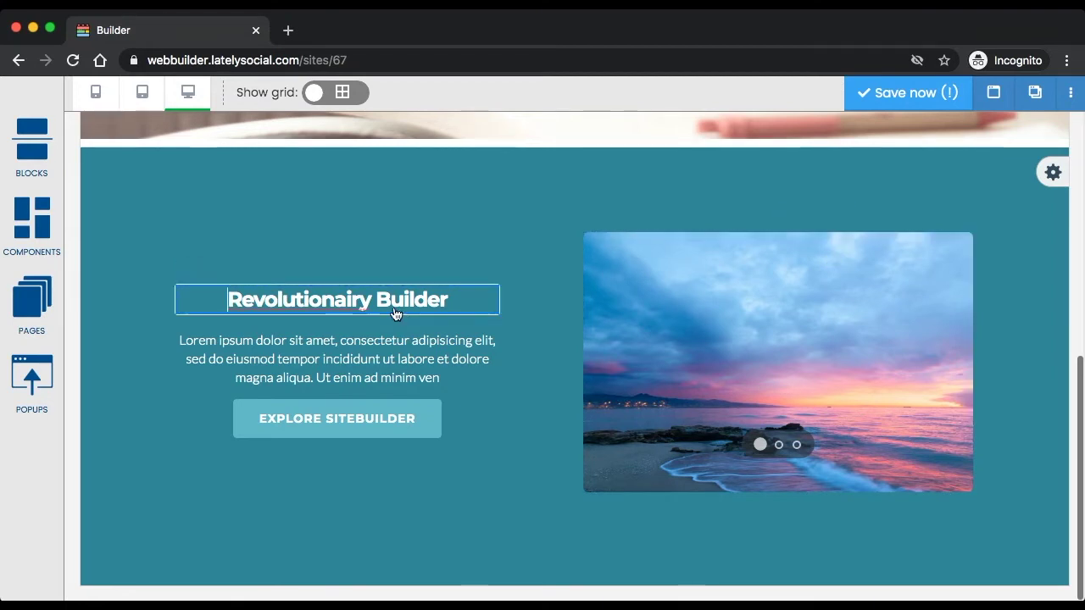
triple_click(303, 307)
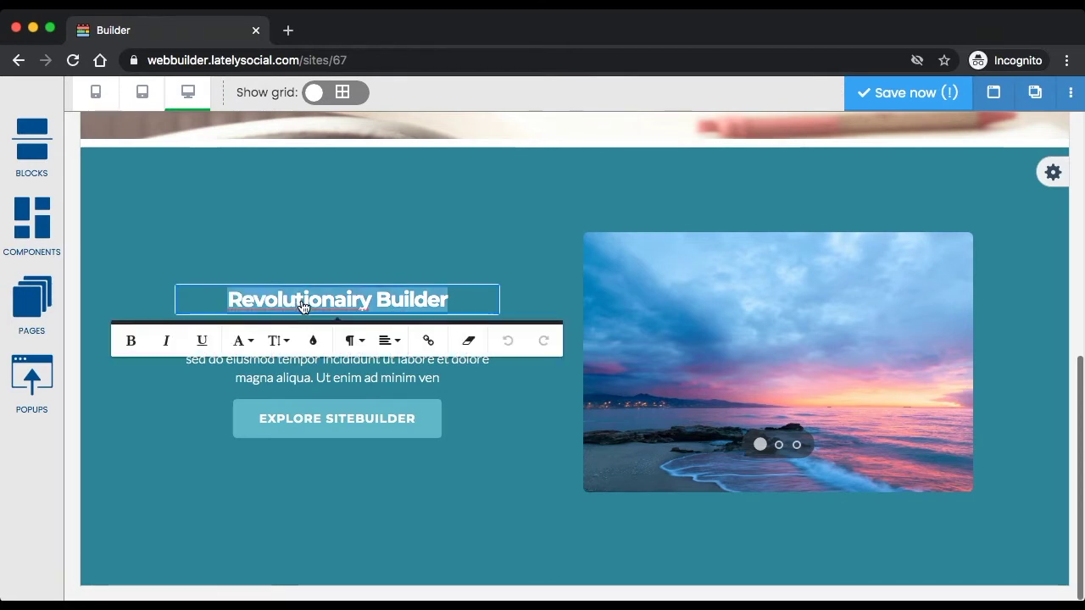
text(This is a test website)
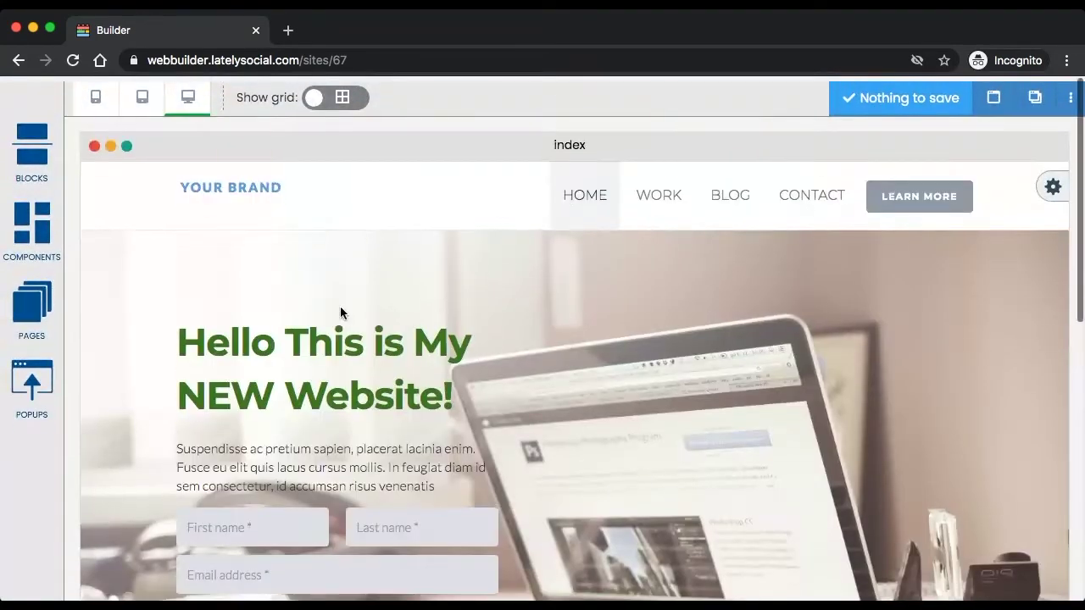
Drag the three-card block from the Team category below the sunset slider section.
scroll(356, 312, down, 5)
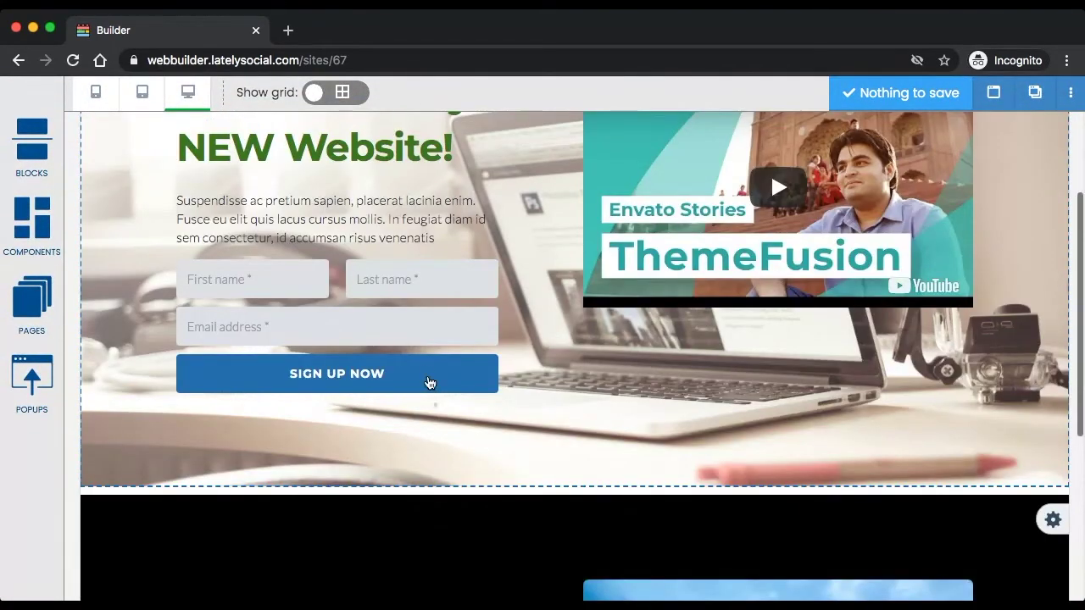
scroll(322, 358, down, 5)
scroll(427, 528, down, 2)
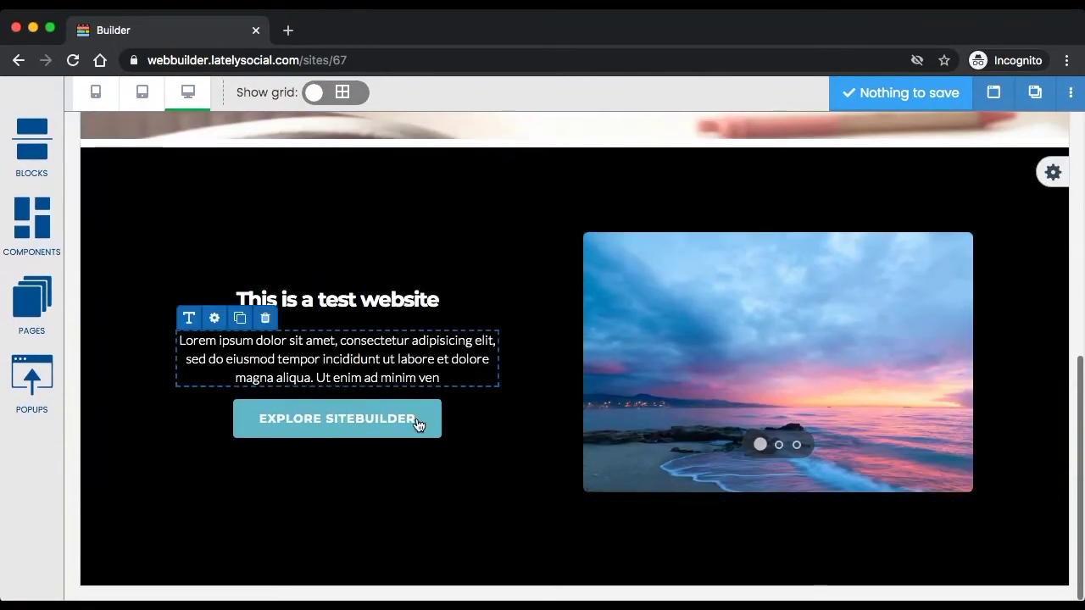
click(37, 151)
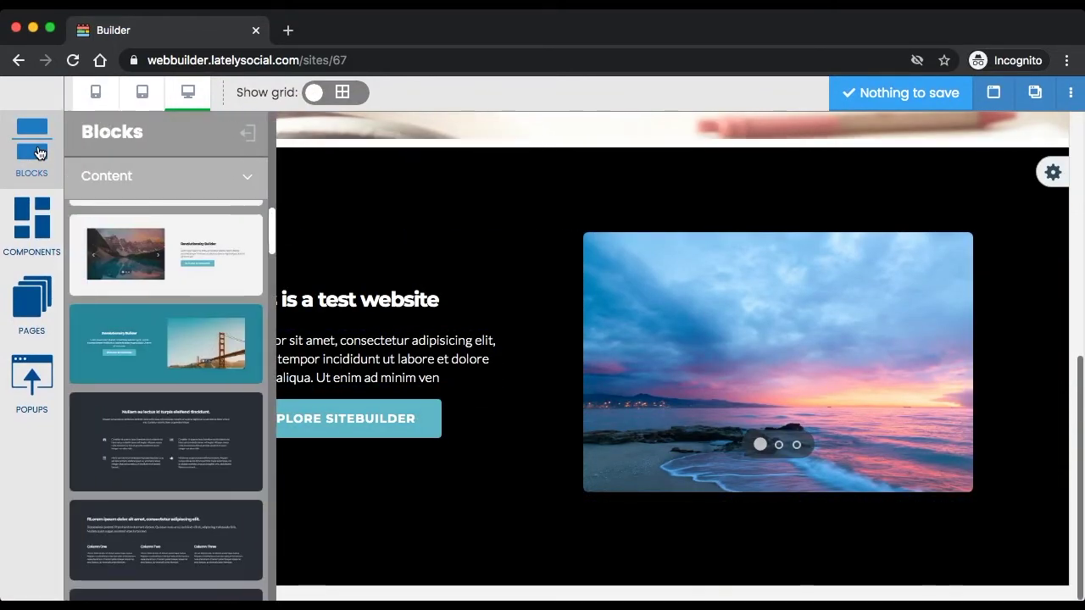
click(249, 183)
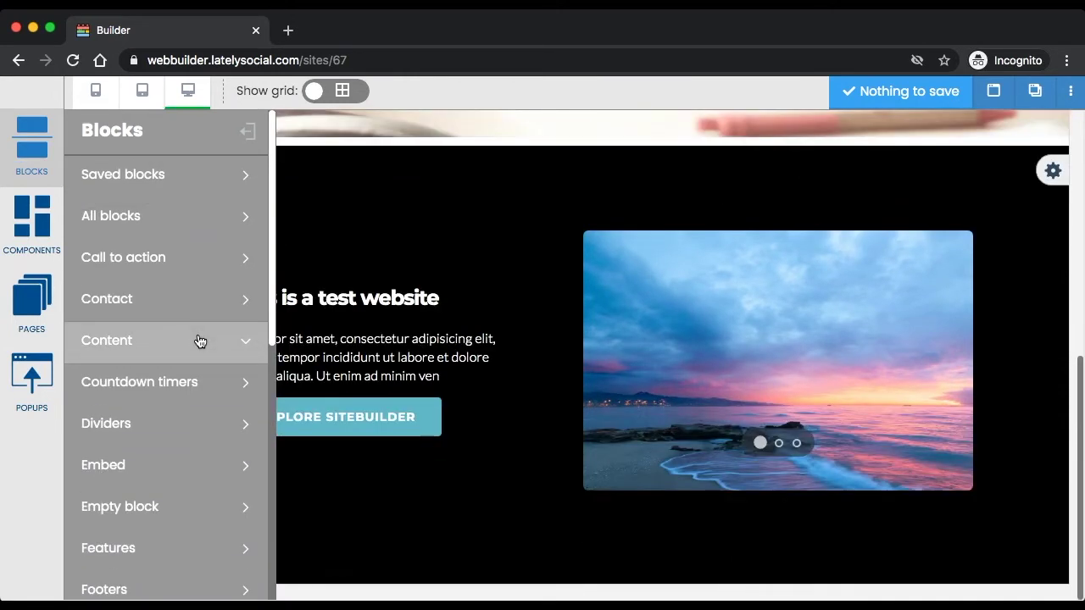
scroll(144, 401, down, 3)
scroll(123, 410, down, 7)
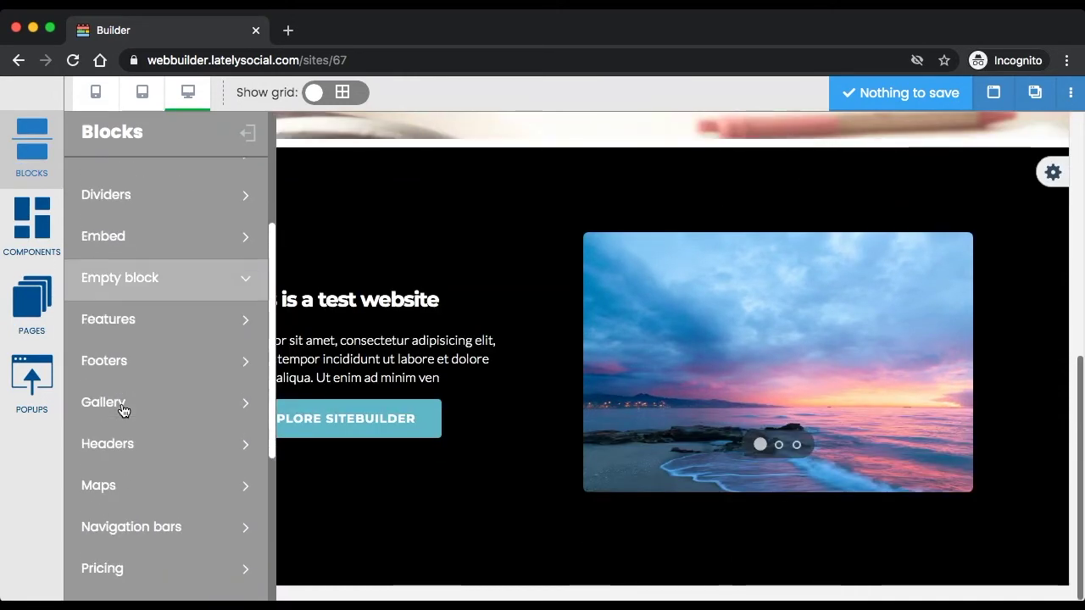
scroll(123, 410, down, 4)
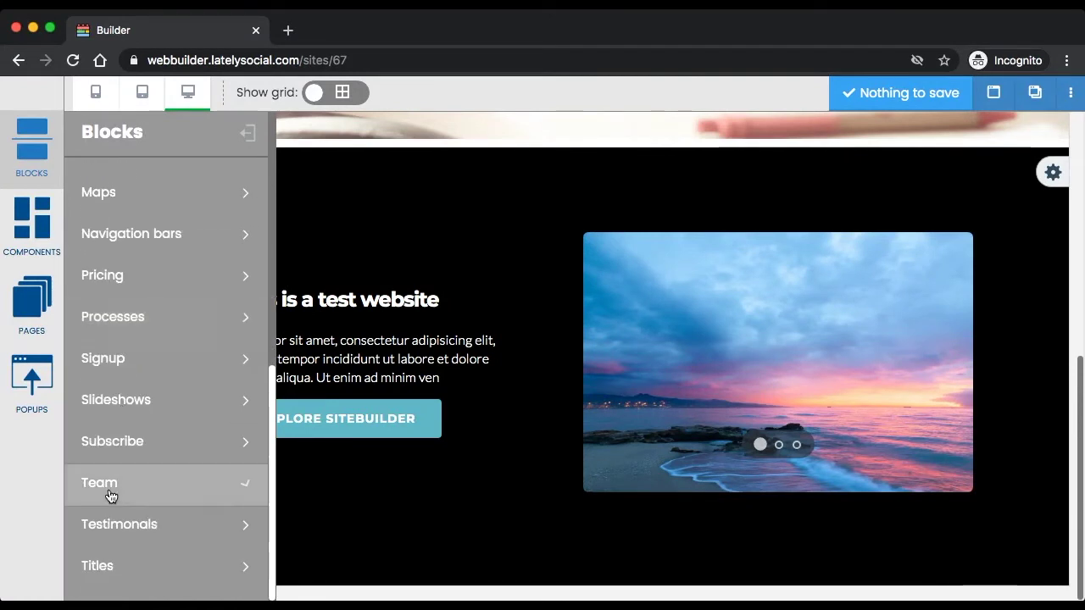
click(110, 491)
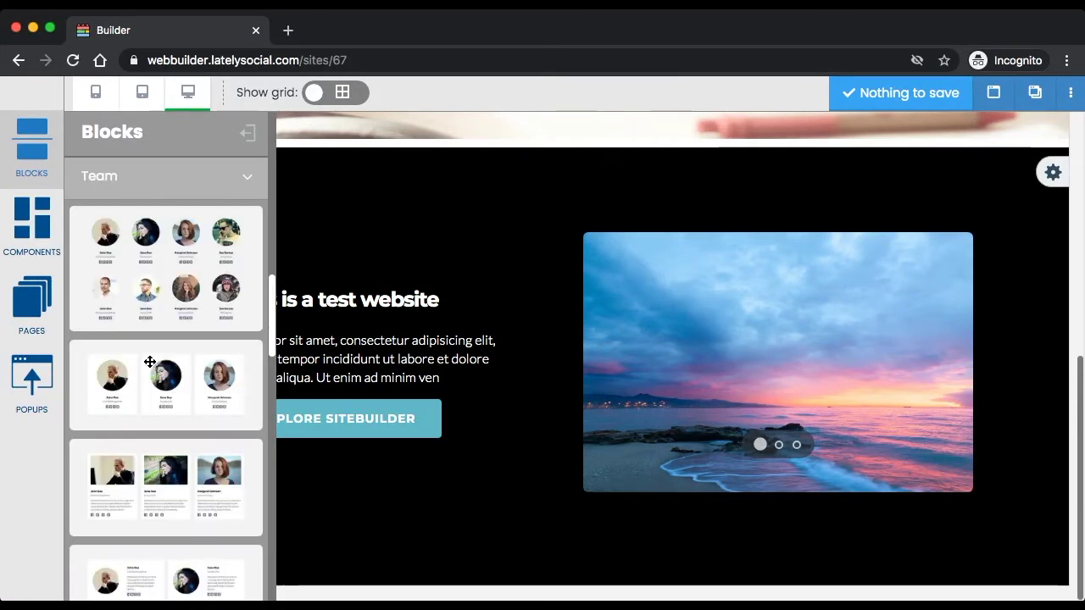
drag(130, 379, 430, 513)
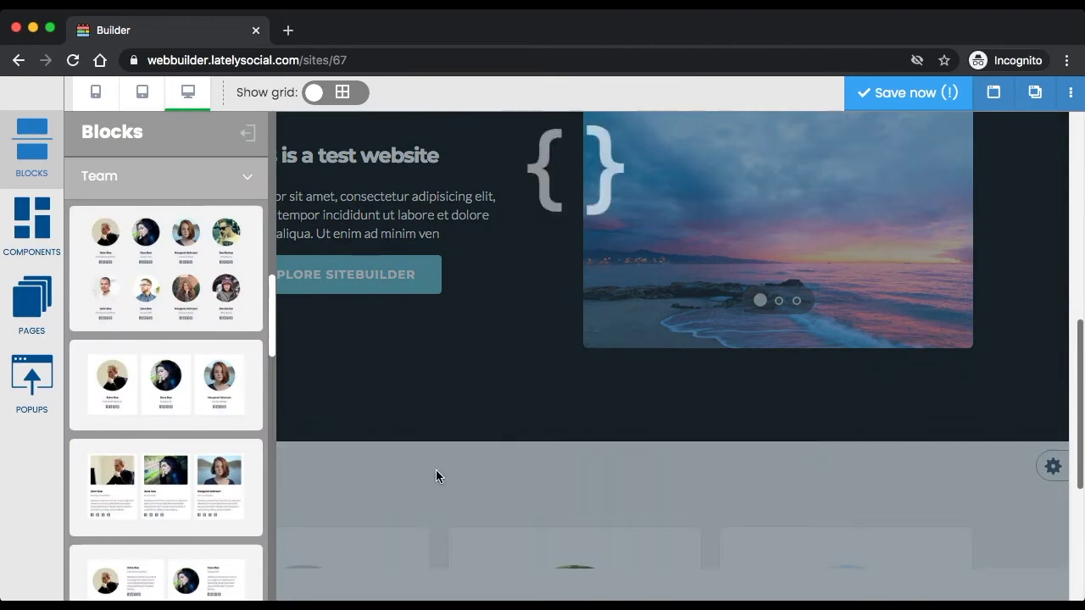
scroll(436, 458, down, 5)
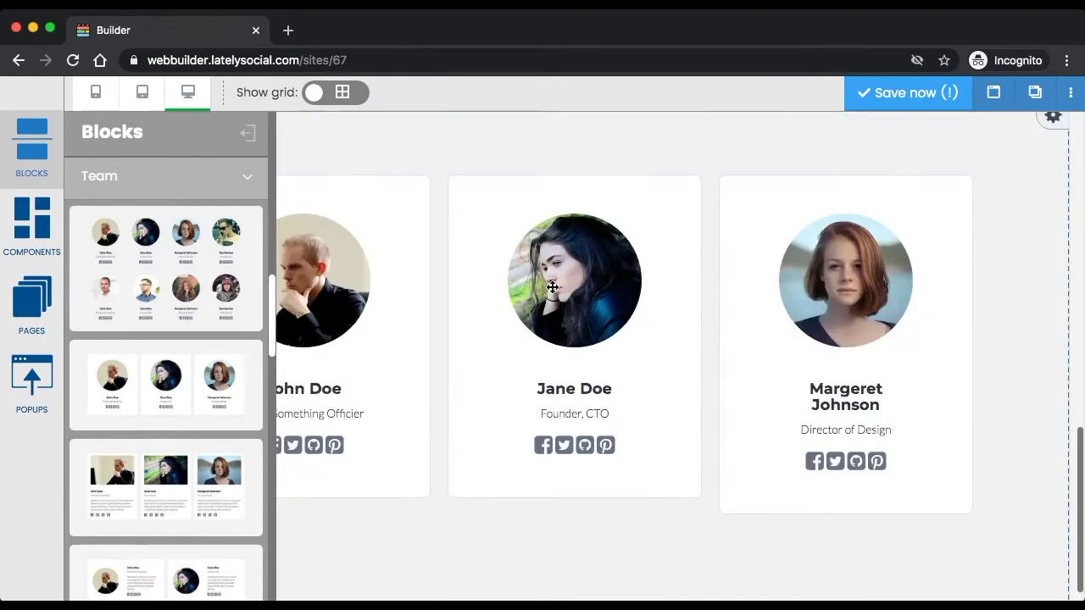
Drop a timeline block from the Processes blocks directly beneath the team member cards.
click(250, 177)
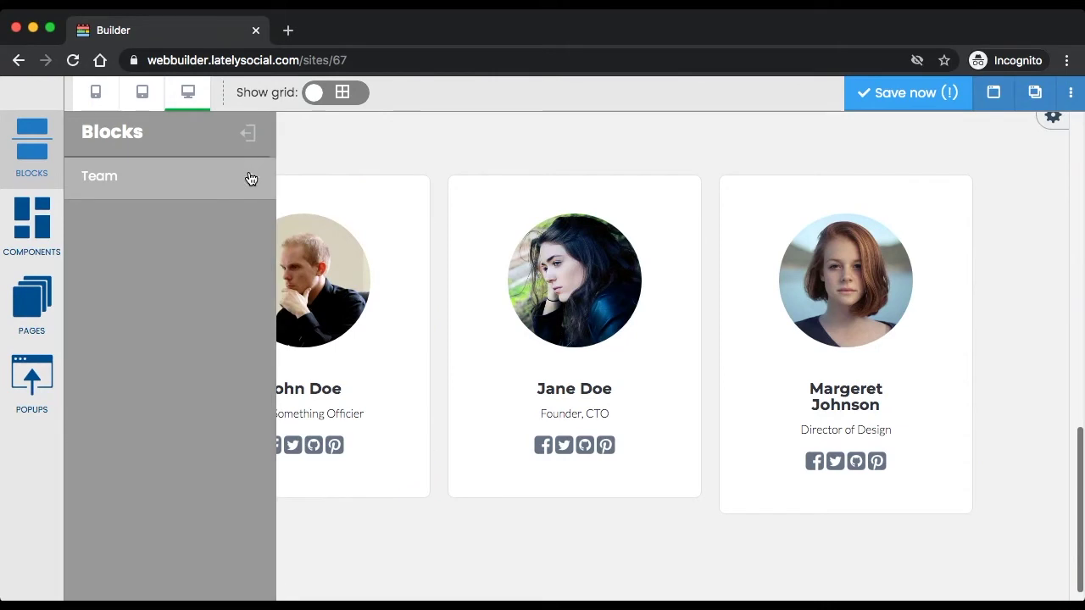
scroll(175, 371, down, 3)
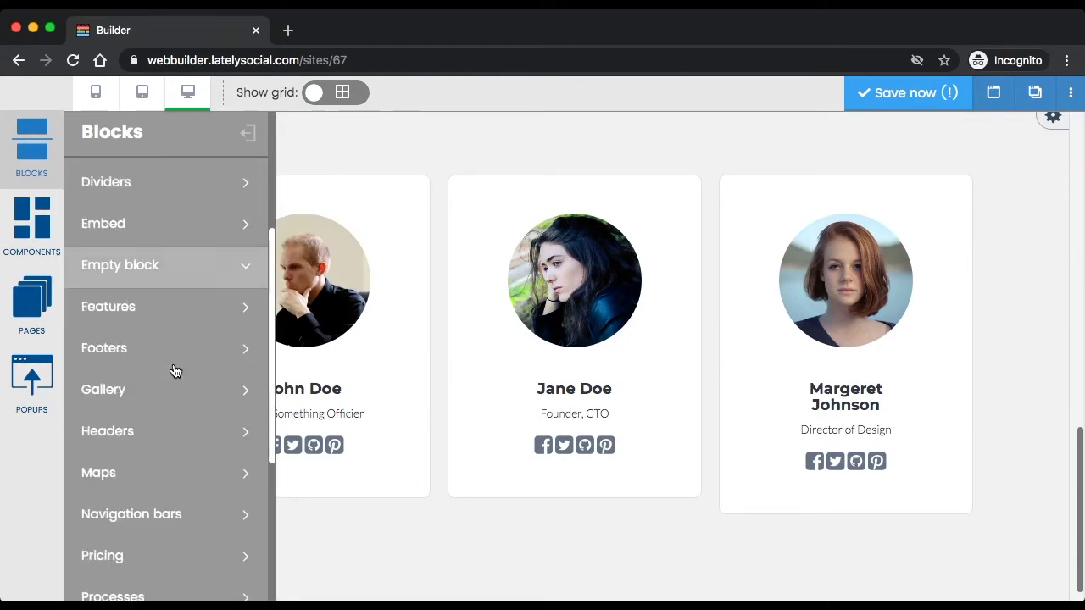
scroll(175, 370, down, 5)
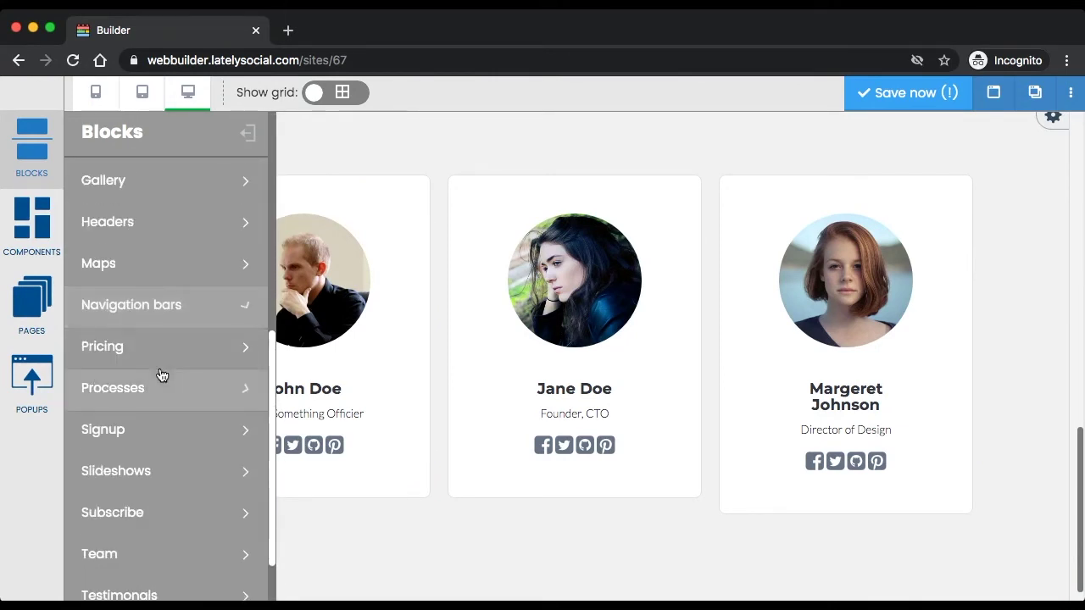
click(156, 379)
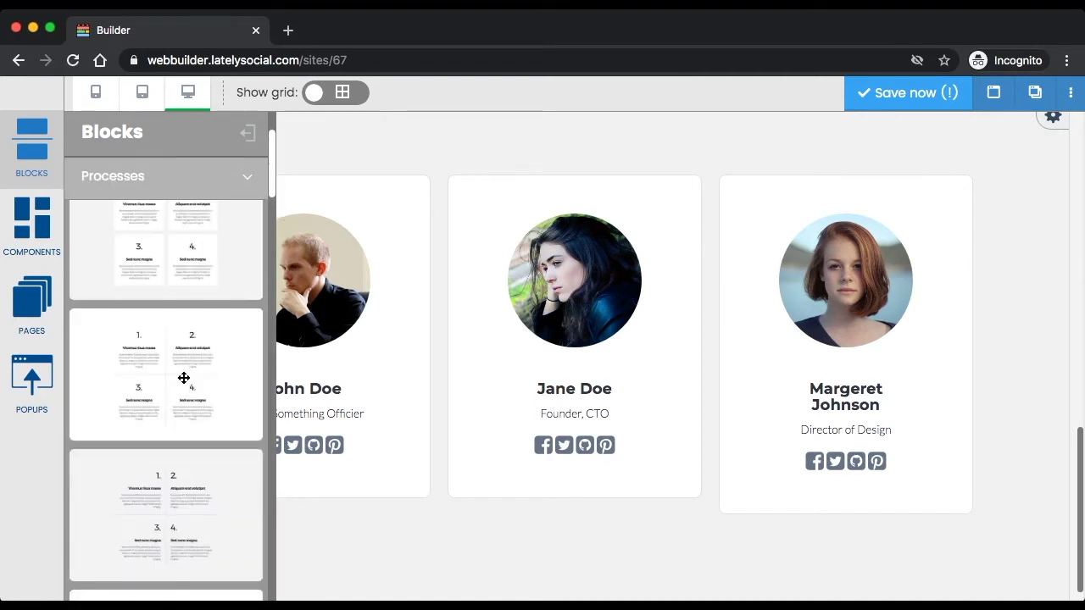
scroll(184, 378, down, 12)
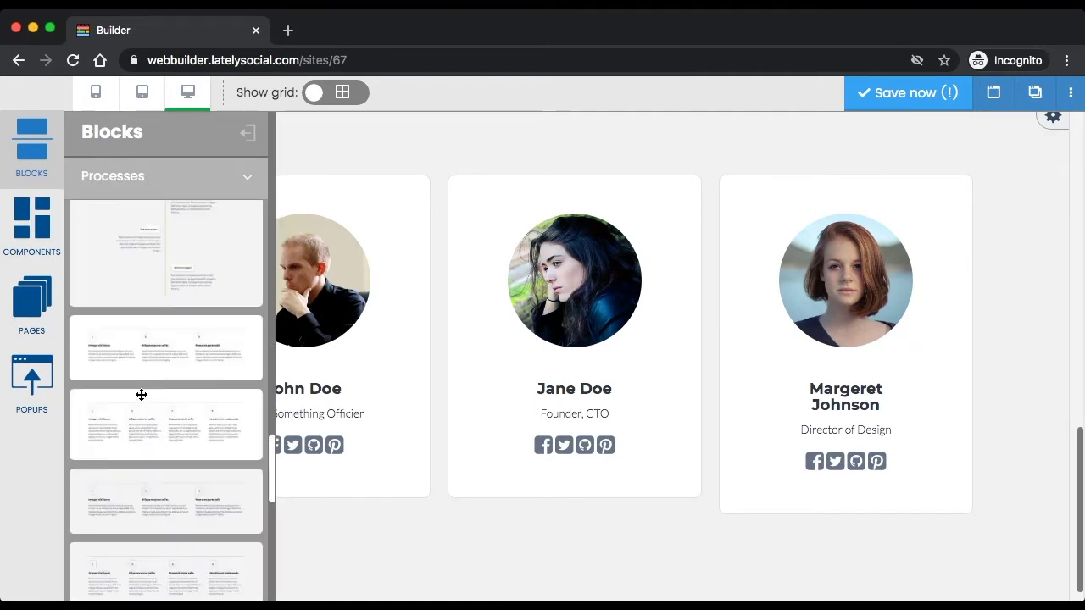
scroll(142, 395, down, 10)
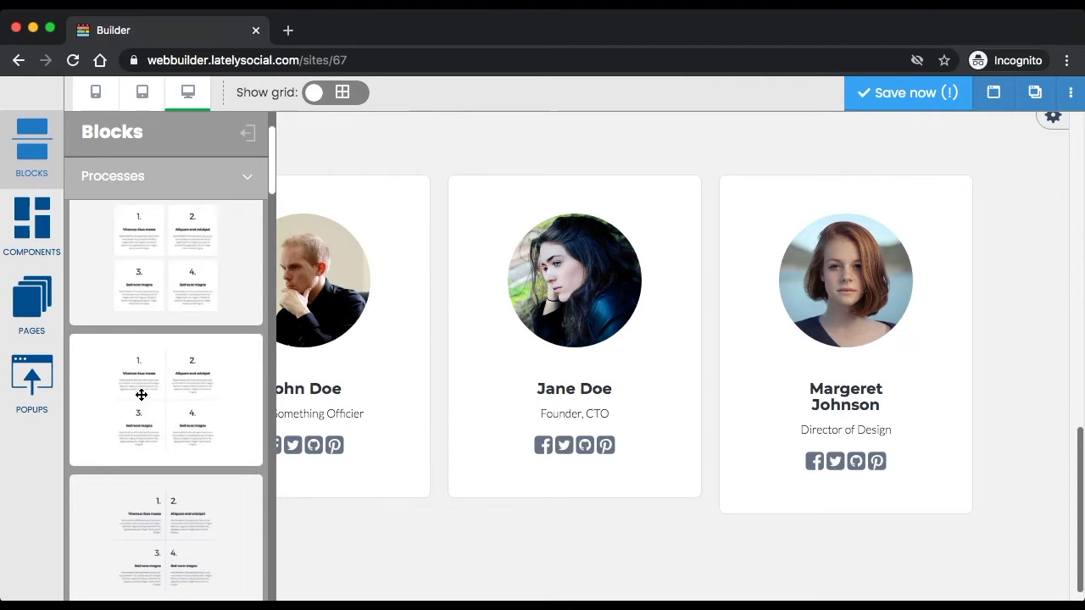
scroll(119, 390, down, 5)
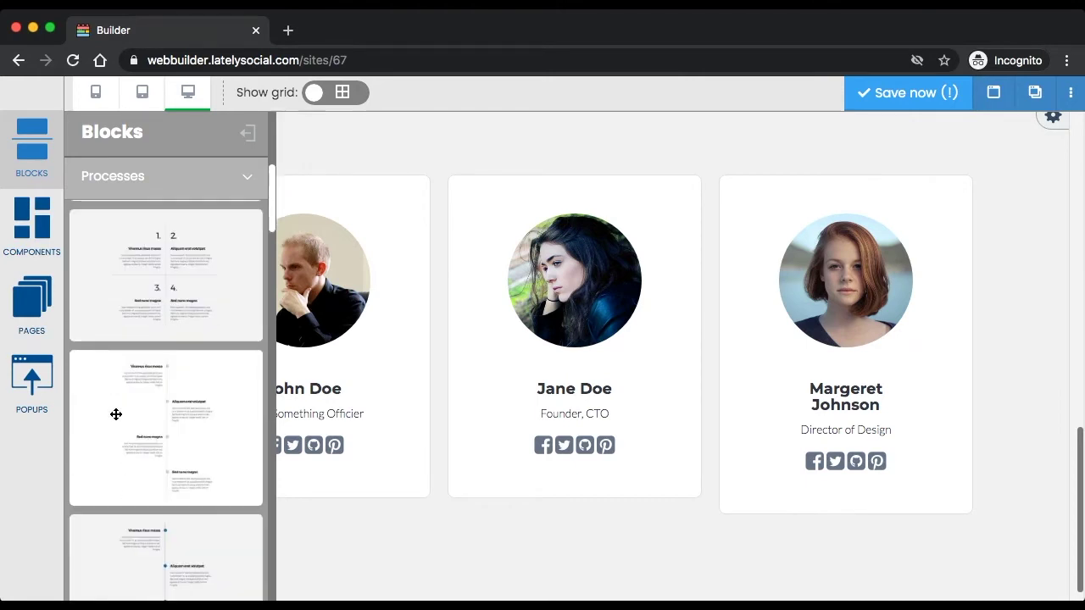
drag(168, 436, 443, 560)
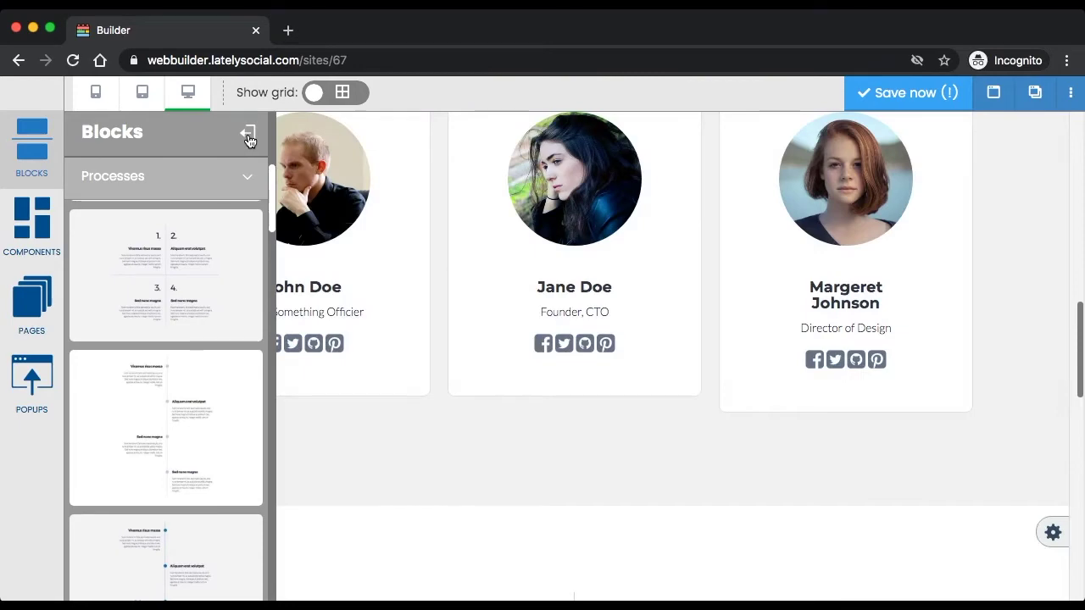
click(248, 136)
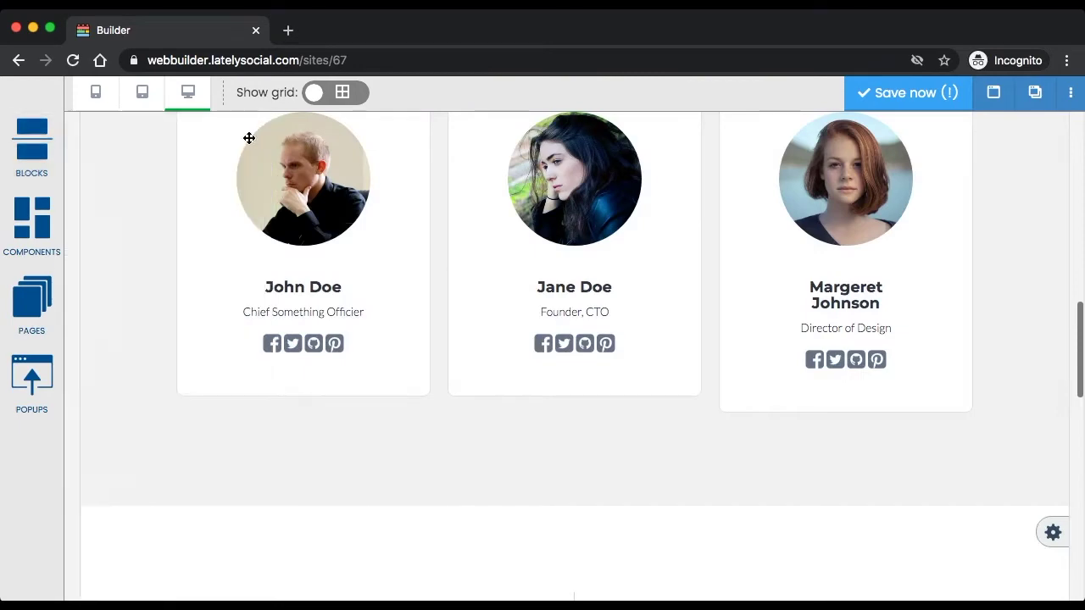
scroll(188, 358, up, 15)
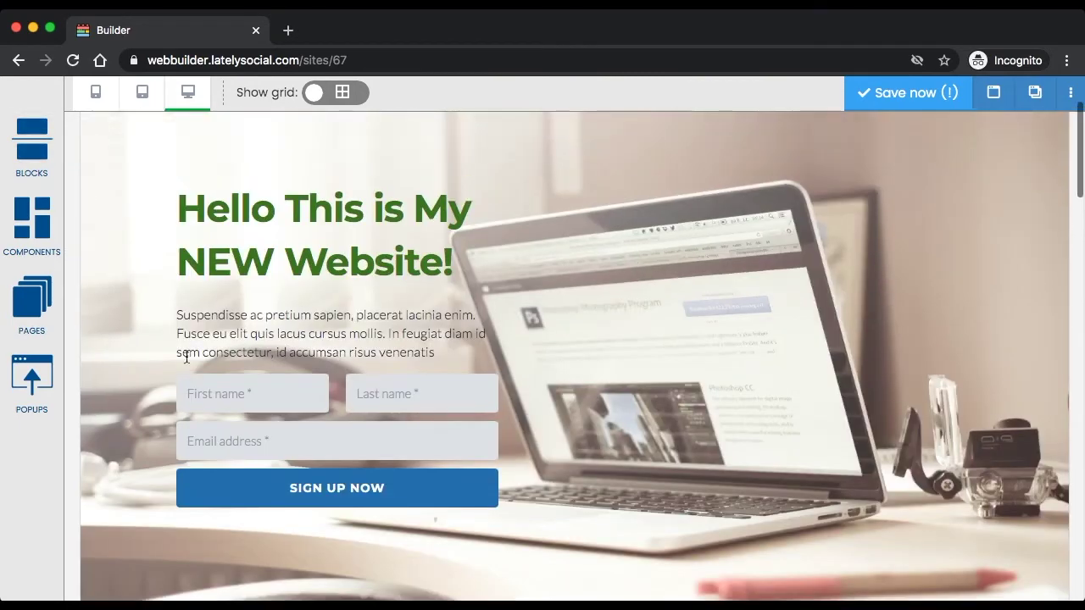
scroll(188, 358, down, 10)
scroll(188, 358, up, 12)
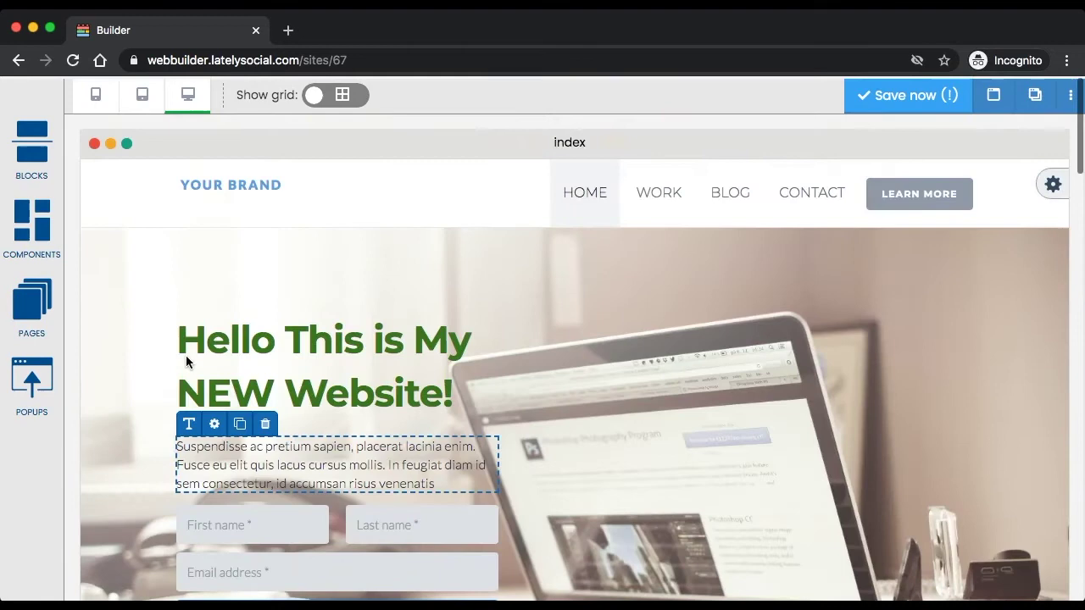
scroll(187, 358, down, 6)
scroll(187, 358, down, 6)
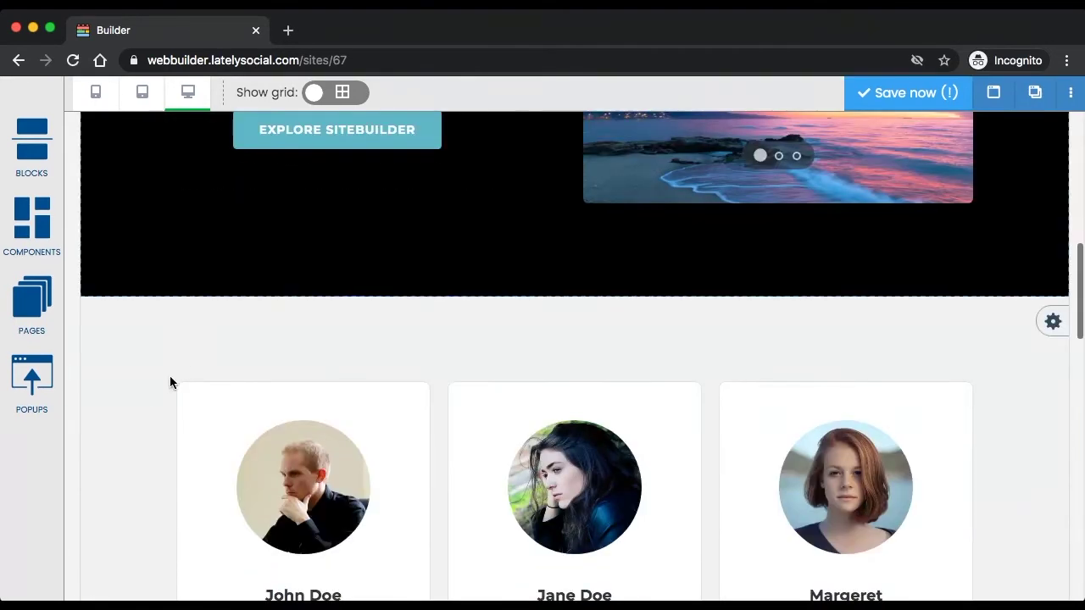
scroll(440, 428, down, 3)
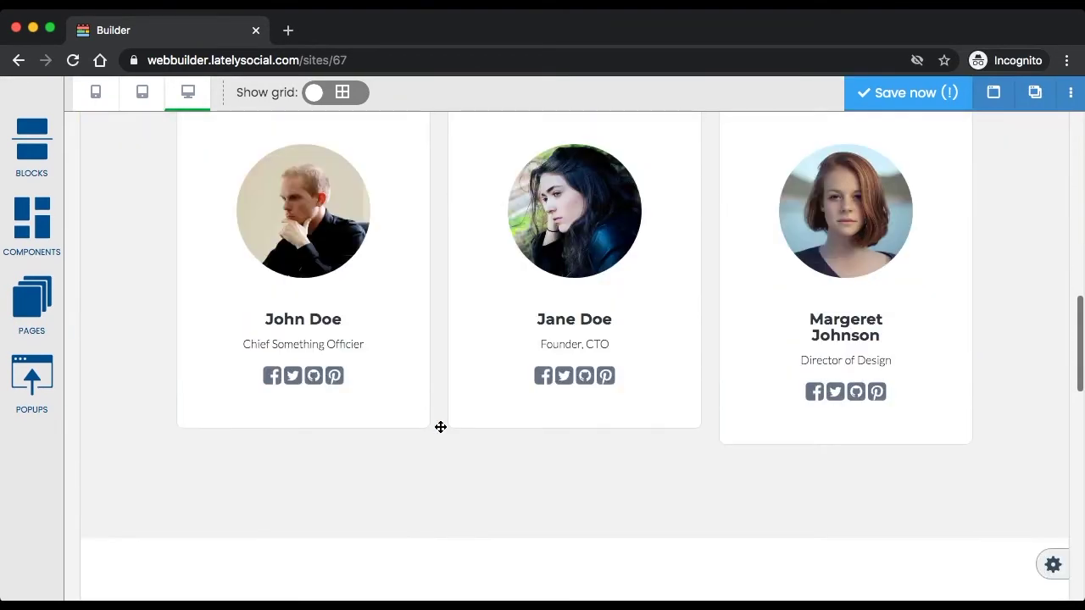
scroll(439, 432, down, 3)
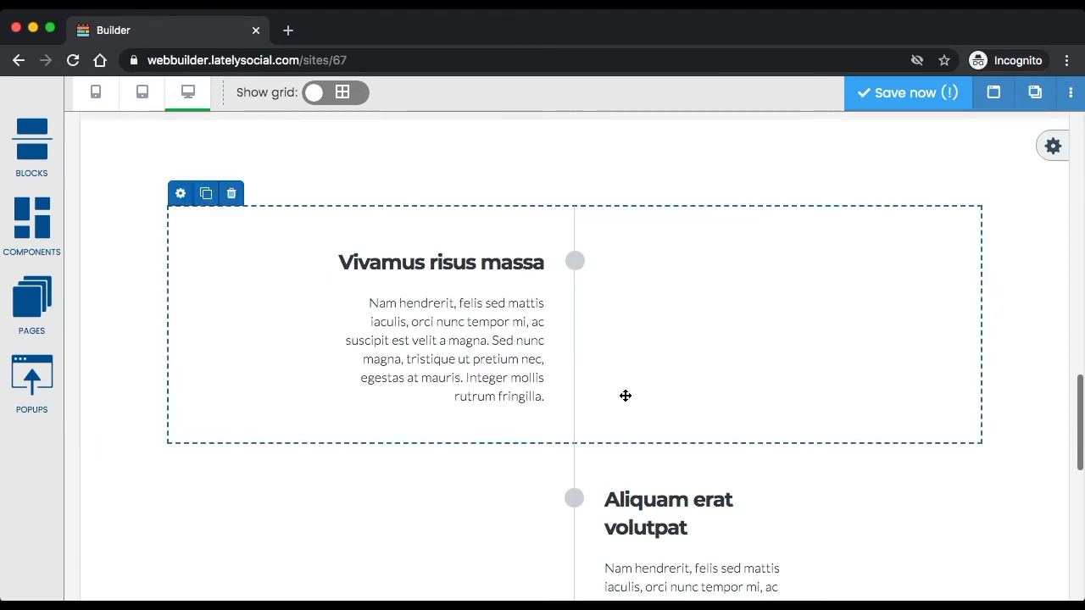
scroll(625, 395, down, 3)
scroll(657, 475, down, 3)
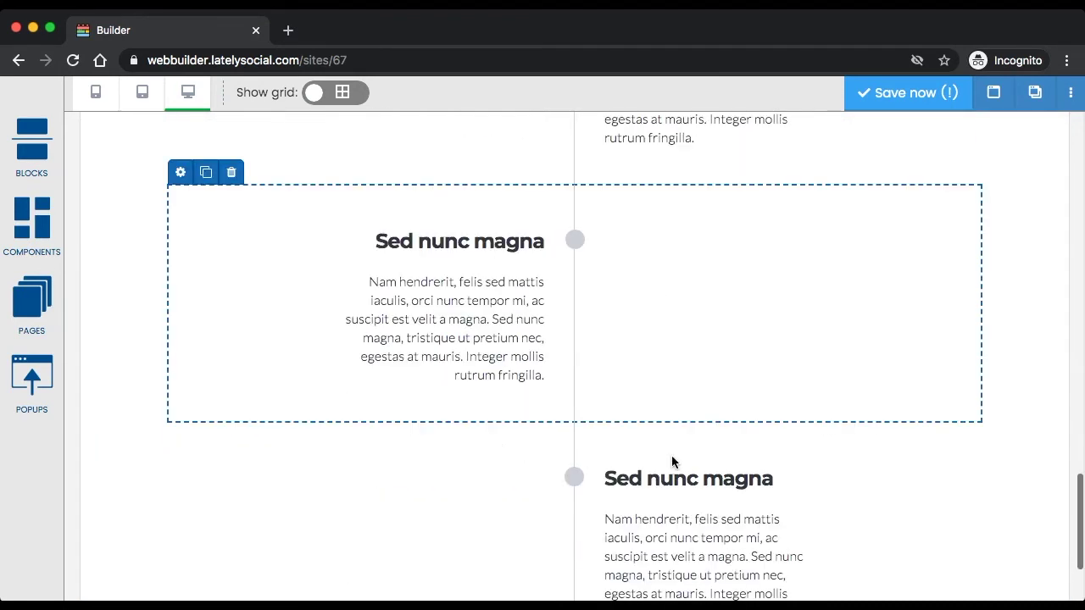
scroll(568, 446, down, 2)
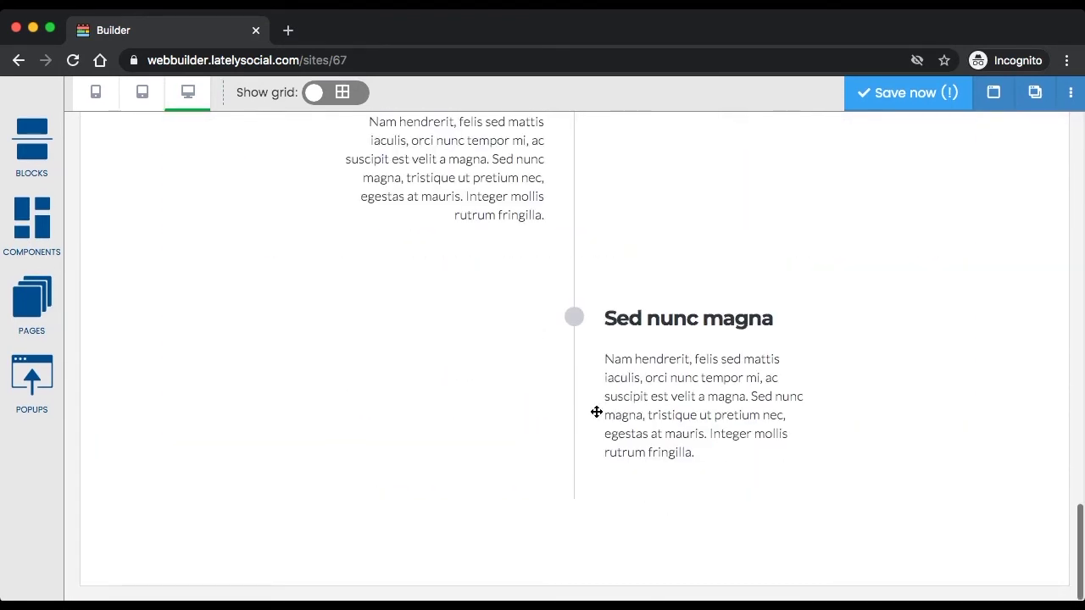
Place a Get in Touch contact form block from the Contact blocks under the timeline section.
click(38, 161)
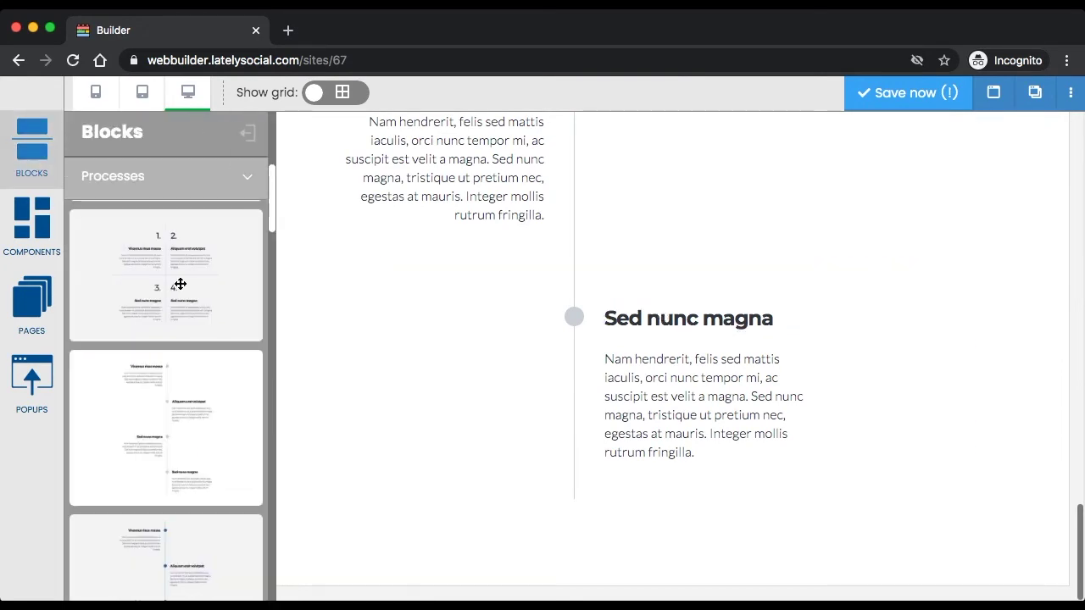
click(248, 181)
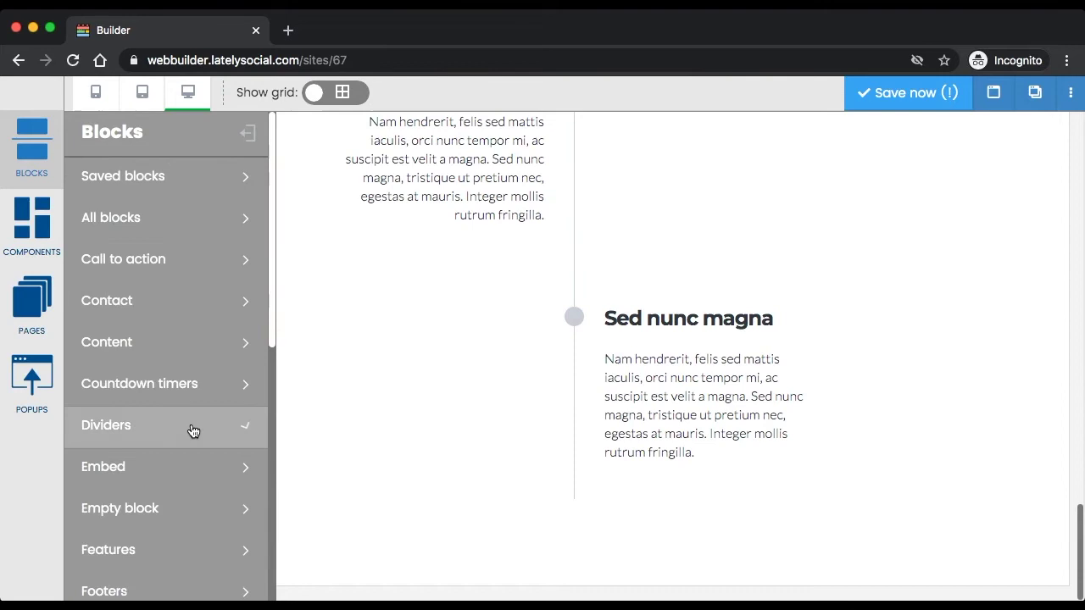
scroll(181, 282, down, 3)
scroll(181, 283, up, 2)
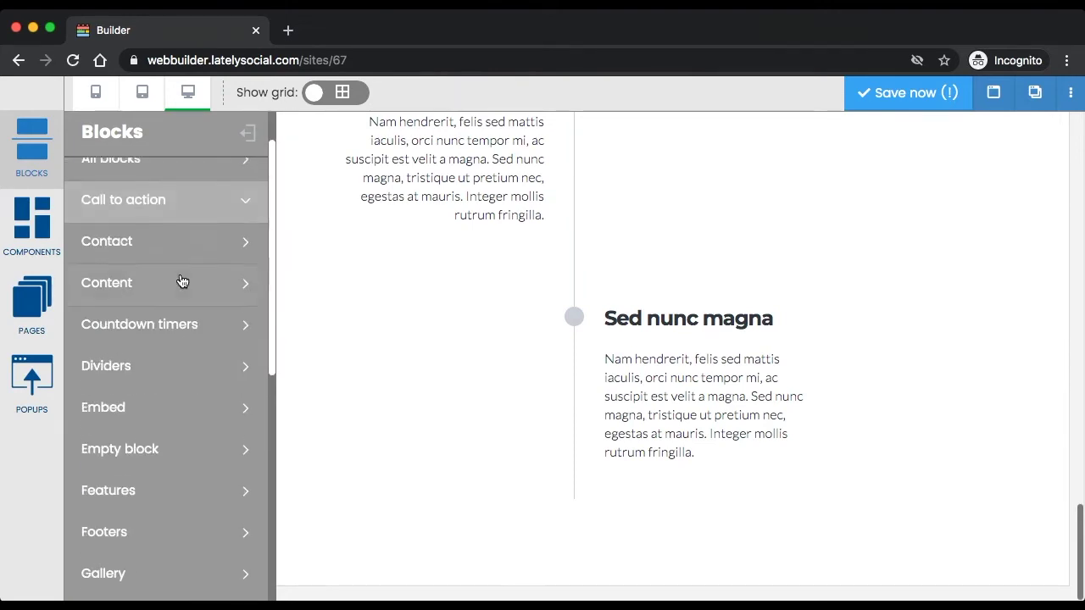
click(141, 286)
click(163, 252)
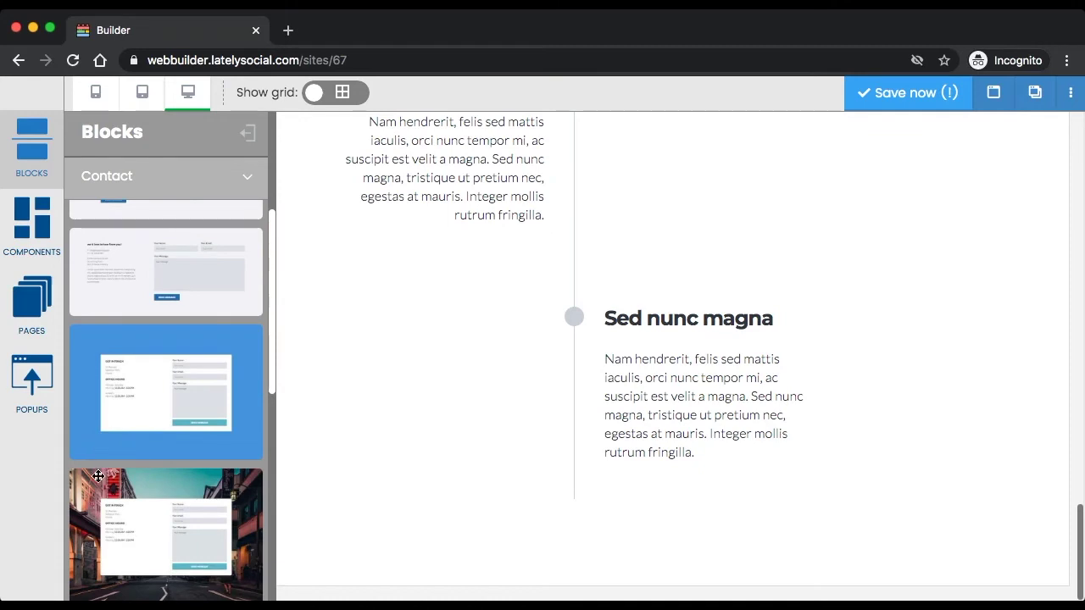
drag(98, 476, 414, 524)
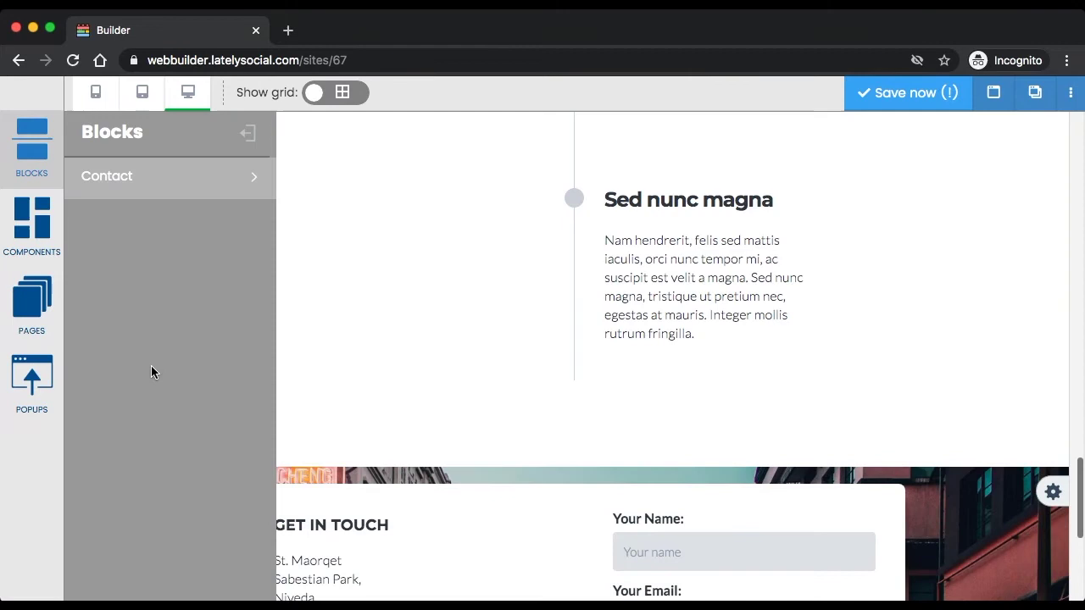
Browse the Countdown timers, Content, Contact, Dividers, Gallery, Empty and Features block categories.
click(155, 383)
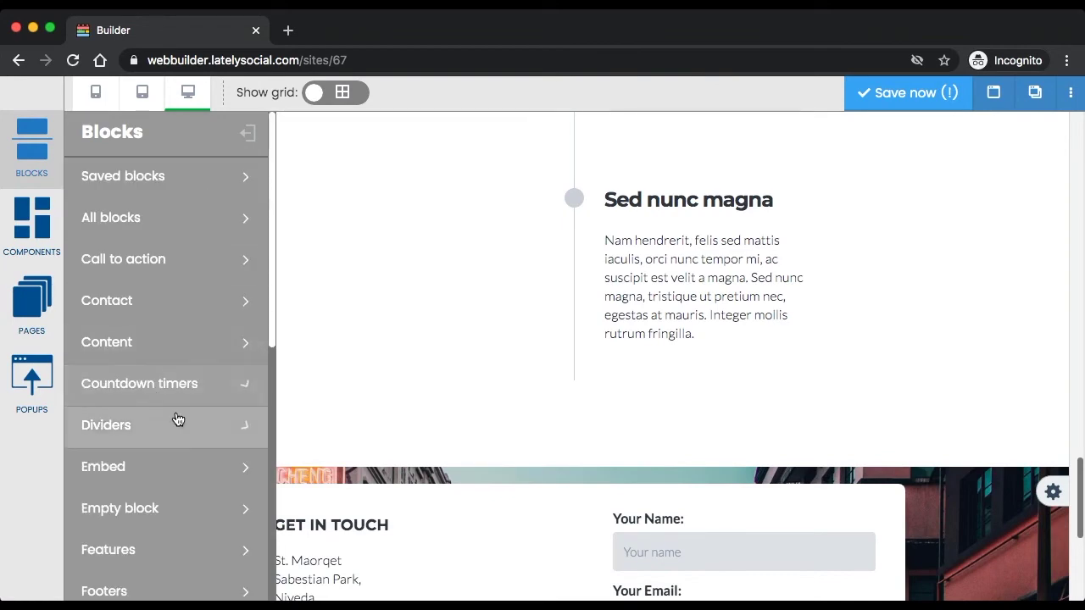
scroll(362, 403, down, 4)
scroll(371, 385, down, 2)
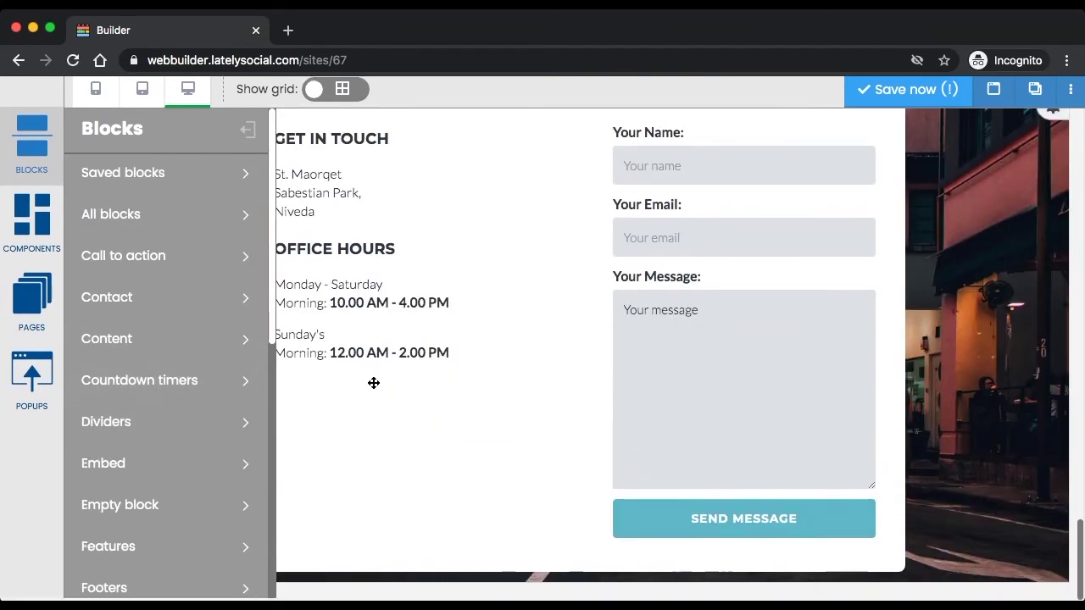
click(178, 360)
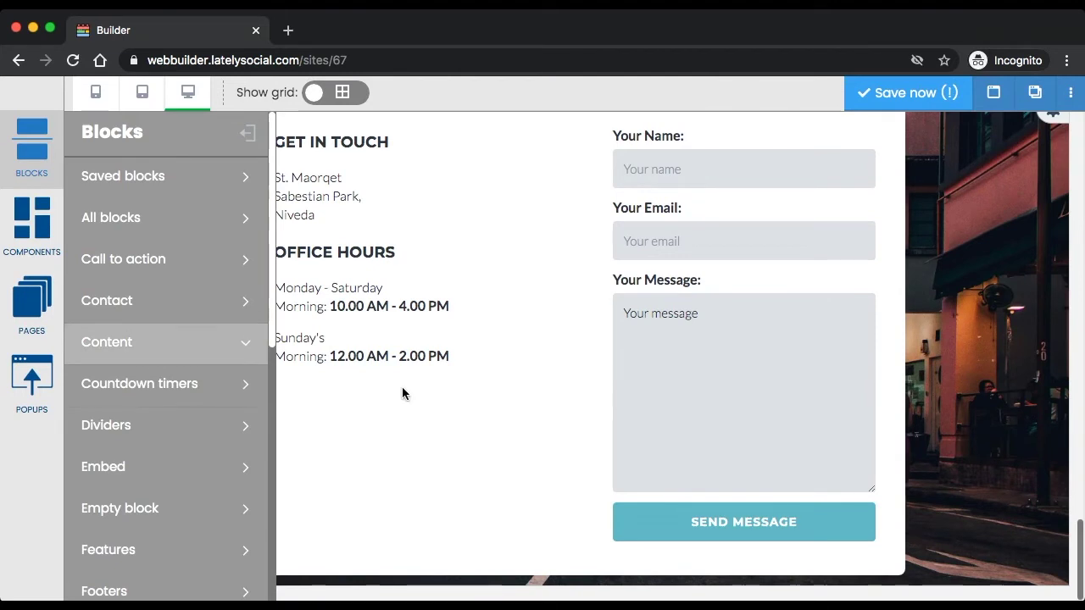
scroll(402, 390, up, 8)
click(173, 303)
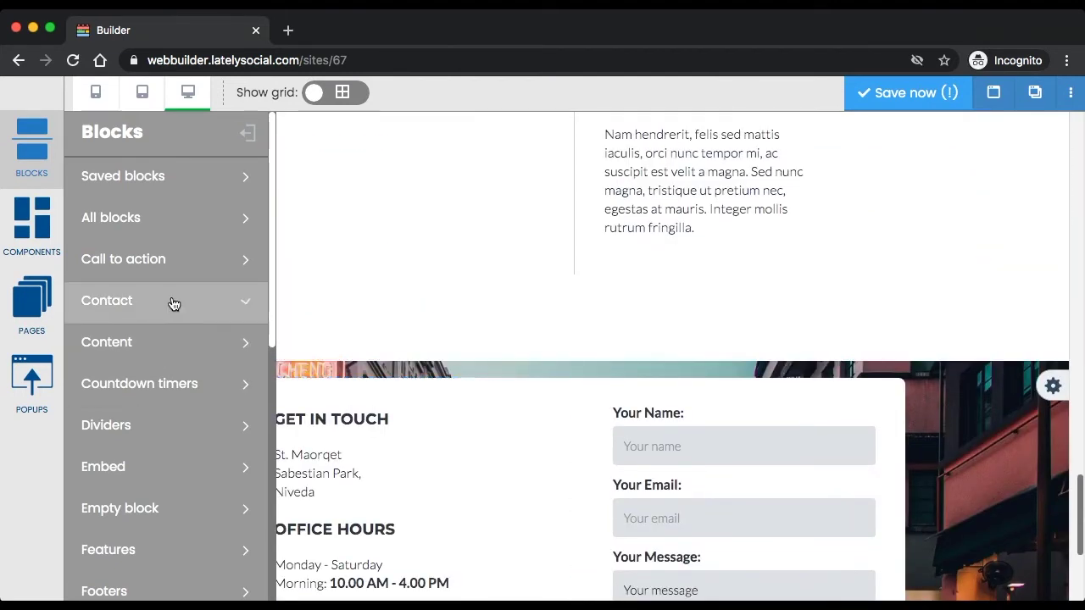
click(149, 418)
scroll(150, 429, down, 3)
click(169, 241)
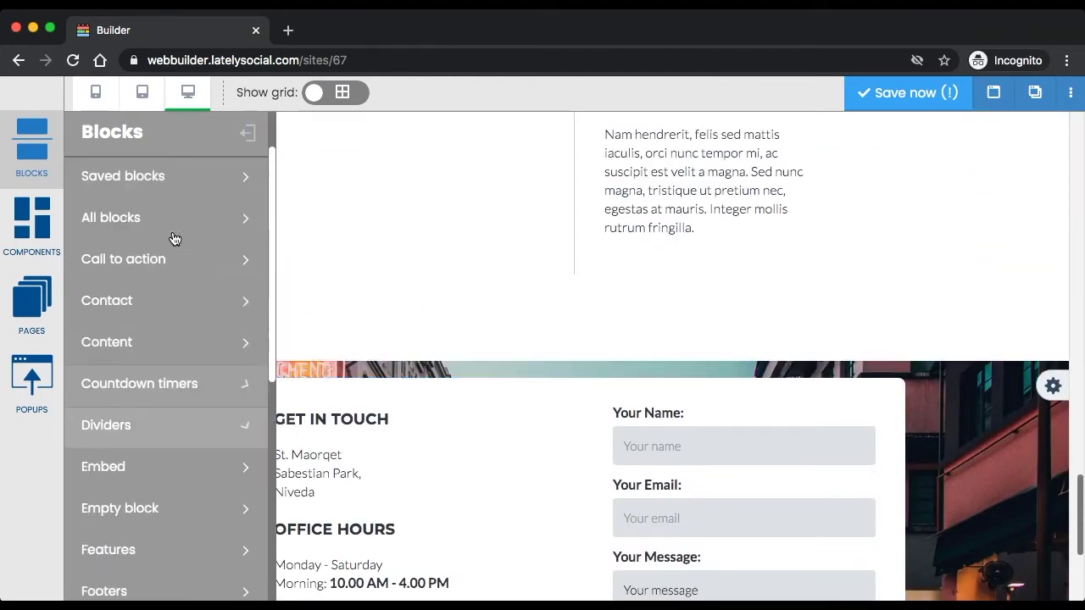
scroll(158, 390, down, 3)
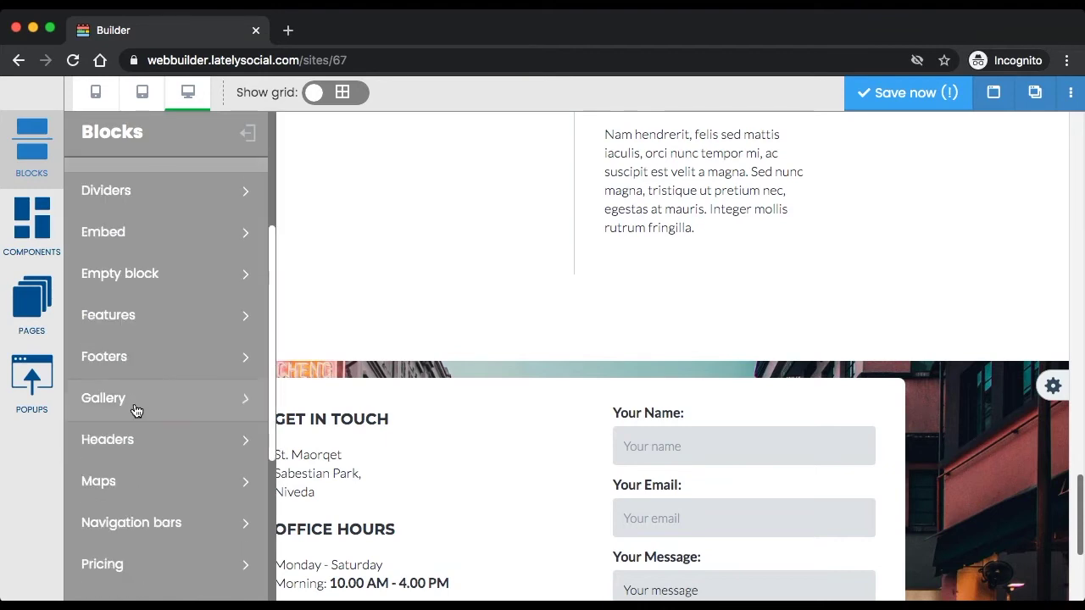
click(136, 411)
click(153, 266)
click(153, 331)
Add a blue footer block with About Us, Categories, Networks and Mainframe columns below the contact form.
scroll(156, 333, up, 2)
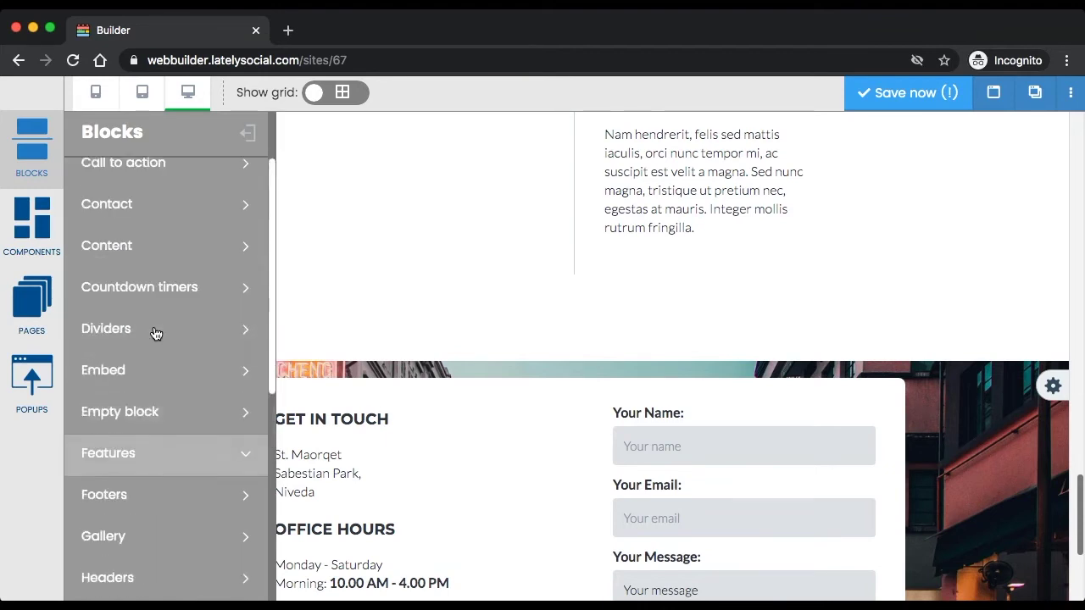
scroll(155, 333, down, 1)
click(154, 333)
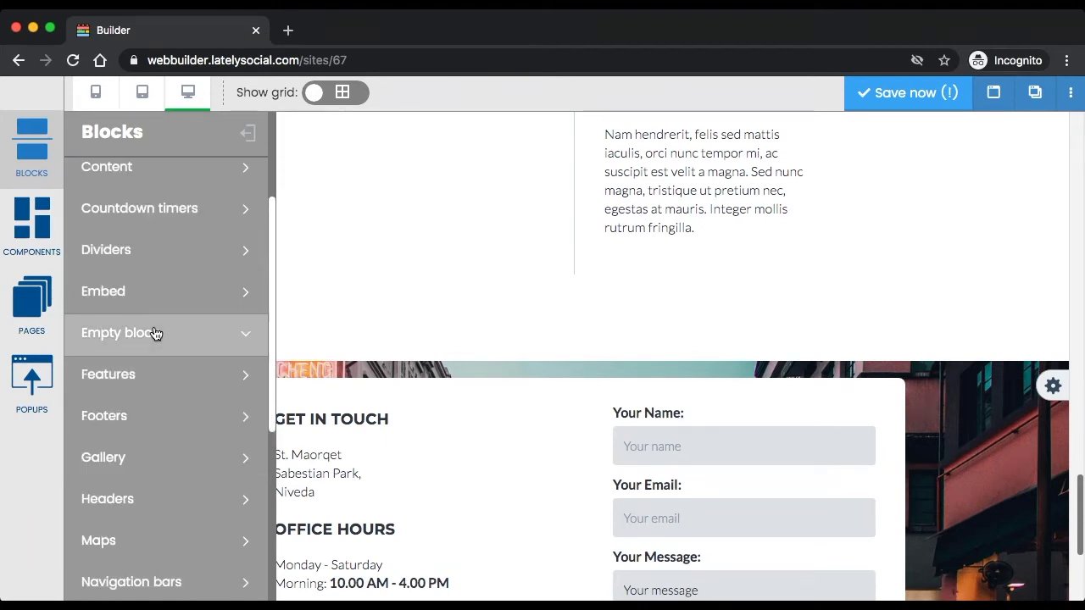
click(160, 417)
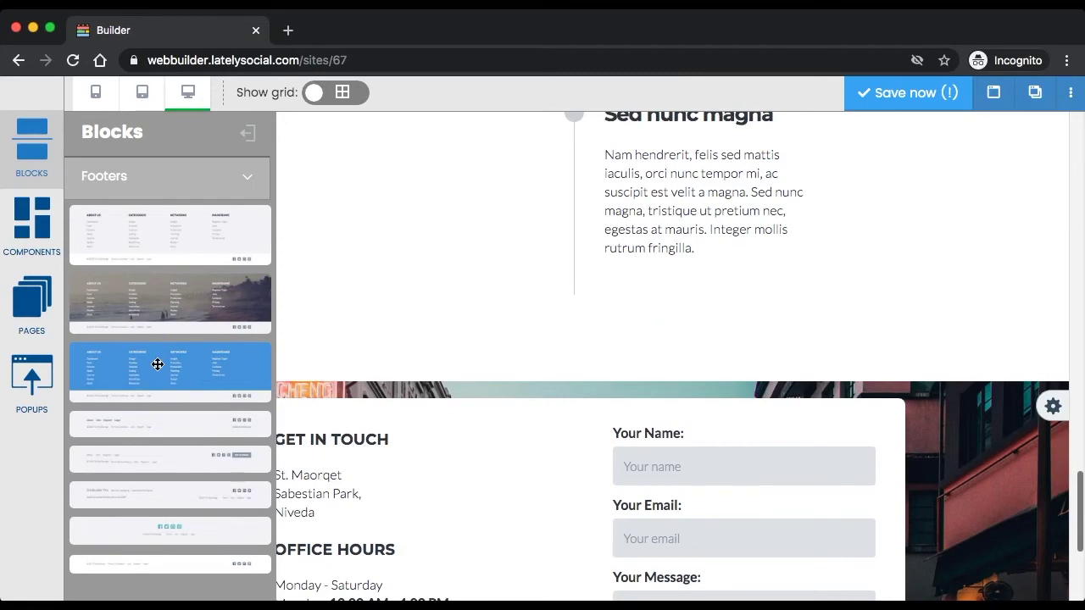
drag(251, 418, 406, 558)
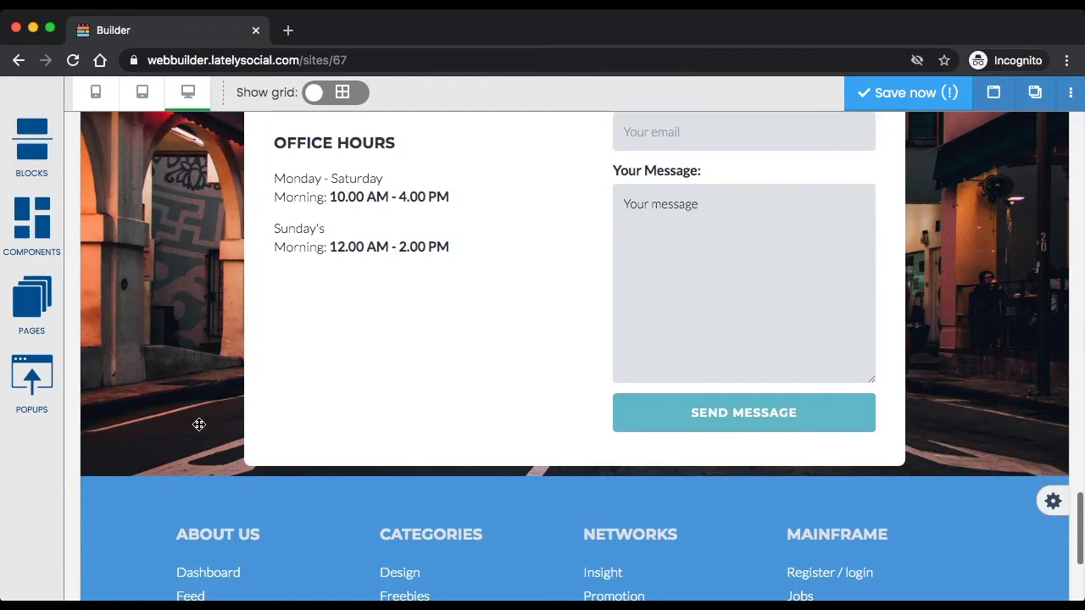
Replace the Get in Touch address with three lines: 'This is a fake address', a sample street, and a city.
scroll(184, 412, up, 3)
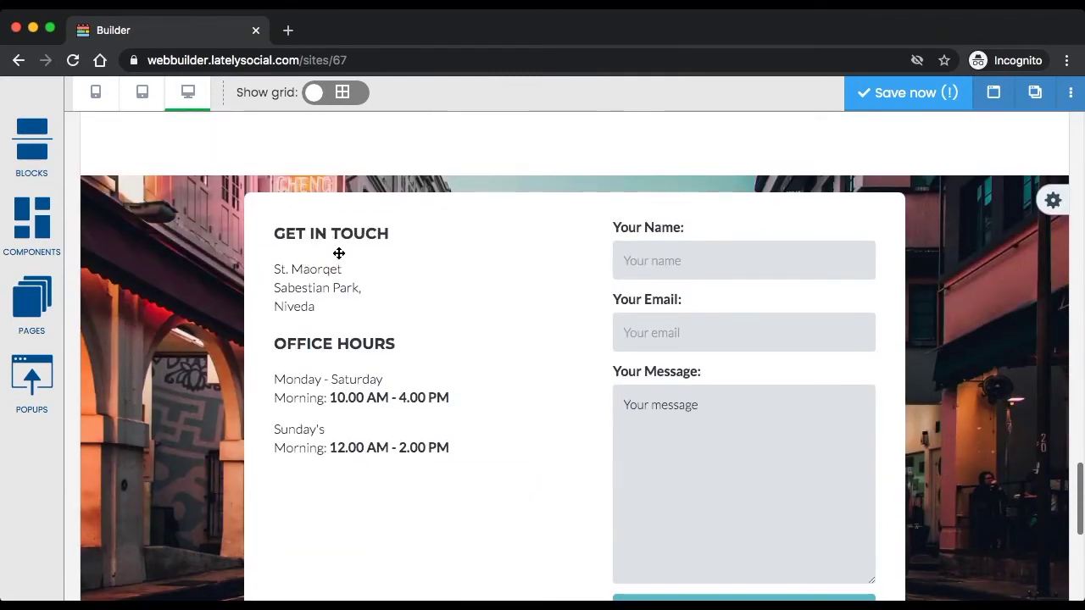
click(348, 307)
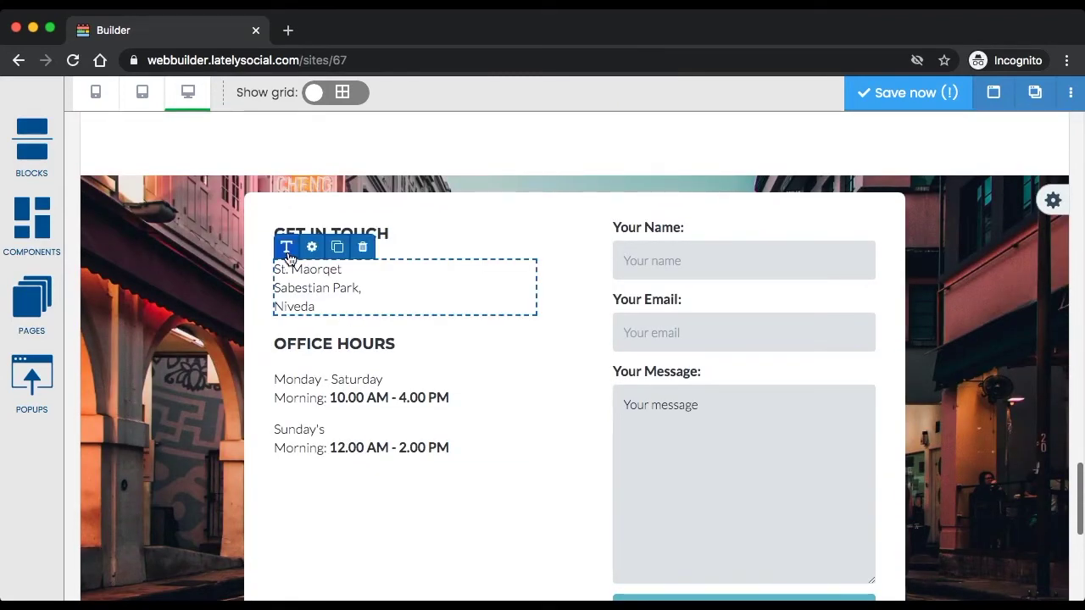
click(302, 287)
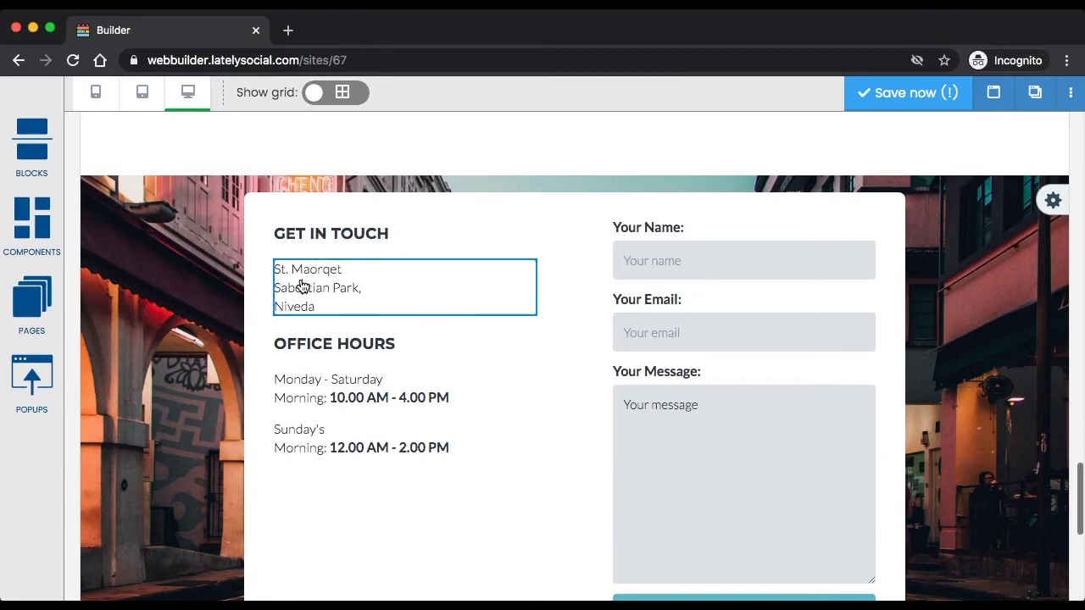
triple_click(303, 287)
key(ctrl+a)
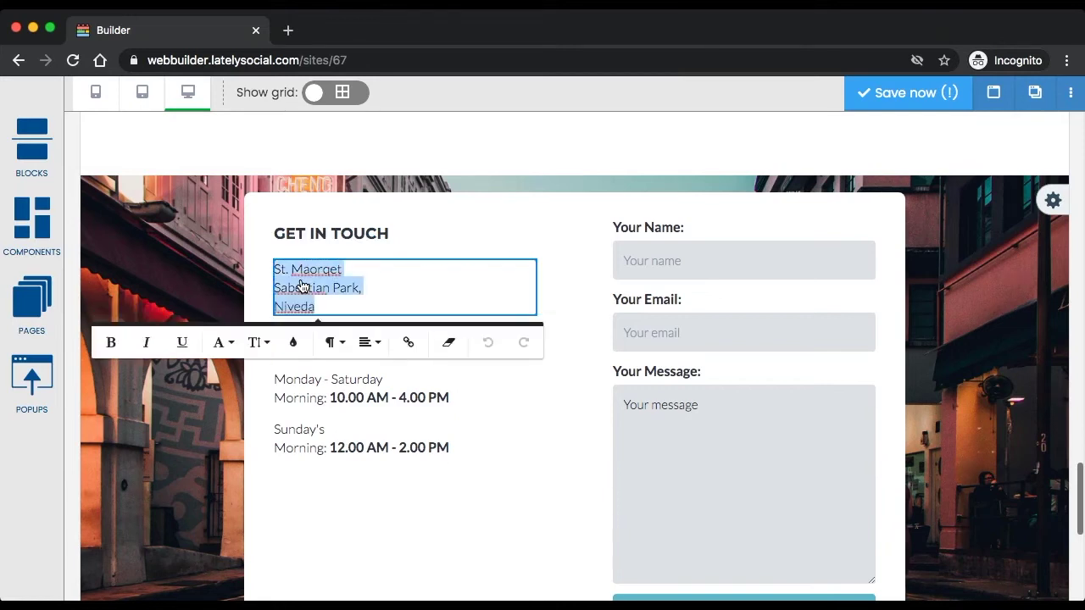
text(This is a )
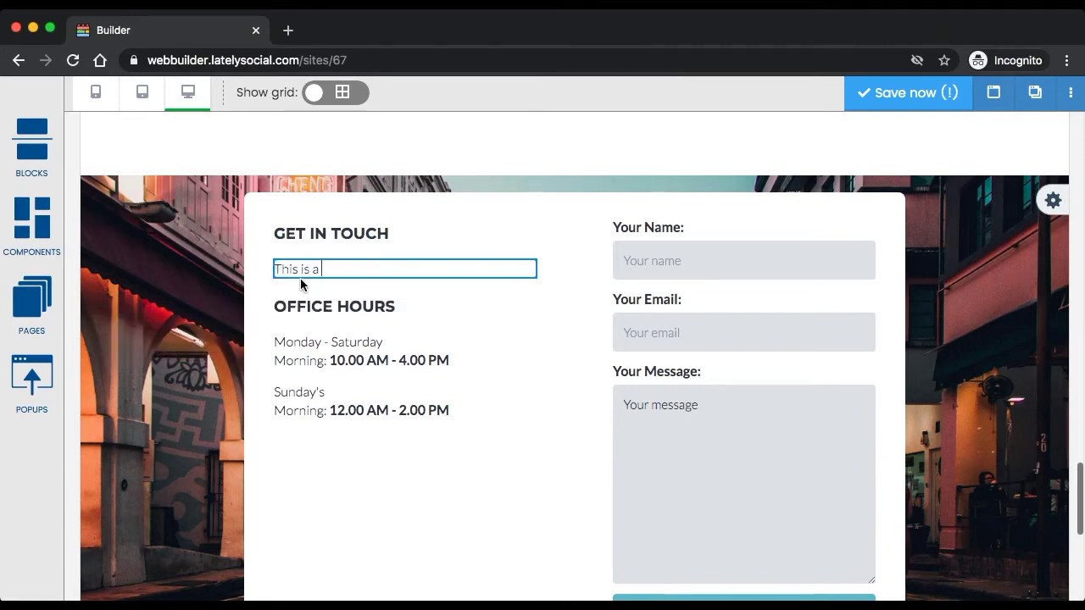
text(fake addr)
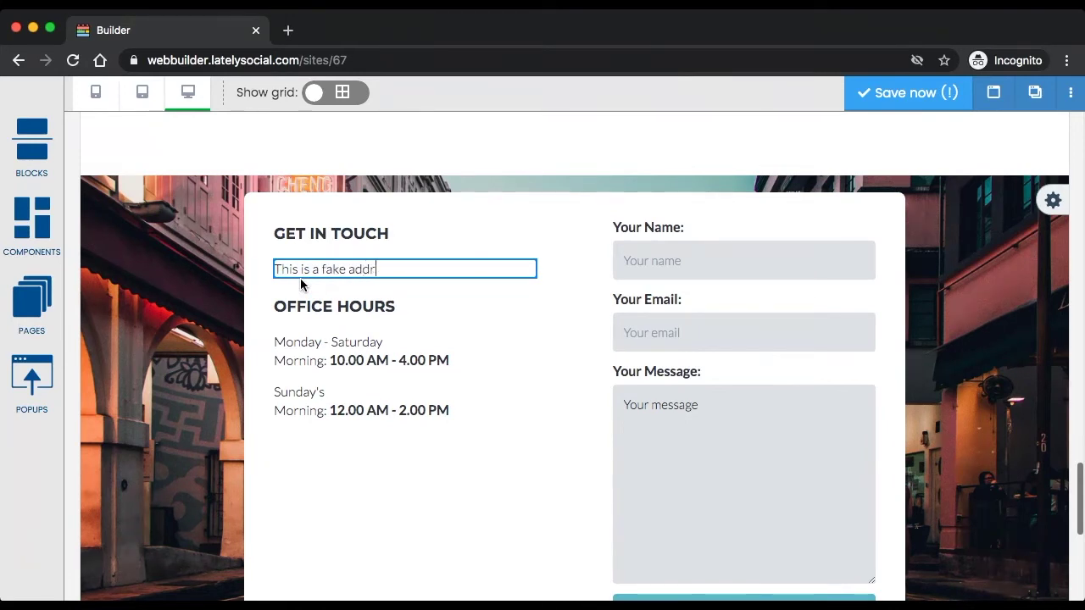
text(ess)
key(Return)
text(166)
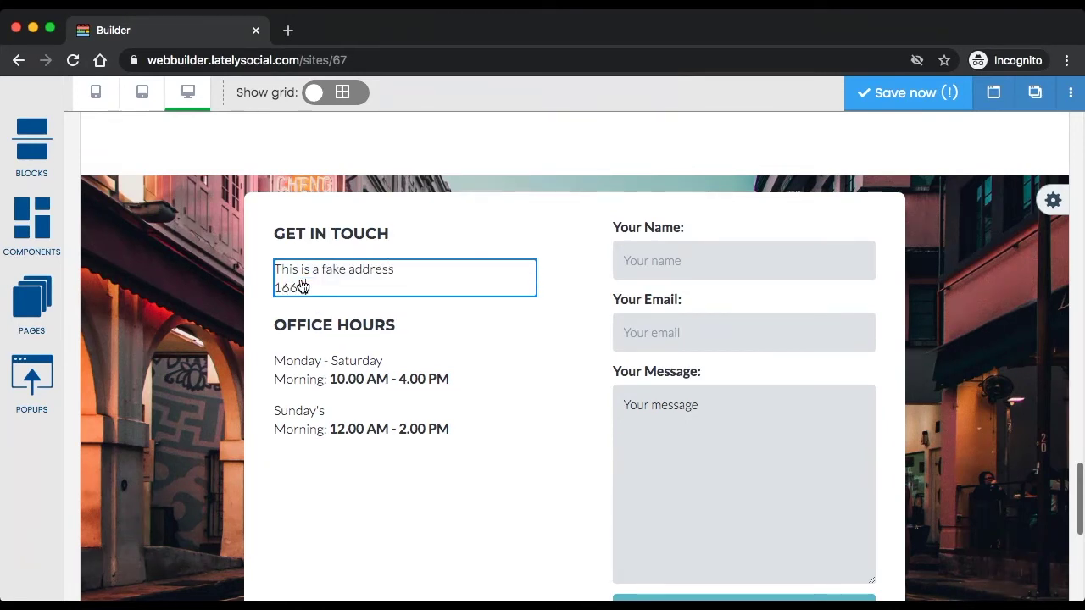
text(0 Main Street)
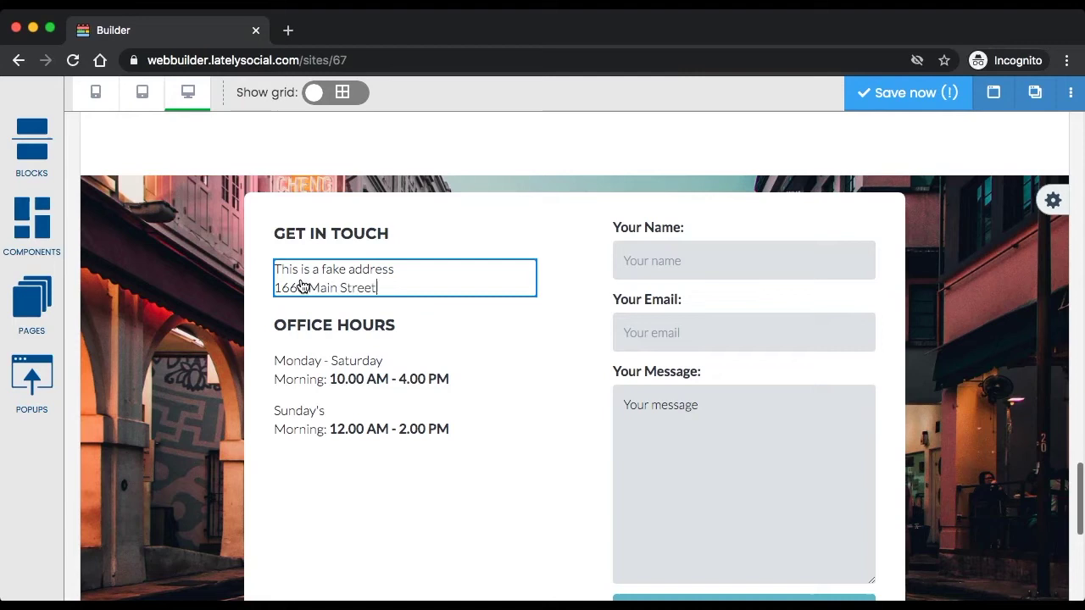
key(Return)
text(Orl)
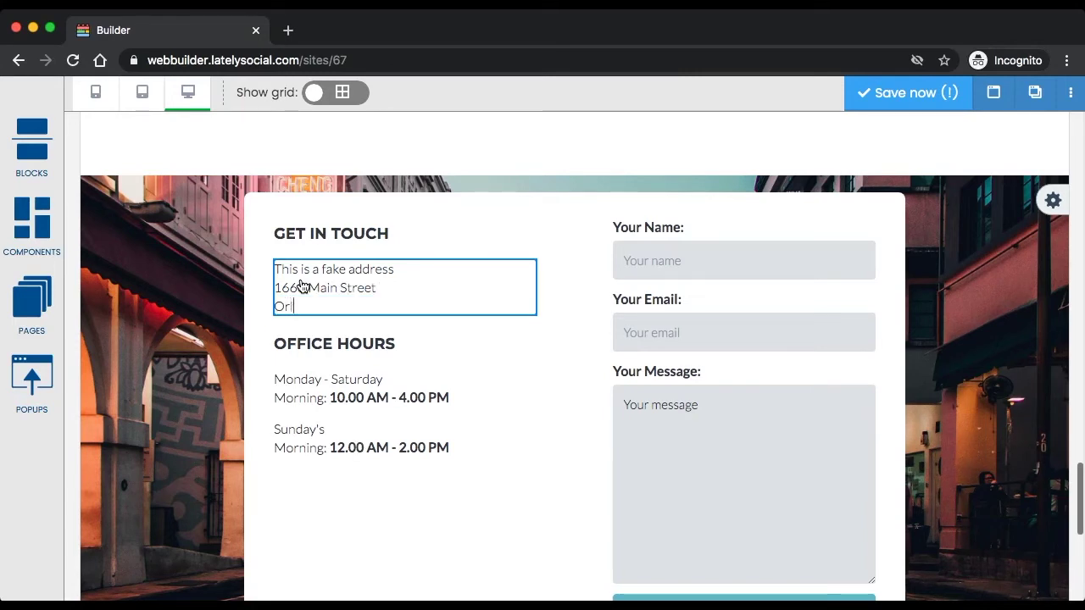
text(ando, Florida)
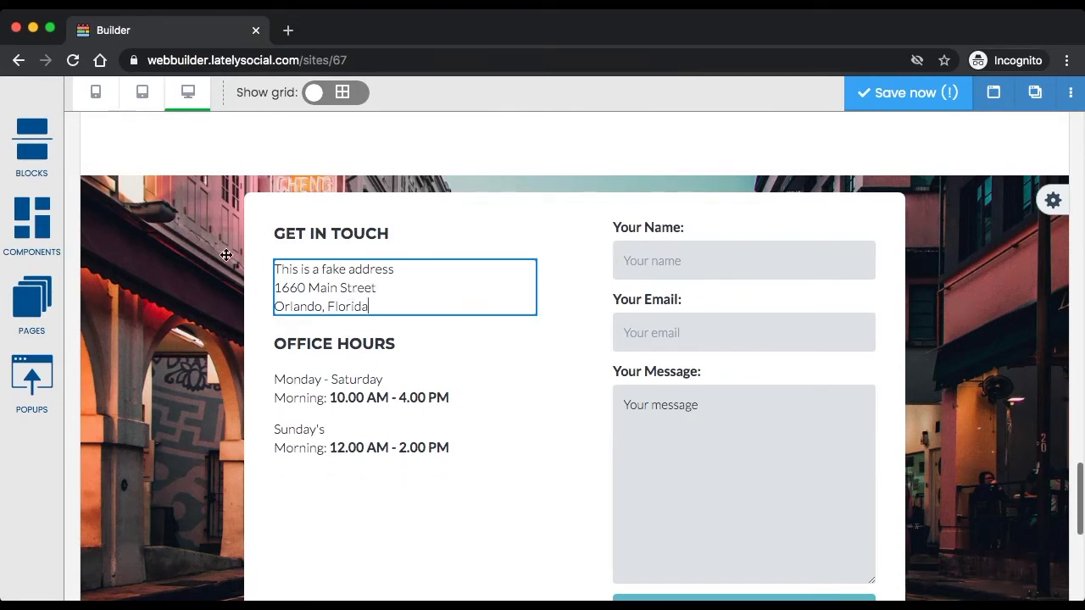
Exit the address text box and scroll the canvas back up to the hero section.
click(199, 250)
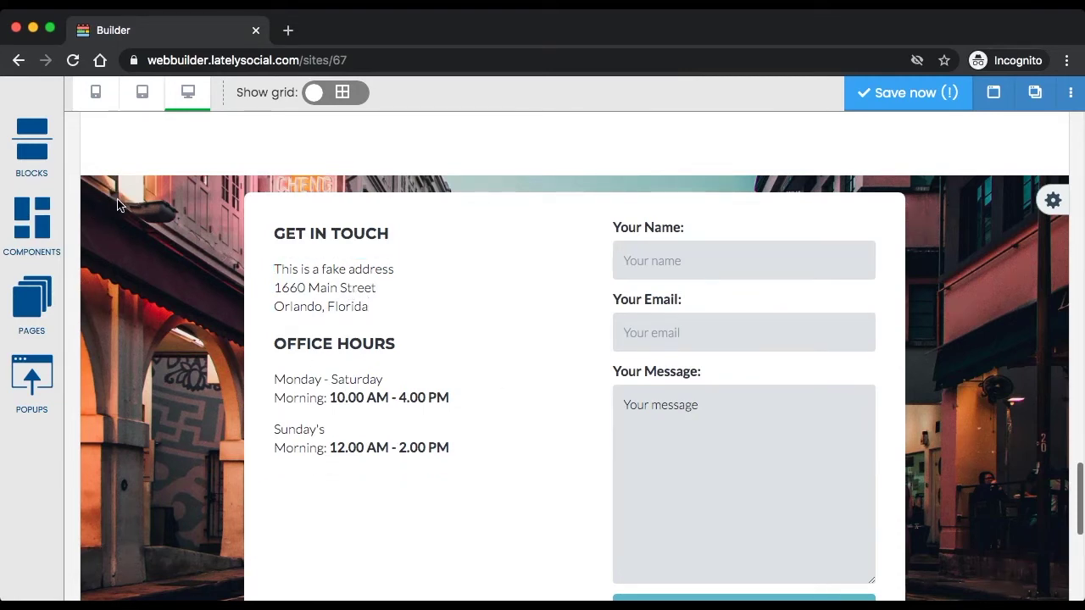
scroll(94, 212, up, 1)
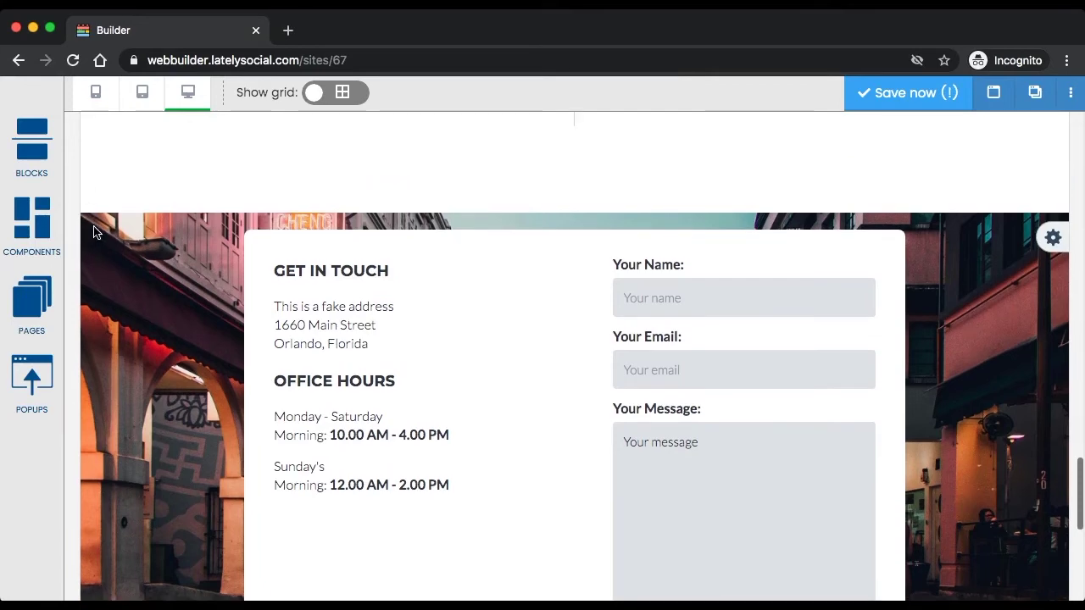
scroll(266, 340, down, 5)
scroll(341, 405, down, 8)
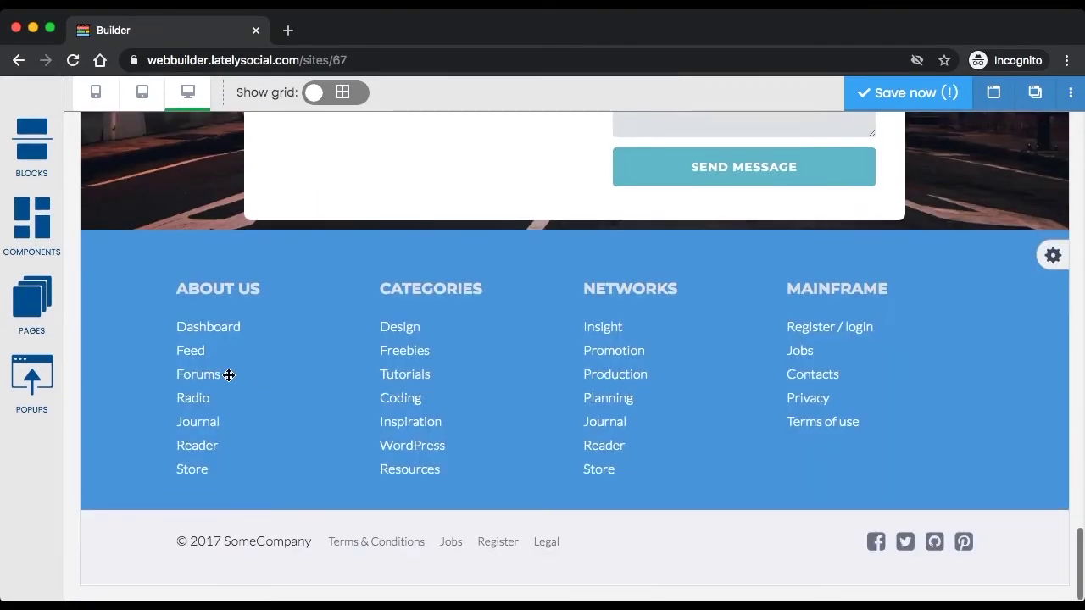
scroll(288, 390, up, 9)
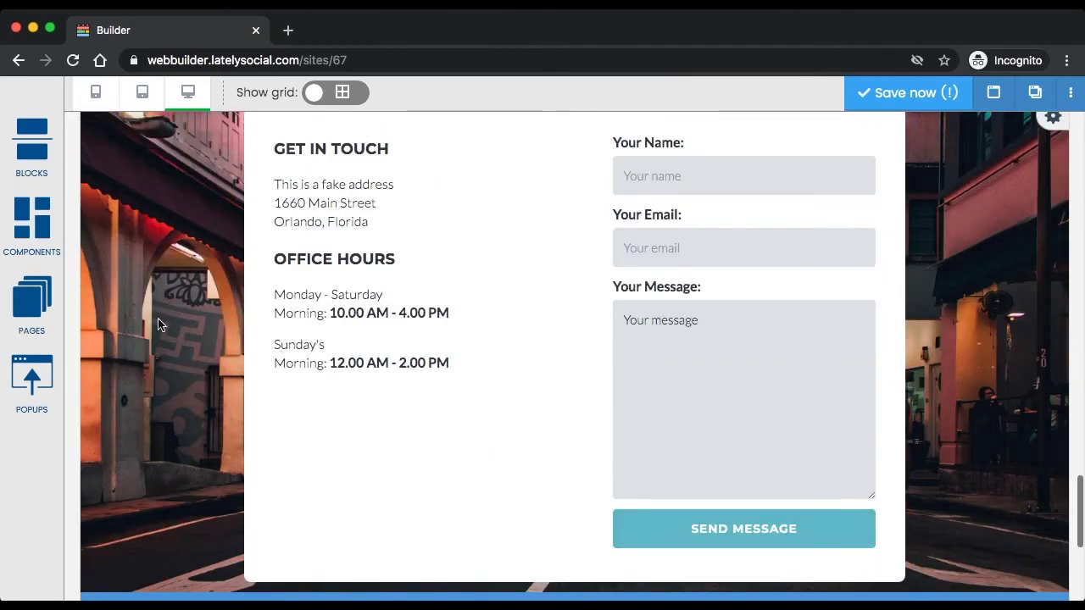
scroll(158, 322, up, 3)
scroll(158, 320, down, 2)
scroll(157, 318, up, 15)
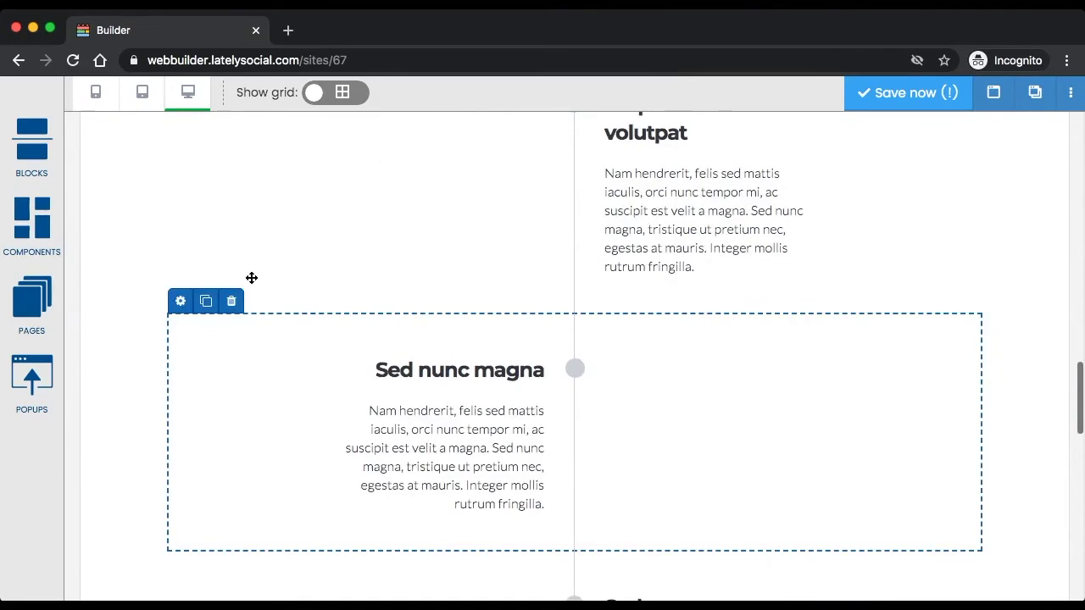
scroll(128, 276, up, 5)
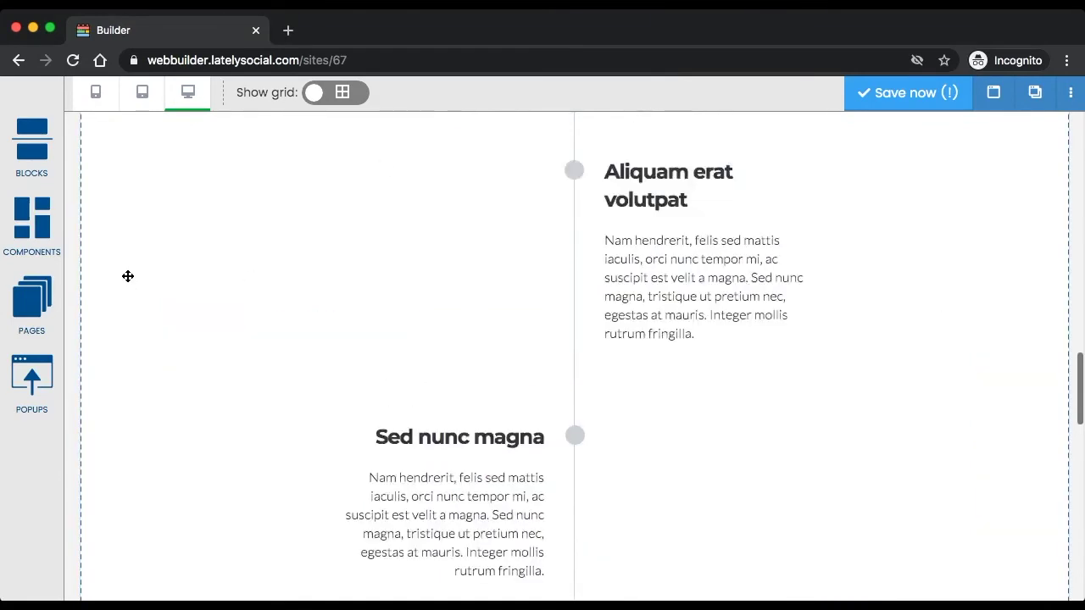
scroll(128, 277, up, 8)
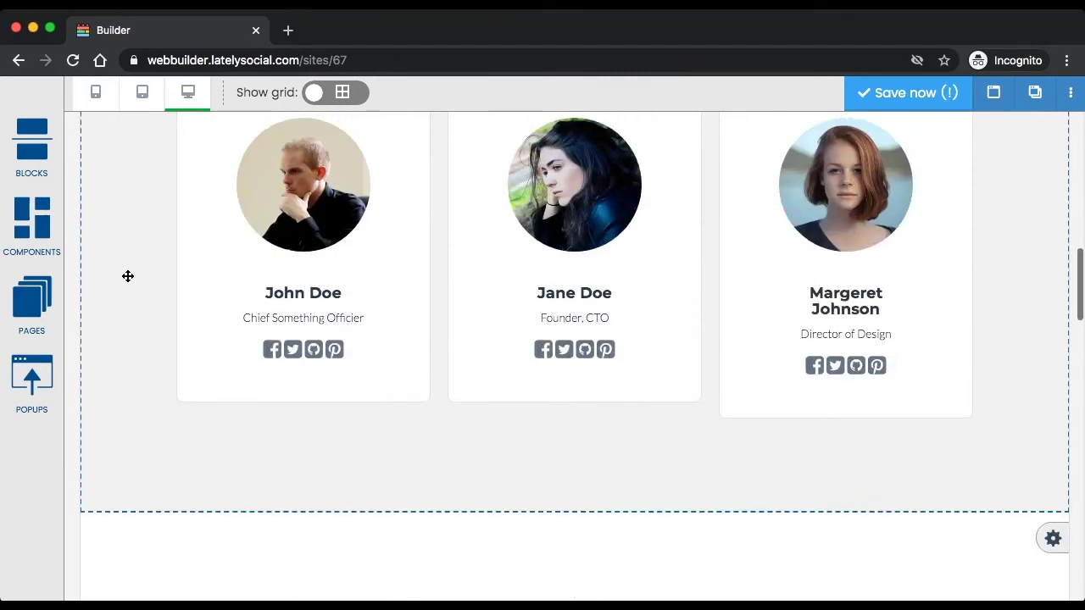
scroll(128, 276, up, 2)
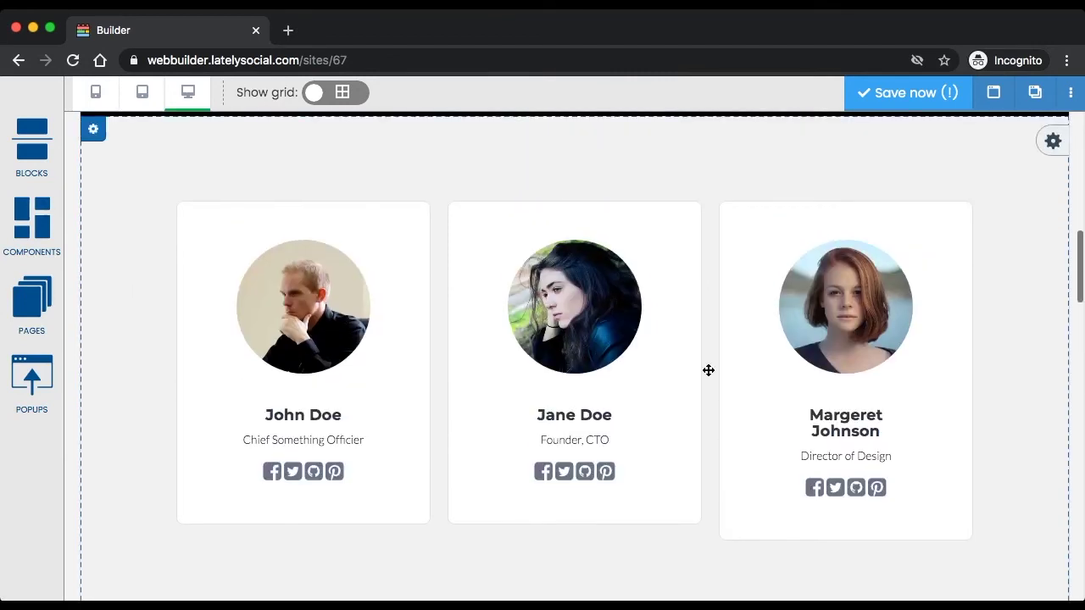
scroll(130, 317, up, 5)
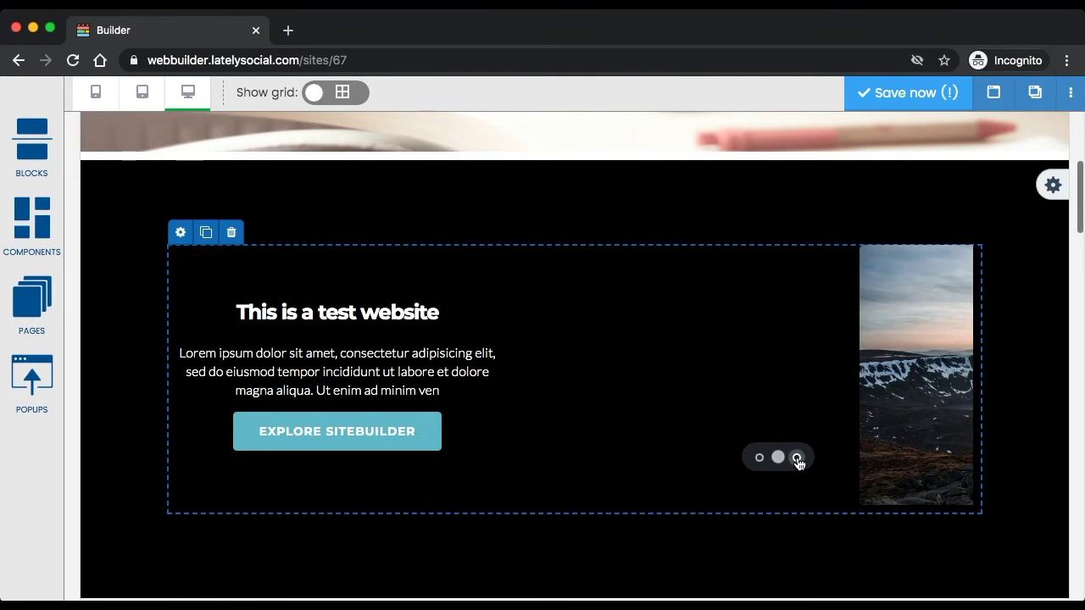
scroll(797, 373, up, 5)
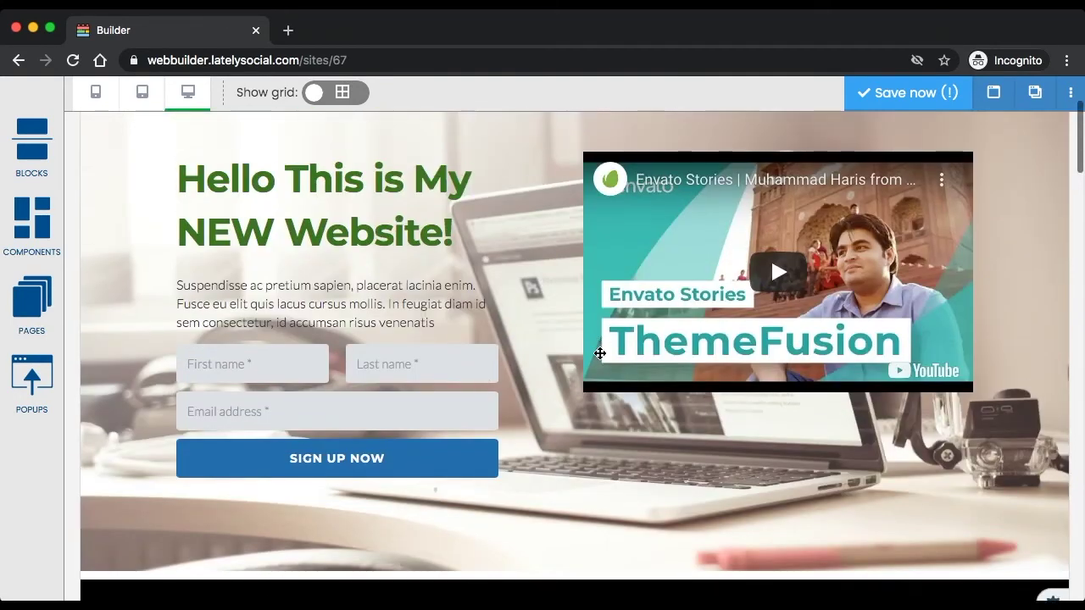
scroll(600, 353, up, 2)
Save the site, then scroll its live preview down to the timeline section.
click(891, 97)
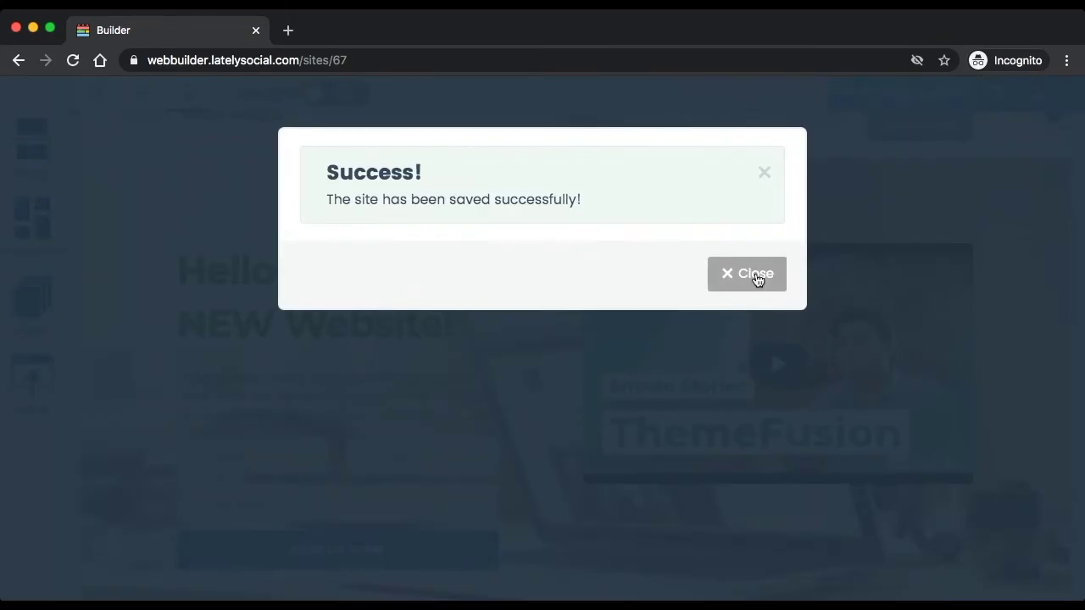
click(755, 277)
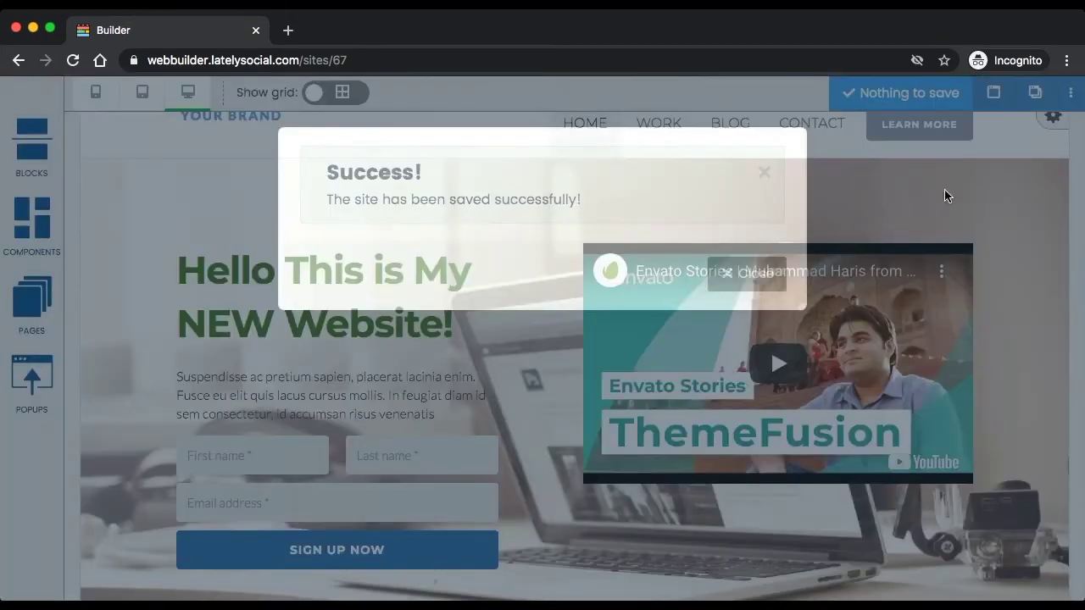
click(991, 95)
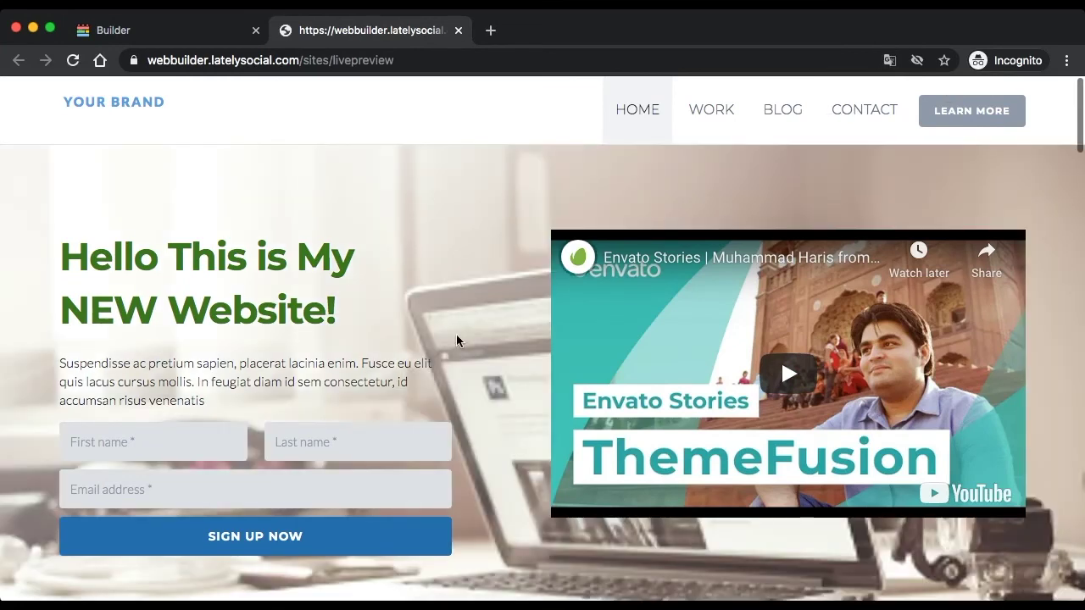
scroll(504, 288, down, 5)
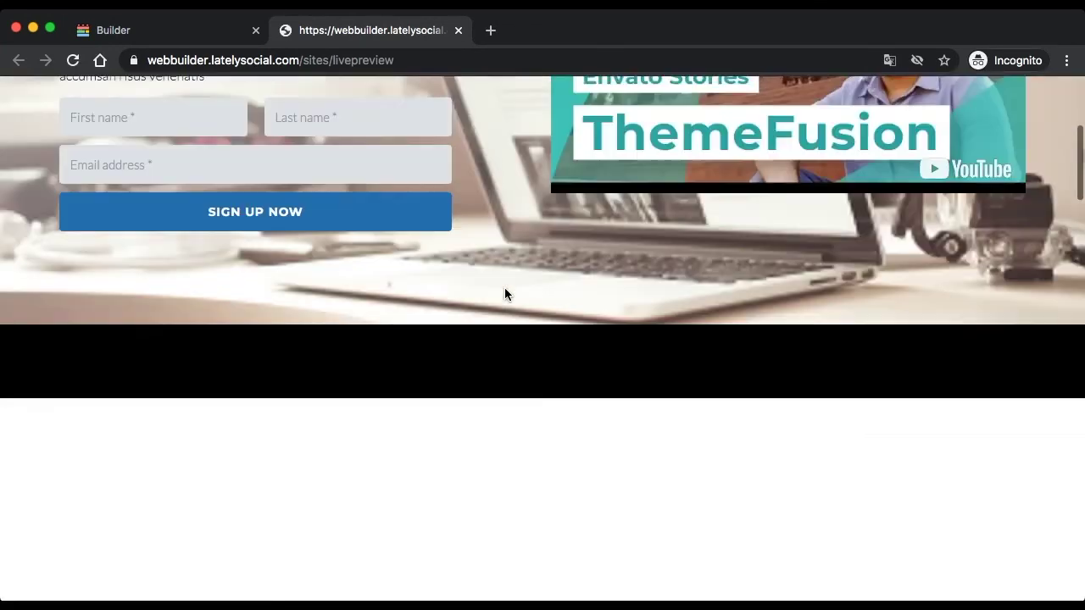
scroll(506, 294, down, 8)
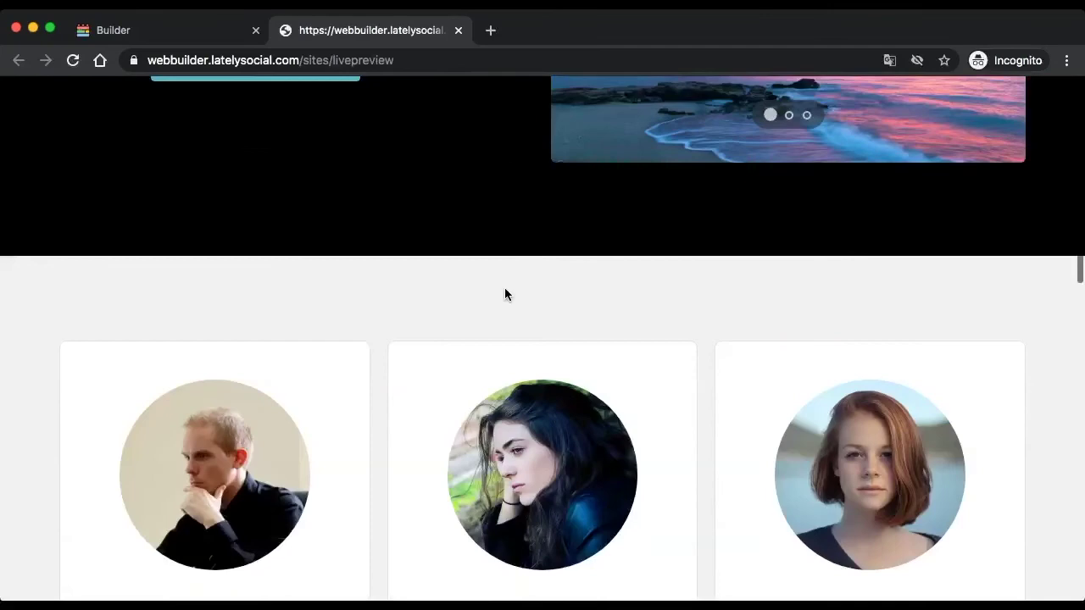
scroll(506, 294, down, 15)
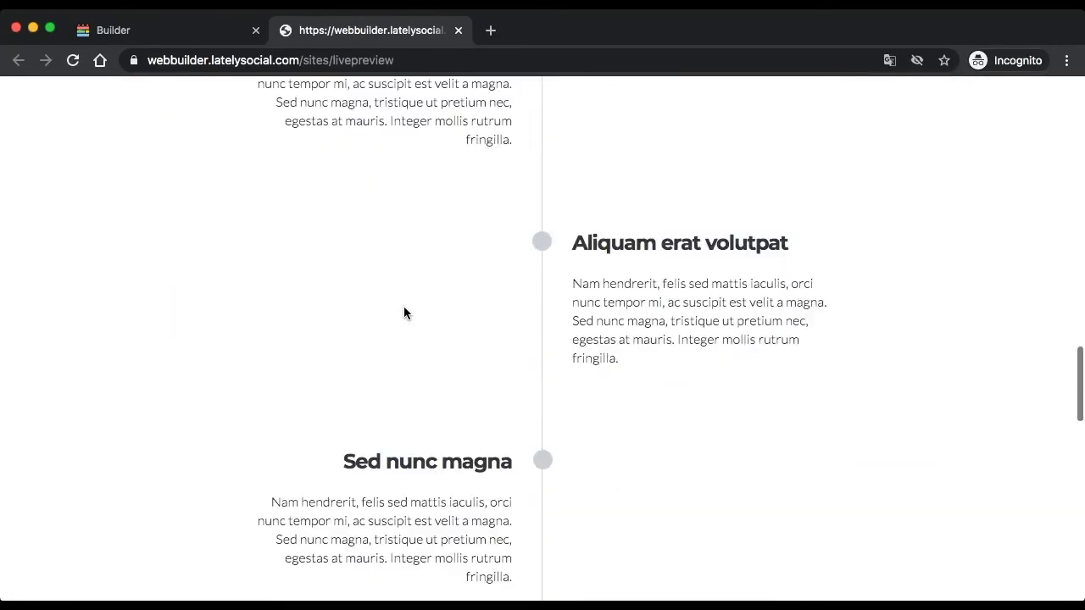
scroll(404, 308, down, 7)
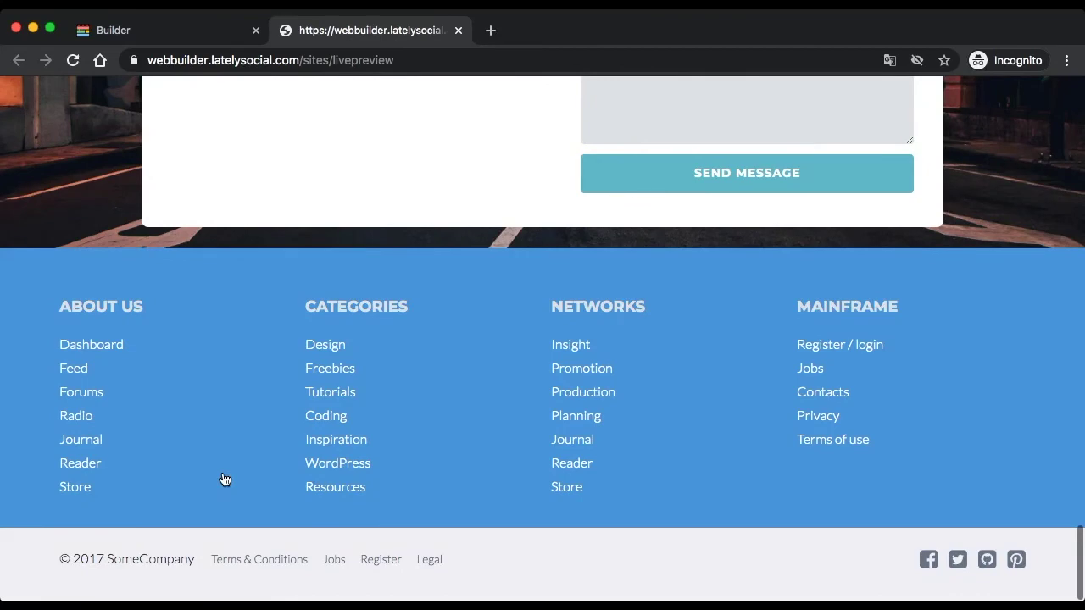
scroll(237, 424, up, 15)
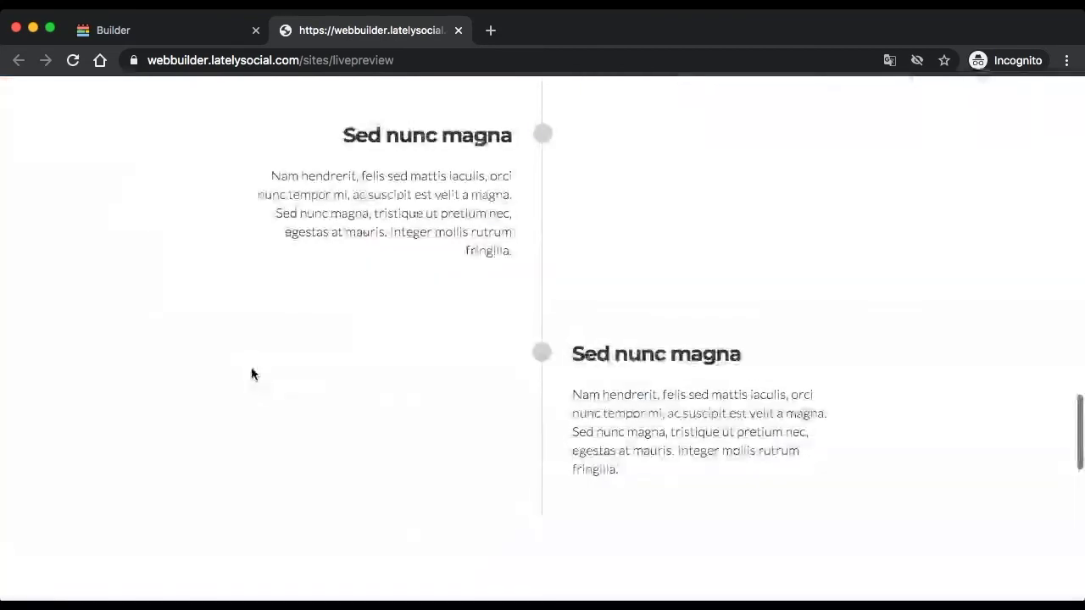
Close the preview and exit the builder to the Sites dashboard showing the 'My new site' card.
click(457, 31)
click(558, 363)
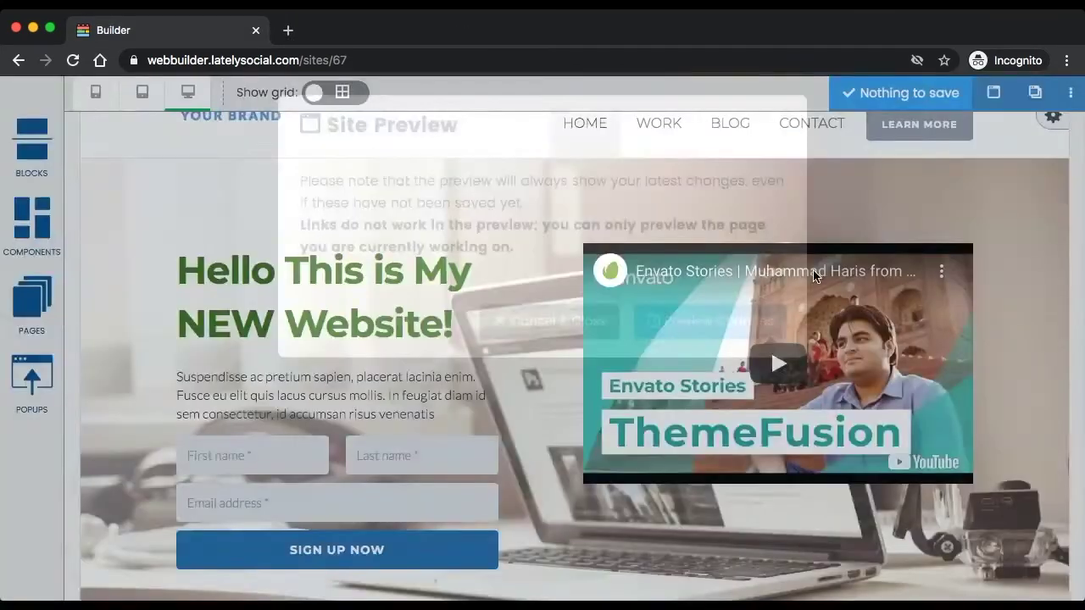
scroll(566, 292, up, 1)
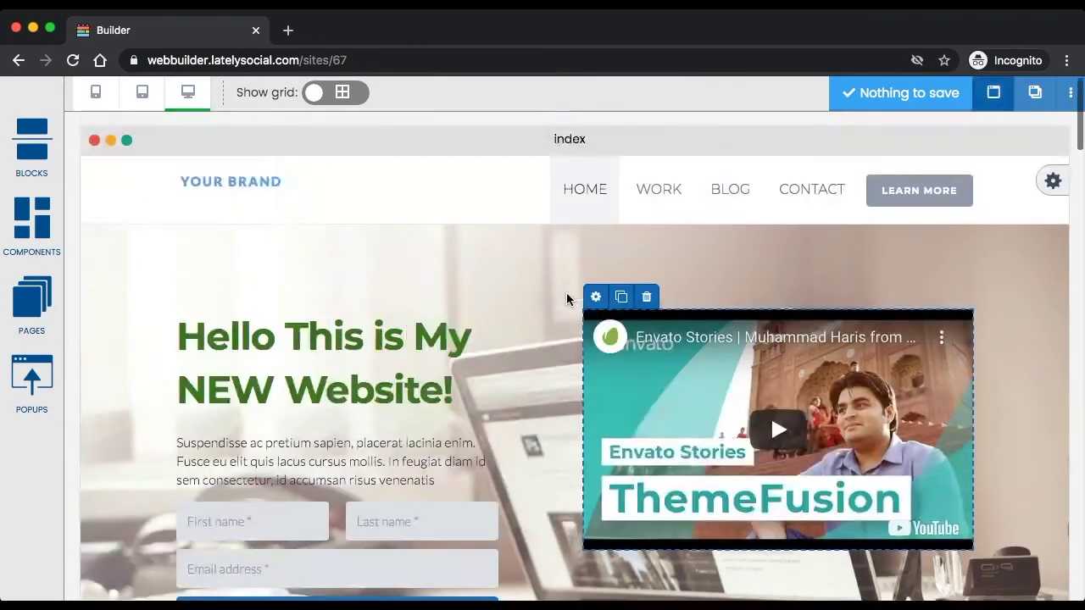
click(1068, 95)
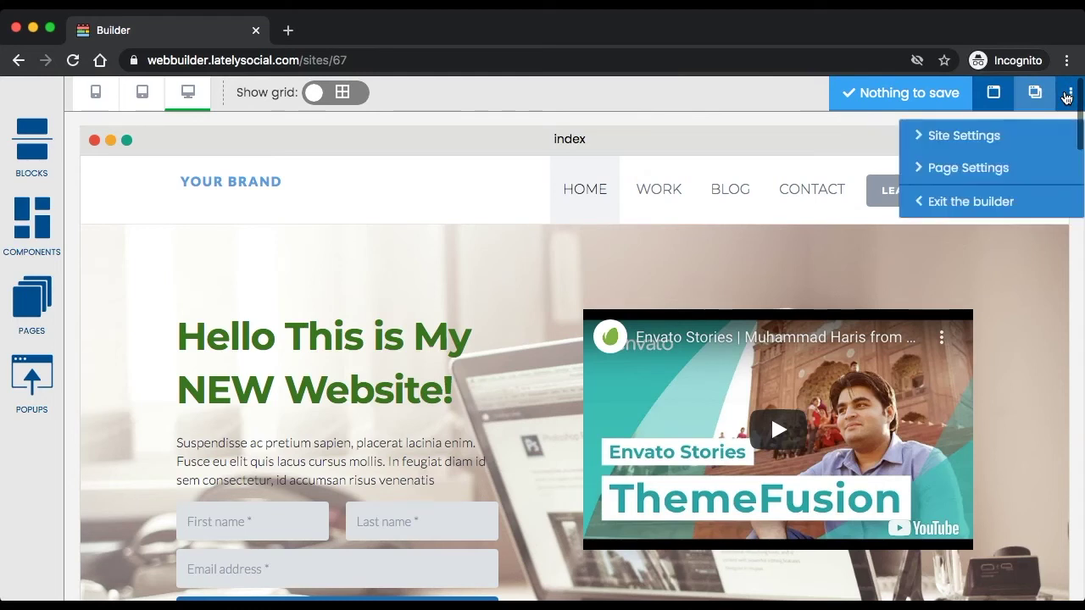
click(974, 203)
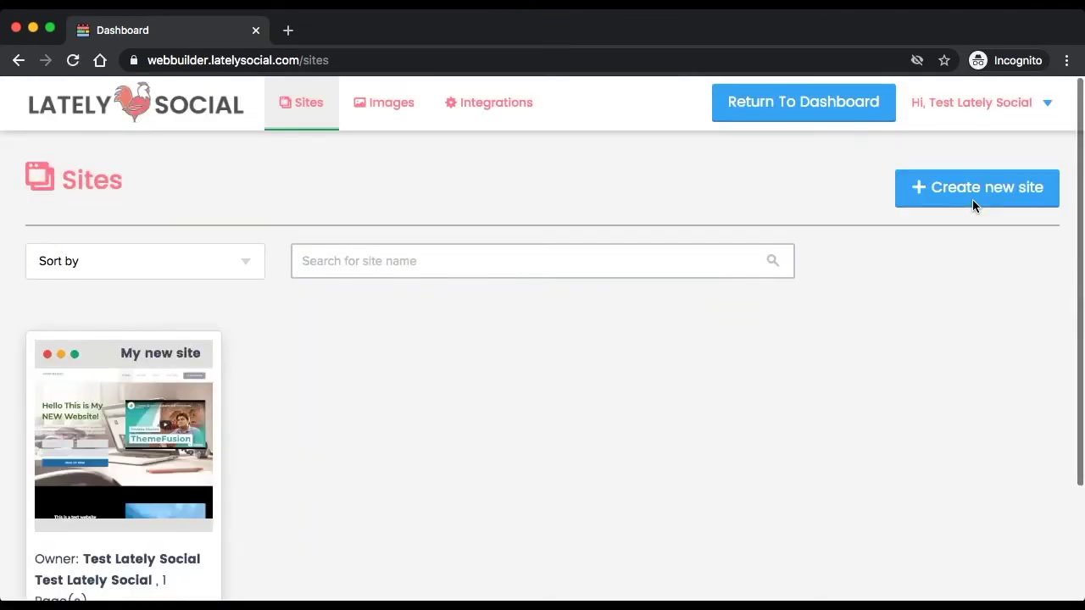
scroll(314, 356, down, 3)
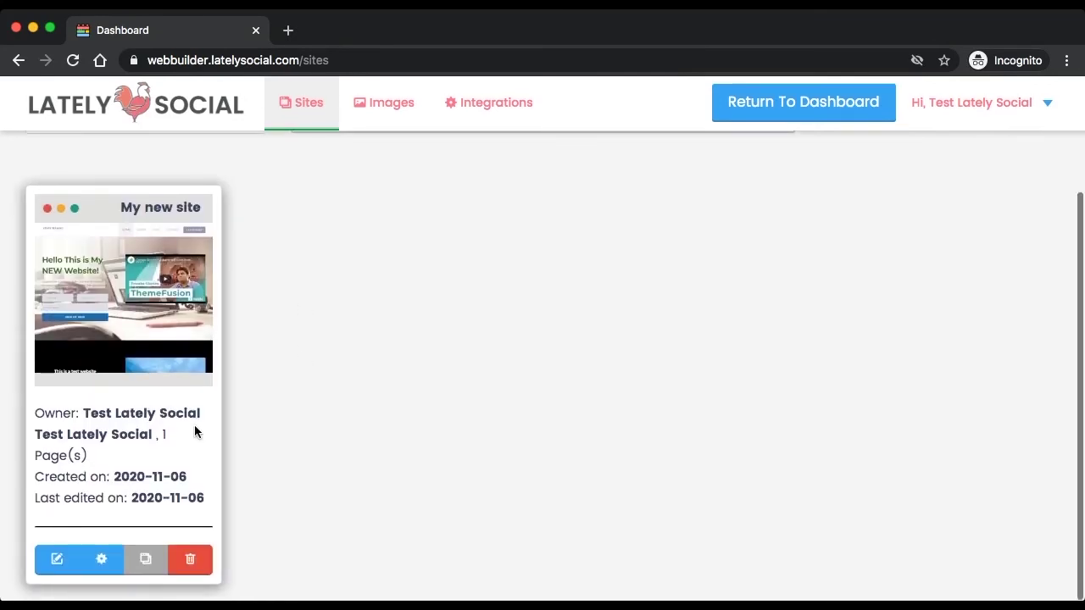
Open the site's settings and rename it to 'My site name'.
click(102, 561)
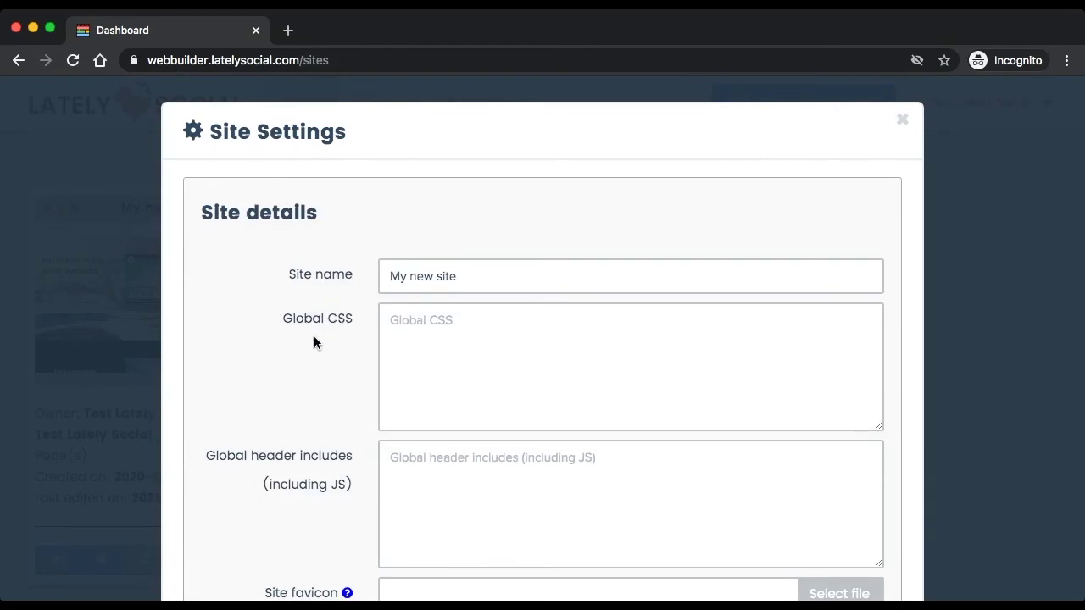
scroll(314, 342, down, 1)
triple_click(432, 231)
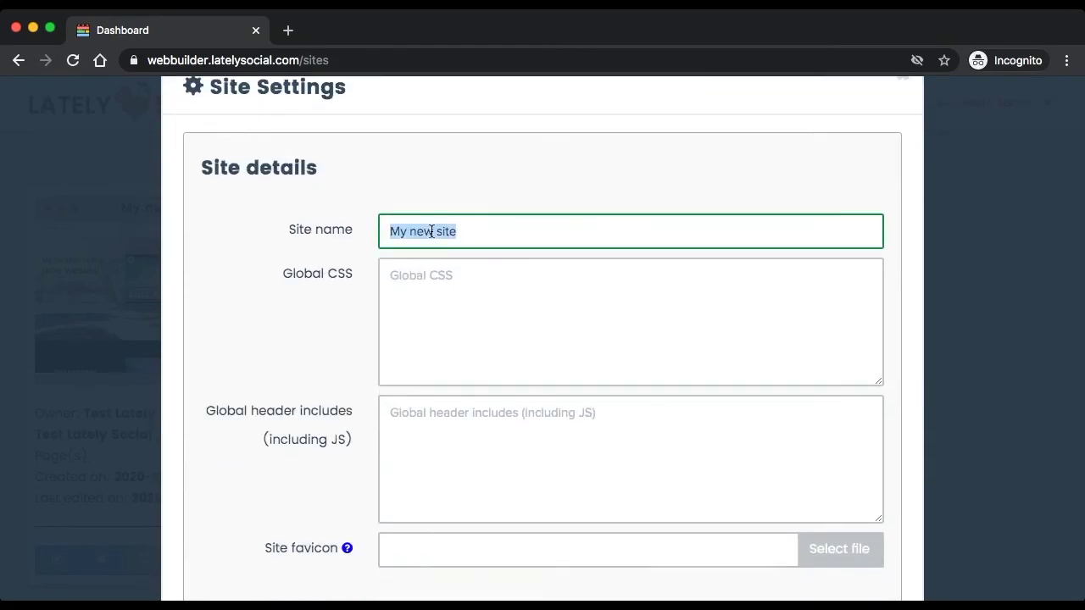
text(My site n)
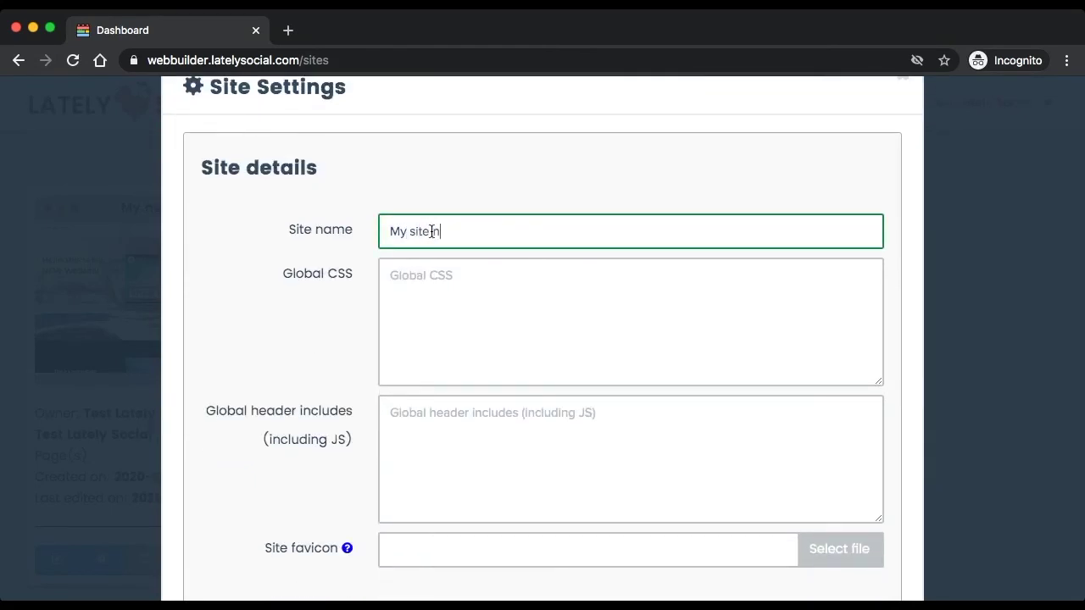
text(ame)
Set publishing to the sub domain 'hellothisisatest' and save the settings.
scroll(269, 309, down, 5)
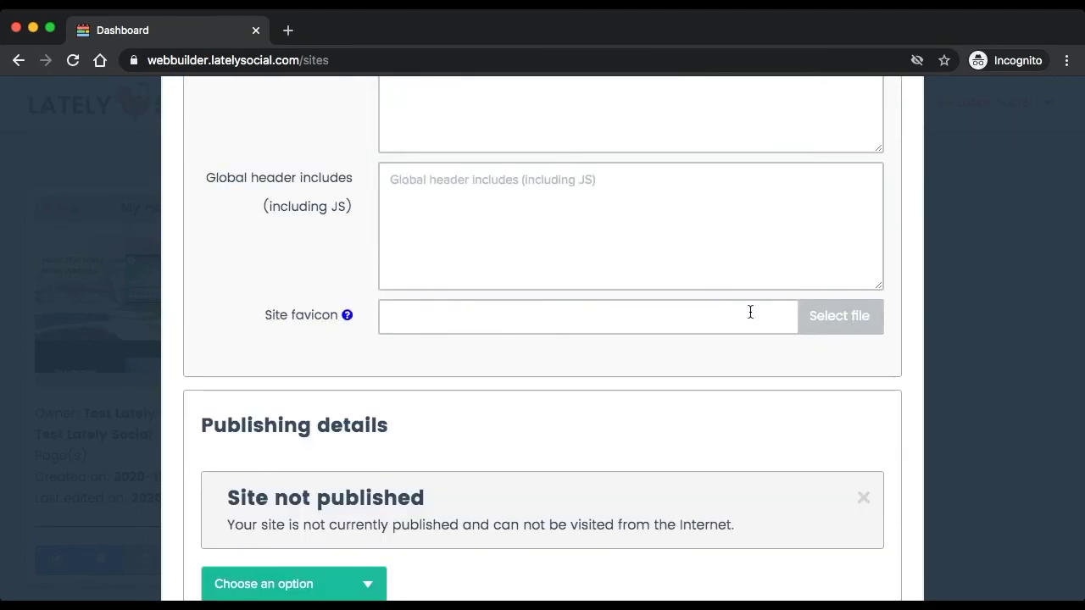
scroll(296, 351, down, 3)
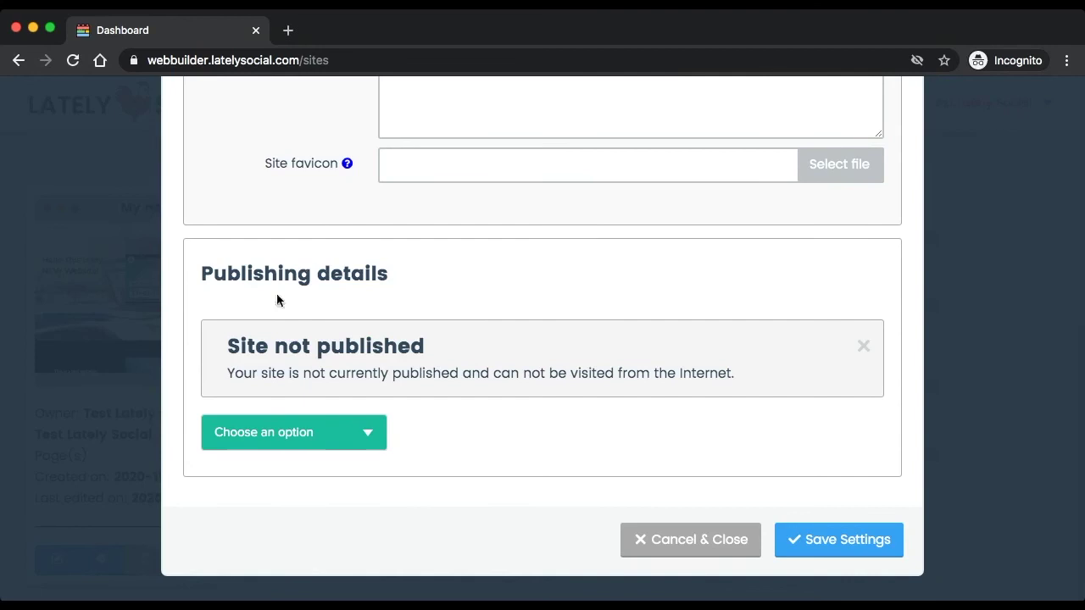
click(370, 433)
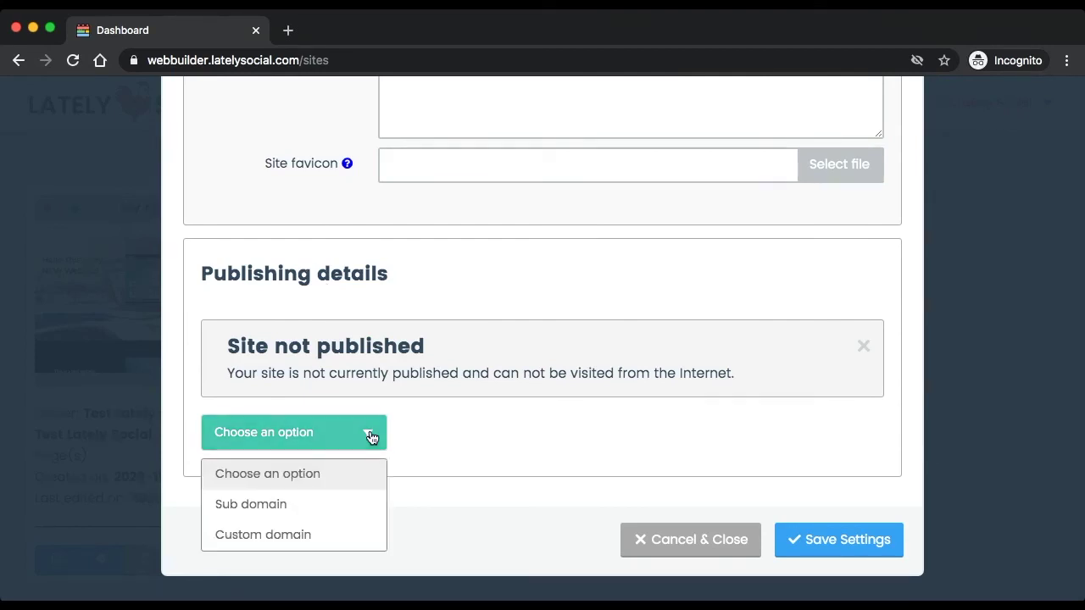
click(310, 505)
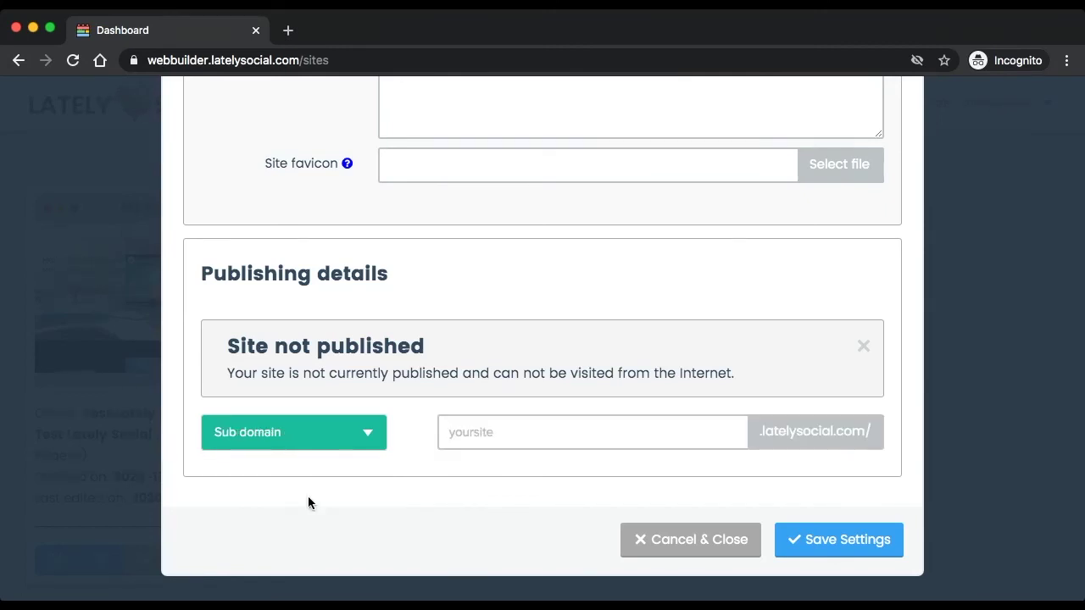
click(525, 438)
text(hello)
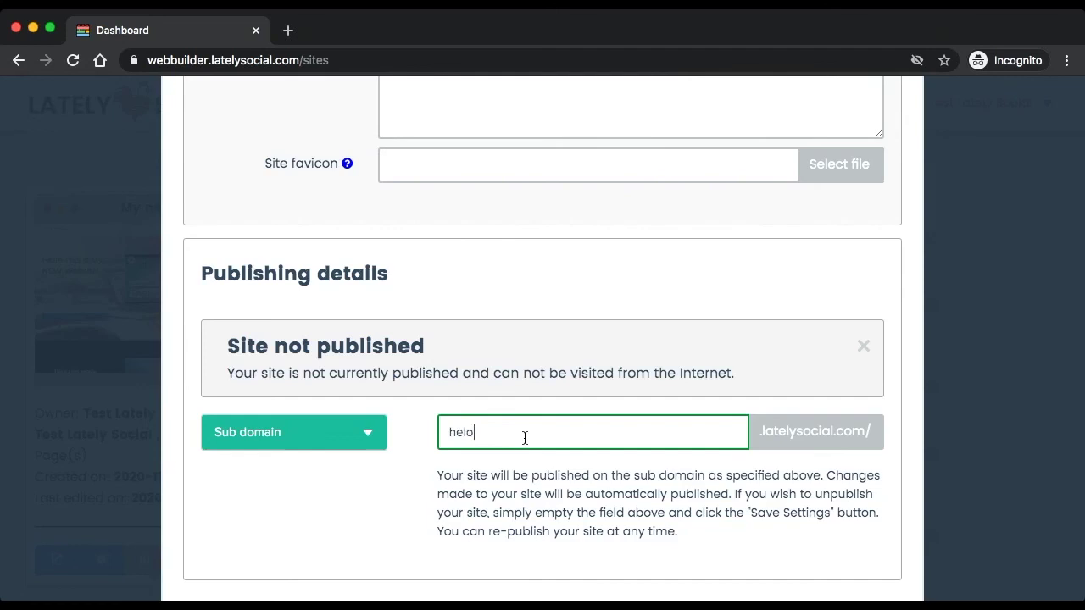
text(thisisatest)
scroll(663, 442, down, 2)
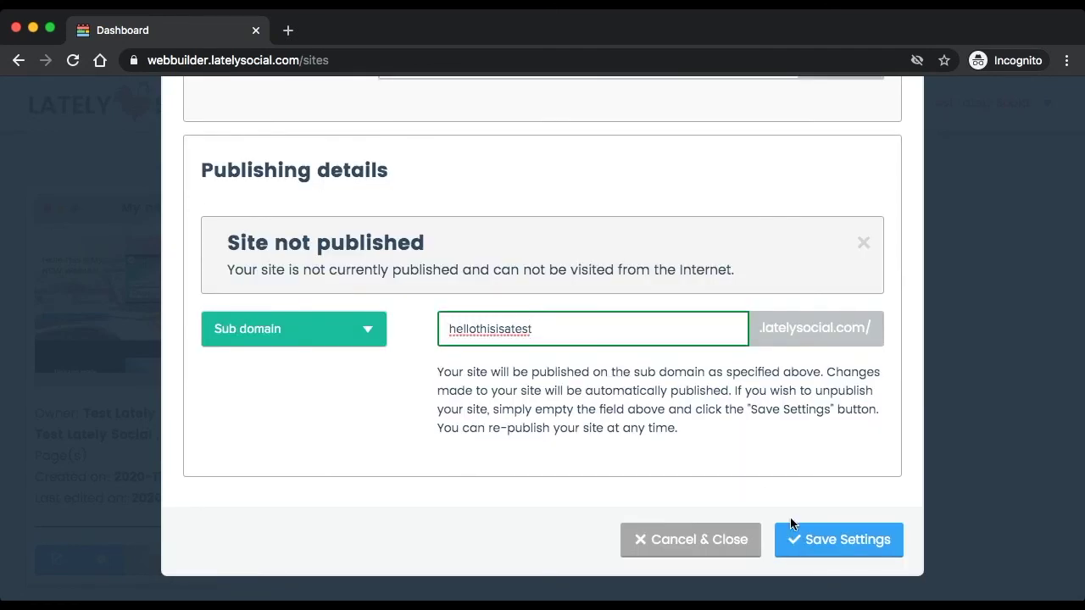
click(806, 540)
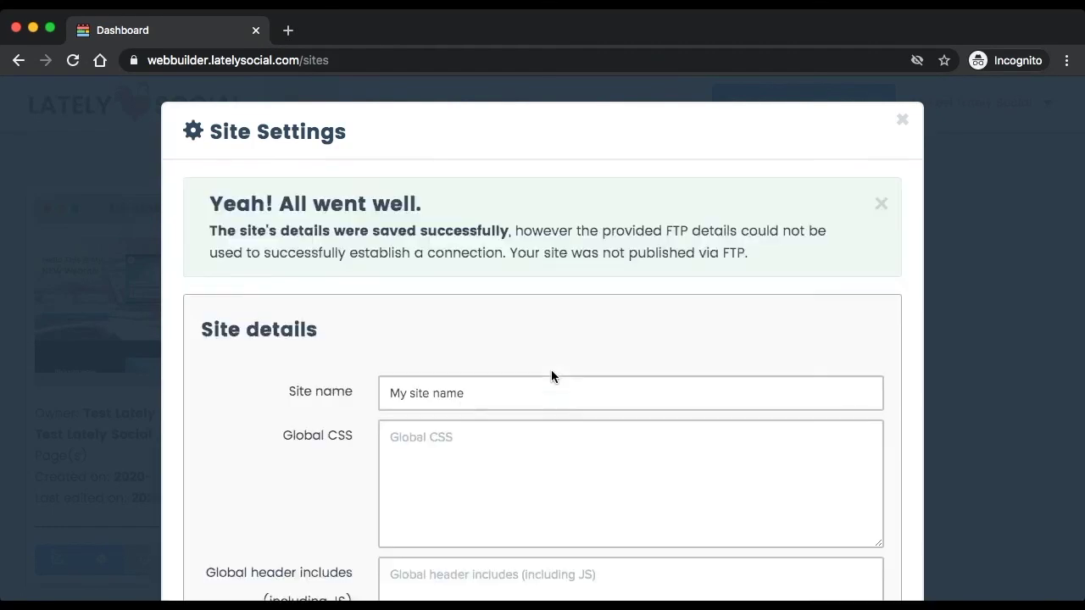
Scroll through the live hellothisisatest.latelysocial.com page from hero to contact form and back up.
scroll(271, 381, down, 8)
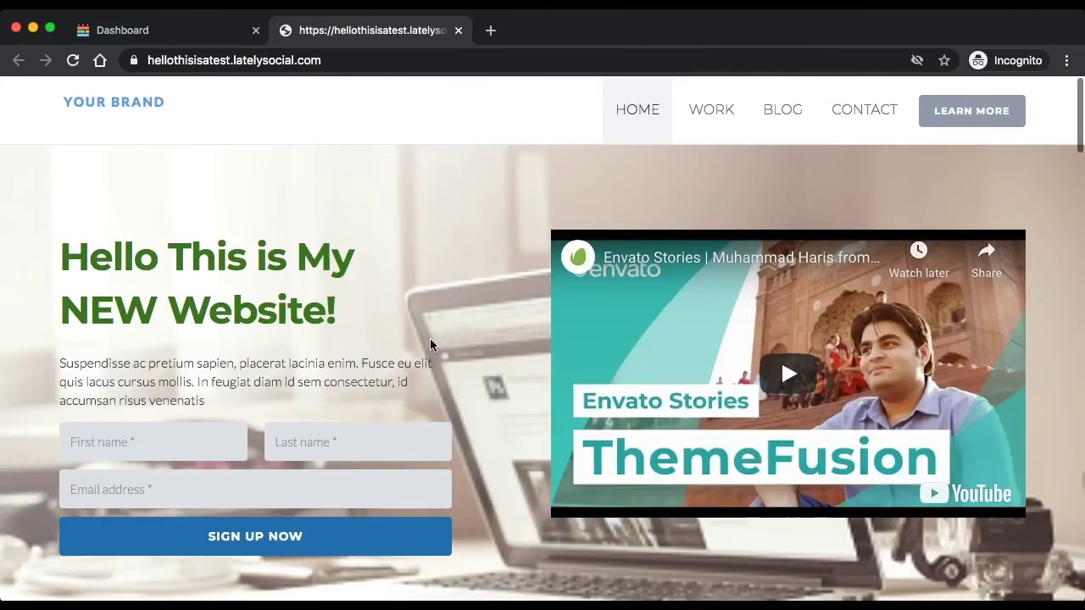
scroll(415, 330, down, 4)
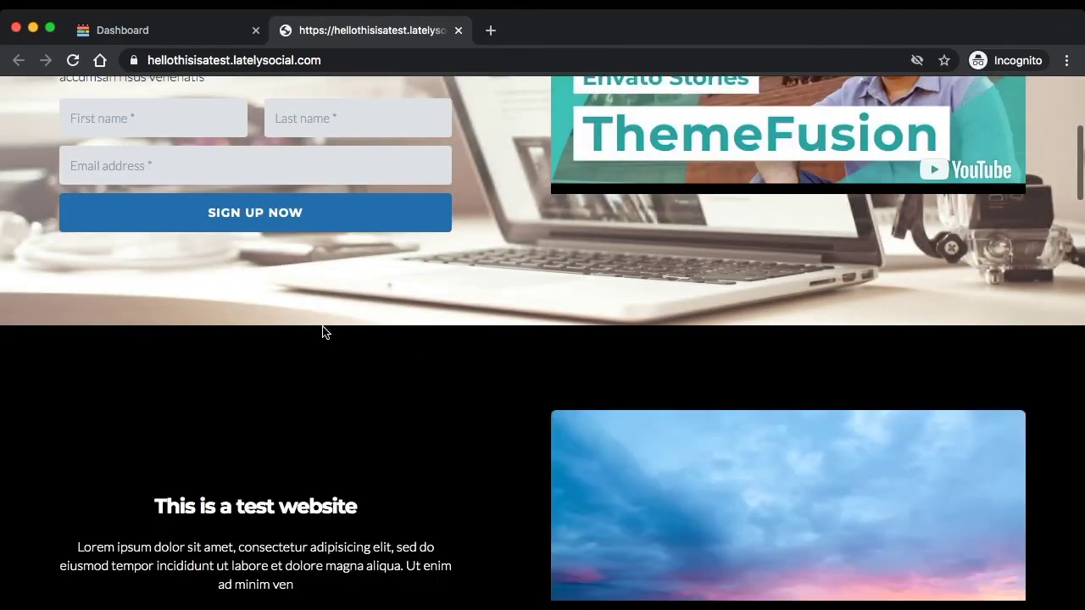
scroll(322, 330, down, 6)
scroll(322, 332, down, 2)
click(243, 56)
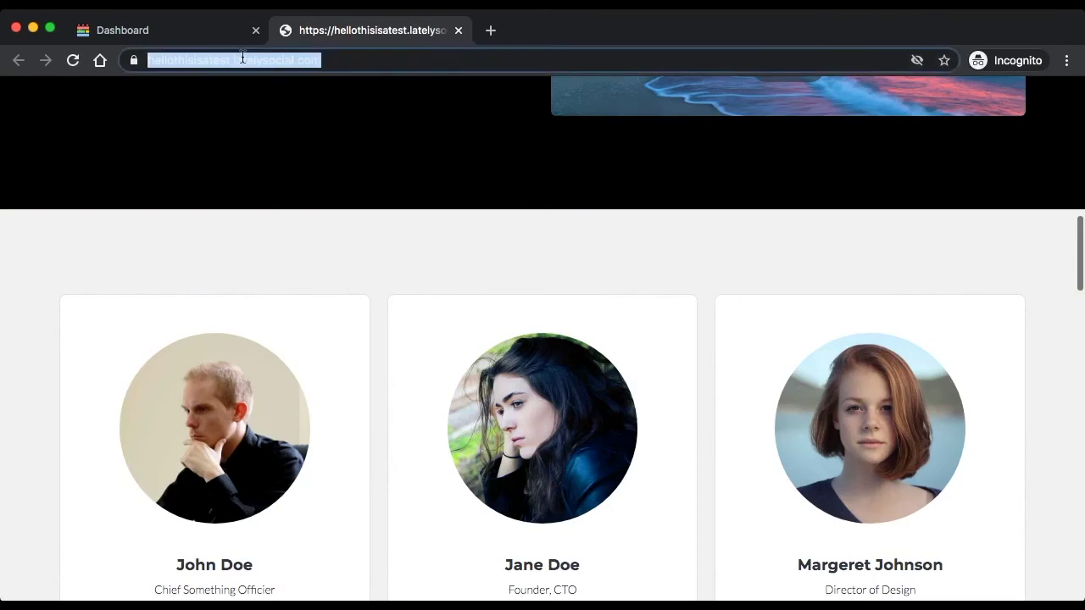
click(100, 238)
scroll(287, 320, down, 10)
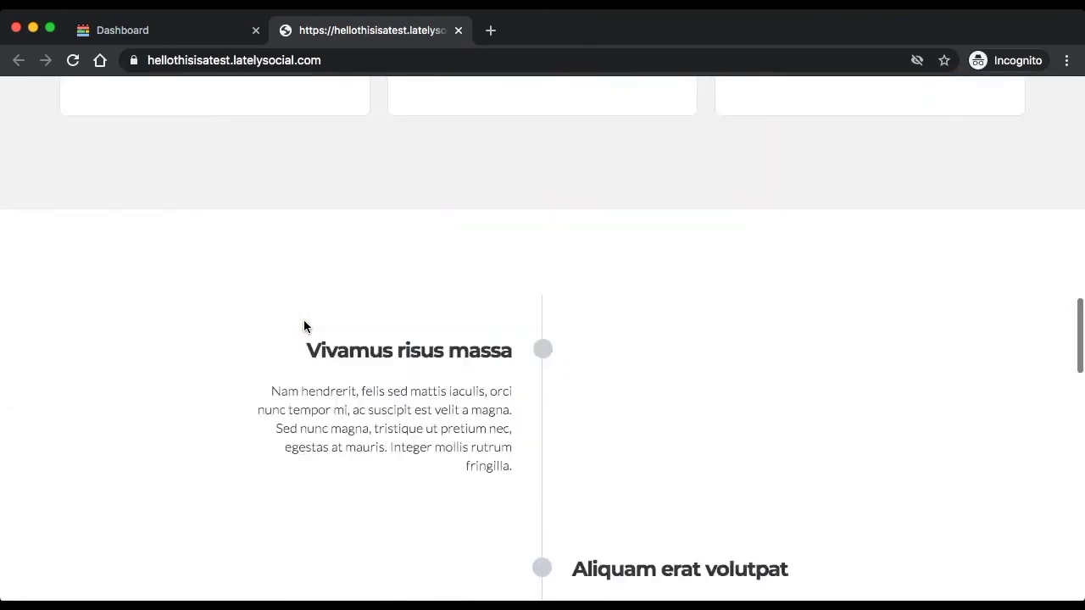
scroll(156, 349, down, 9)
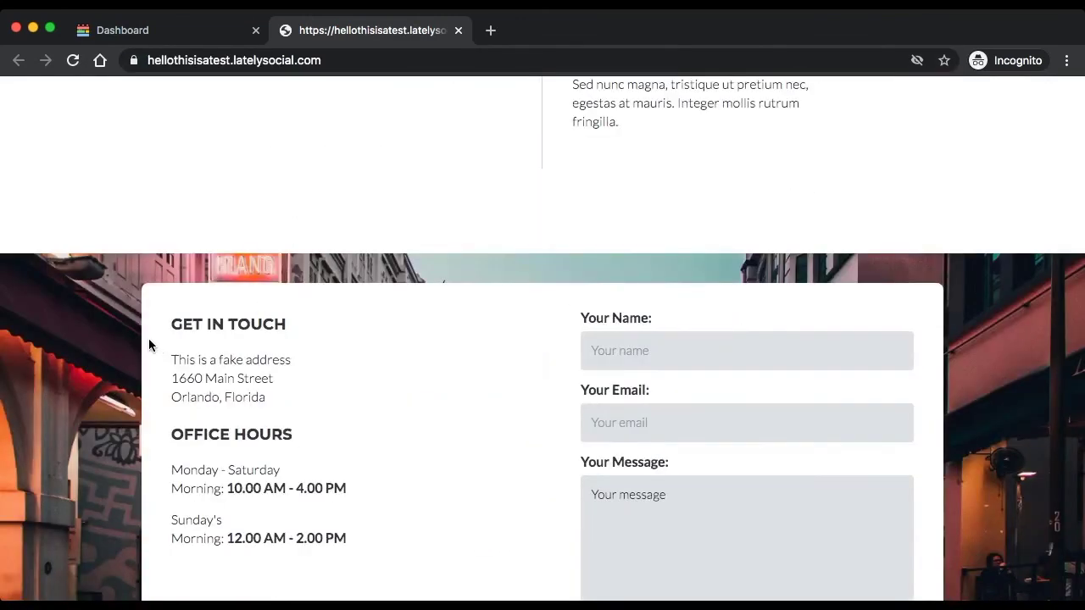
scroll(87, 331, up, 20)
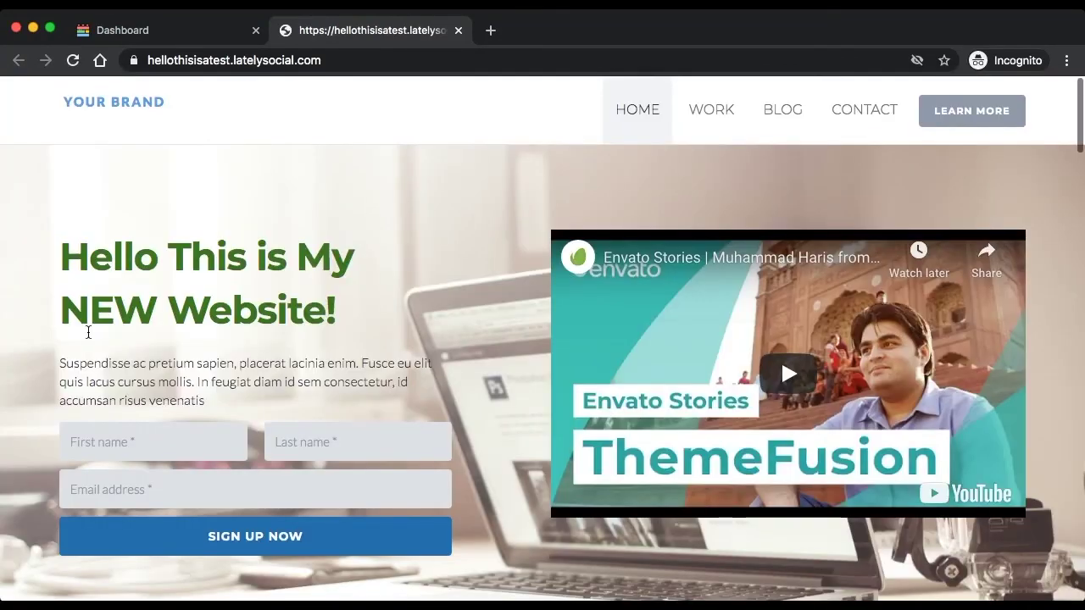
Return to the Dashboard tab and close Site Settings without further changes.
click(136, 33)
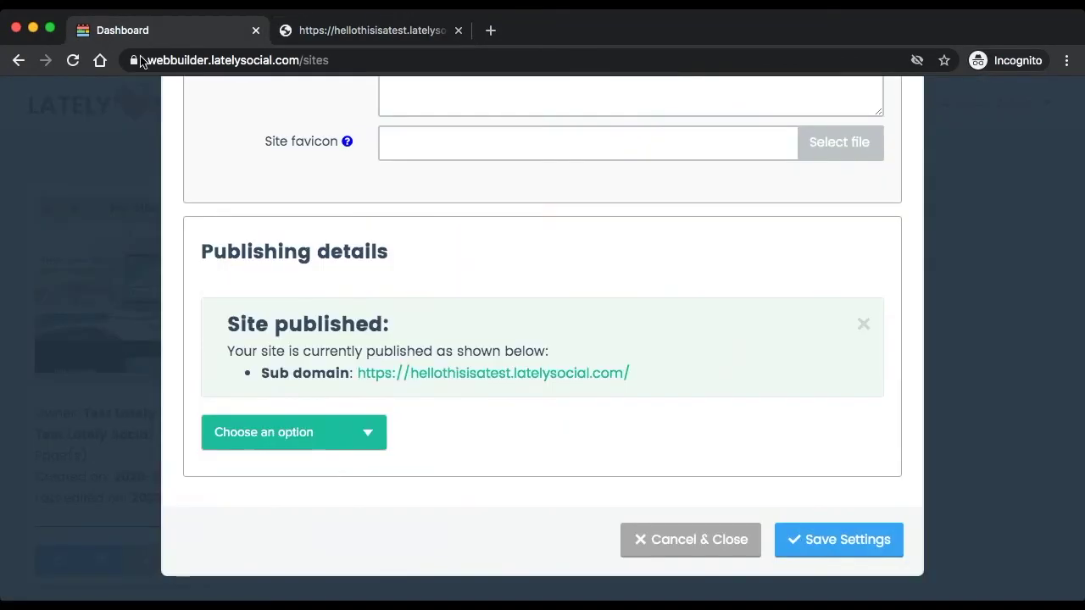
click(666, 543)
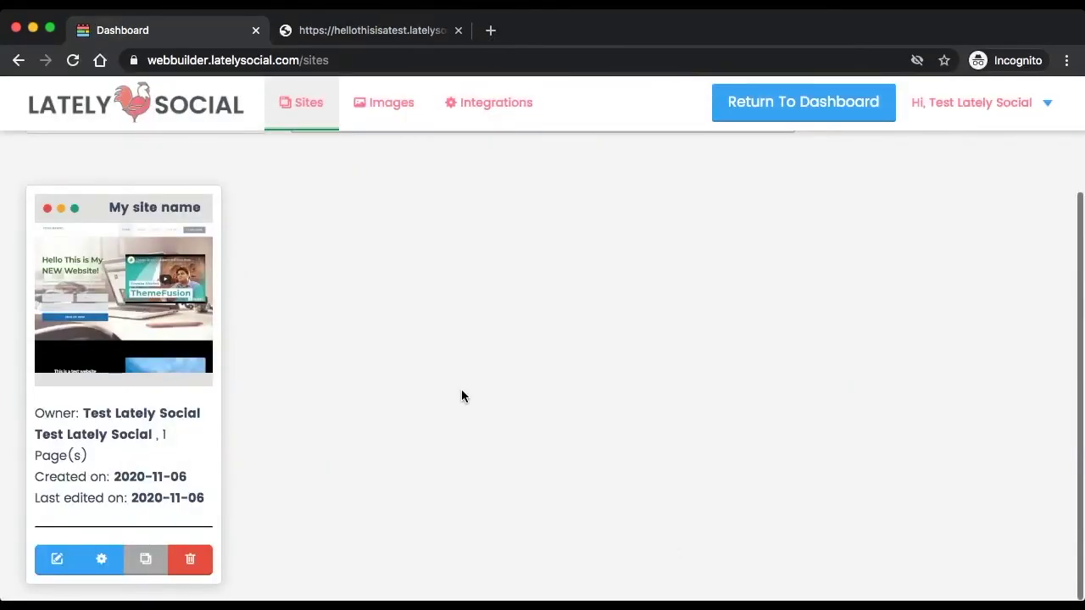